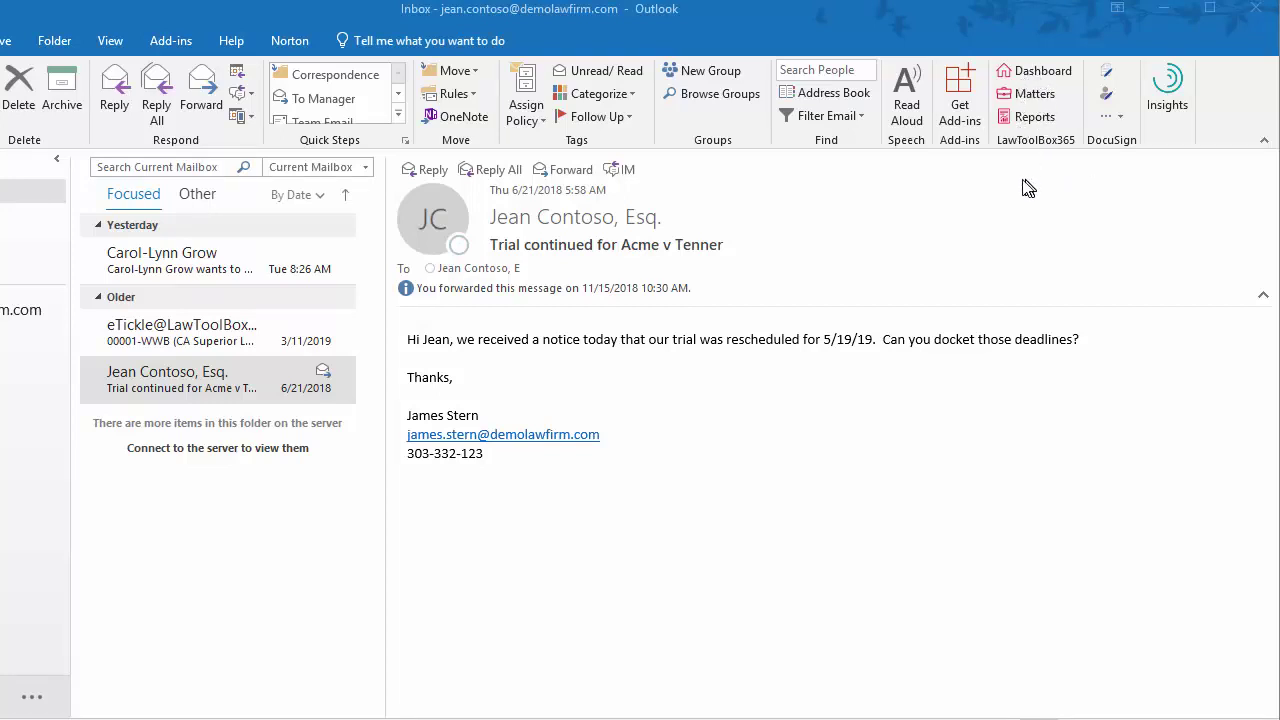
# Look up the LawToolBox add-in, then open its Matters pane and log in with Office 365
pyautogui.click(962, 102)
pyautogui.write('lawtoolbox')
pyautogui.click(900, 110)
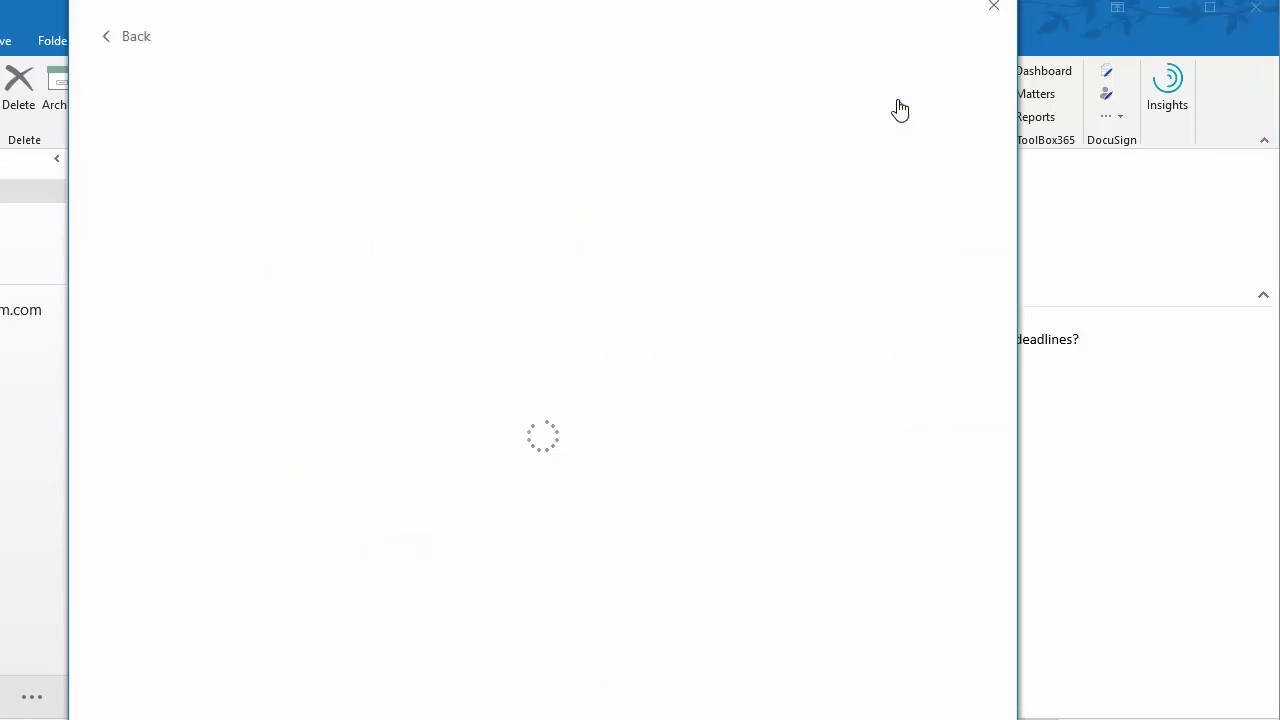
pyautogui.click(340, 175)
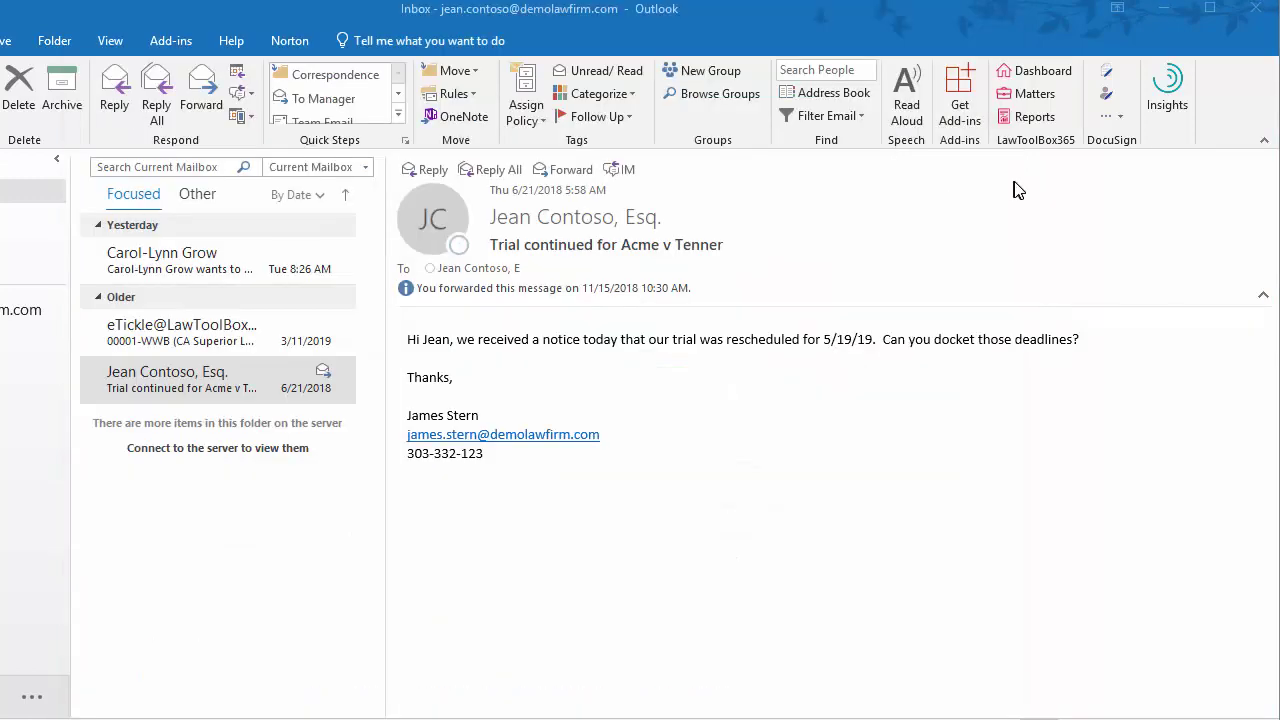
pyautogui.click(1035, 96)
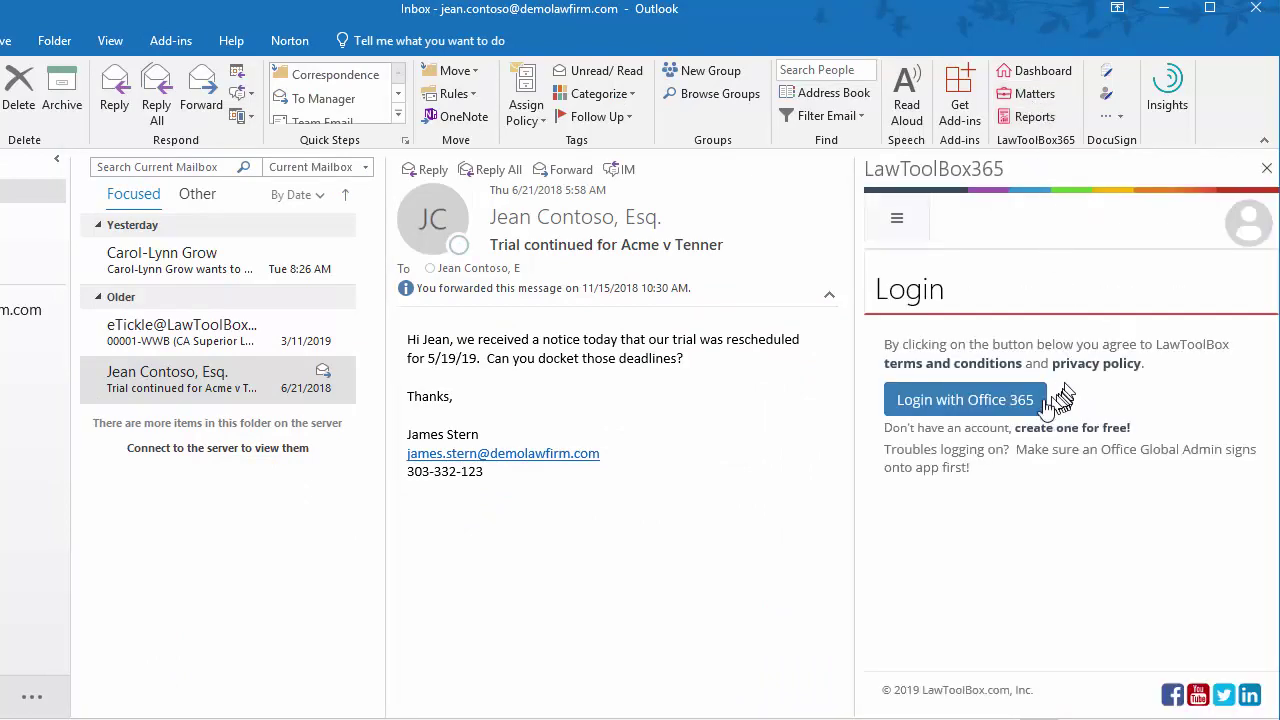
pyautogui.click(980, 400)
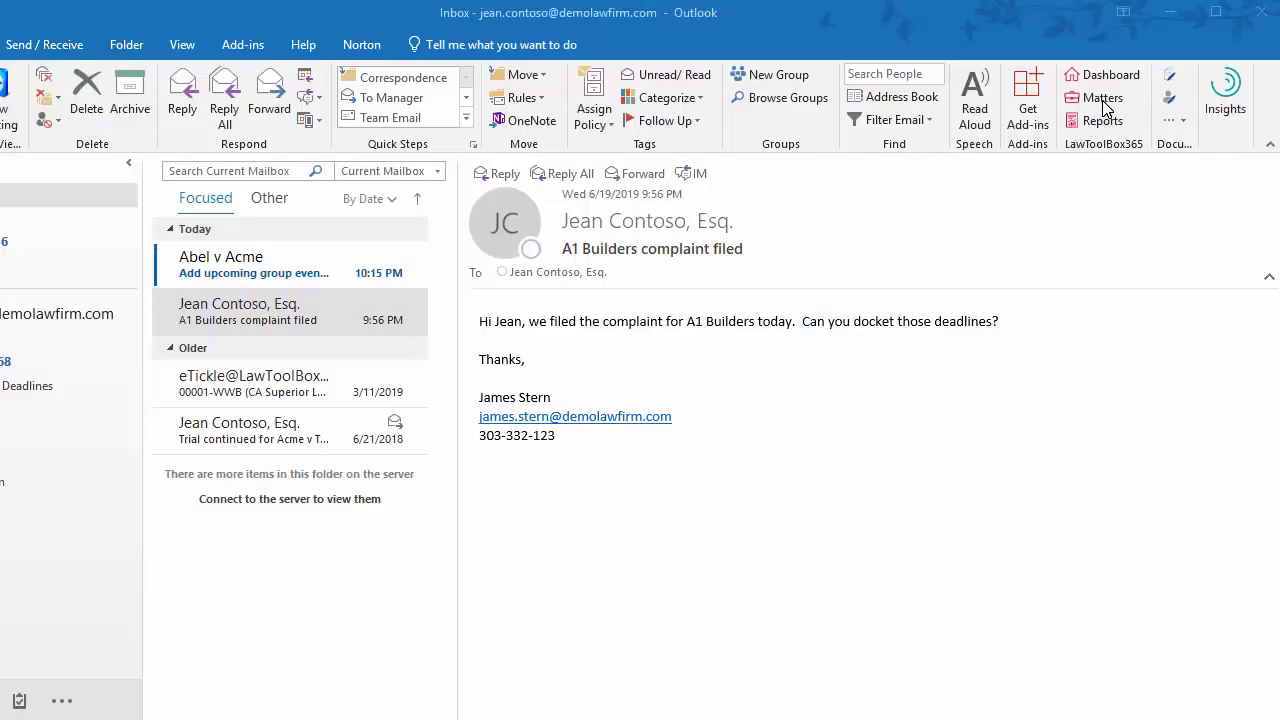
# Visit the LawToolBox365 dashboard, return to Mail, and show a widened Matters pane beside the email
pyautogui.click(62, 704)
pyautogui.click(52, 700)
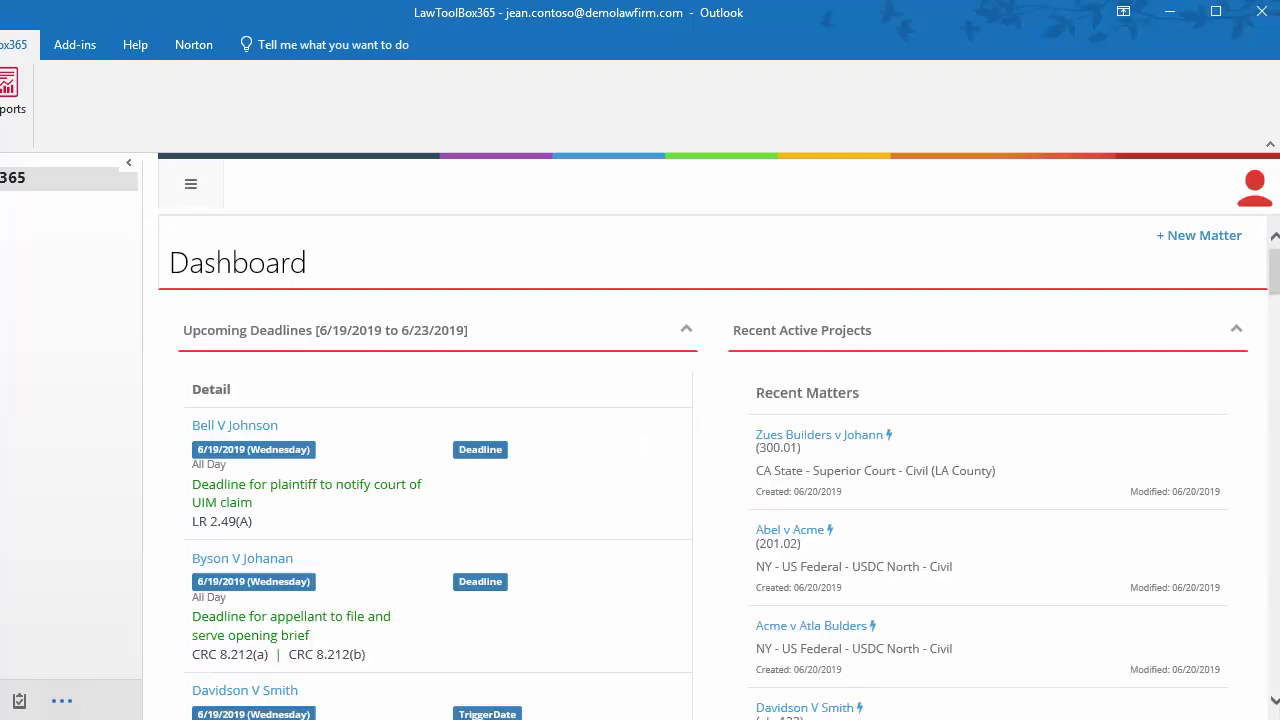
pyautogui.hotkey('ctrl', '1')
pyautogui.click(1102, 97)
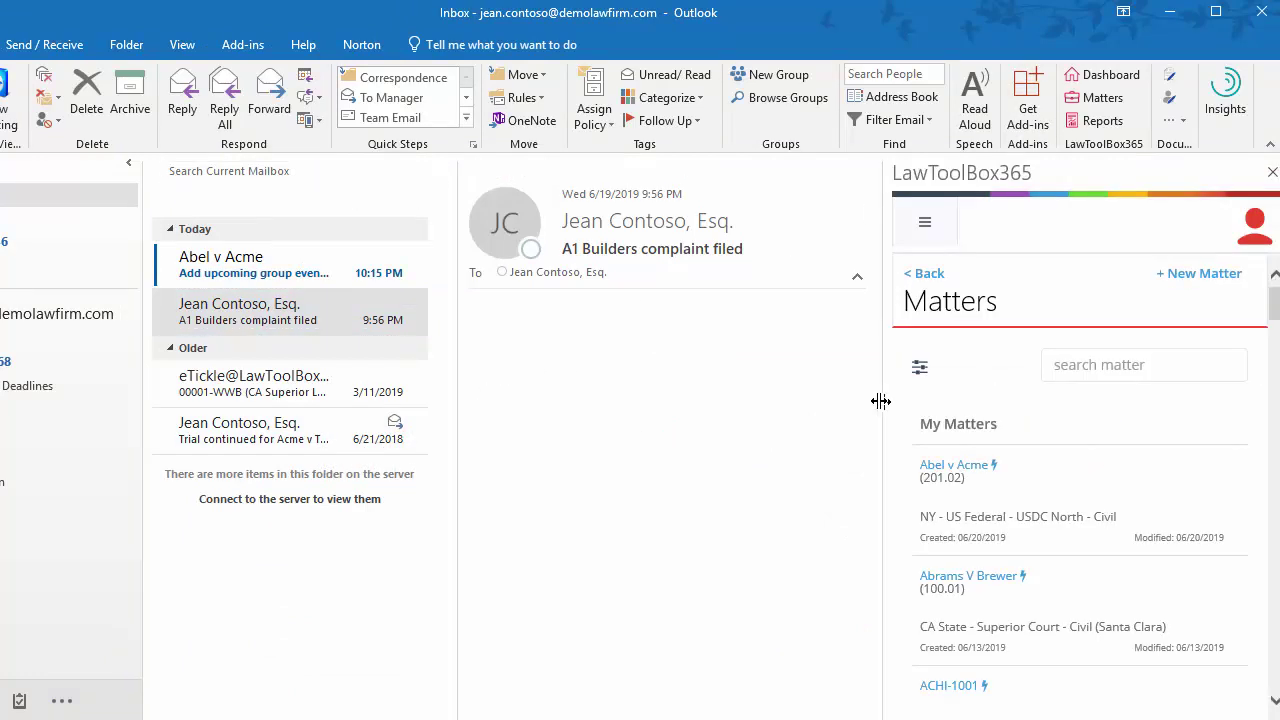
pyautogui.moveTo(877, 400); pyautogui.dragTo(817, 395)
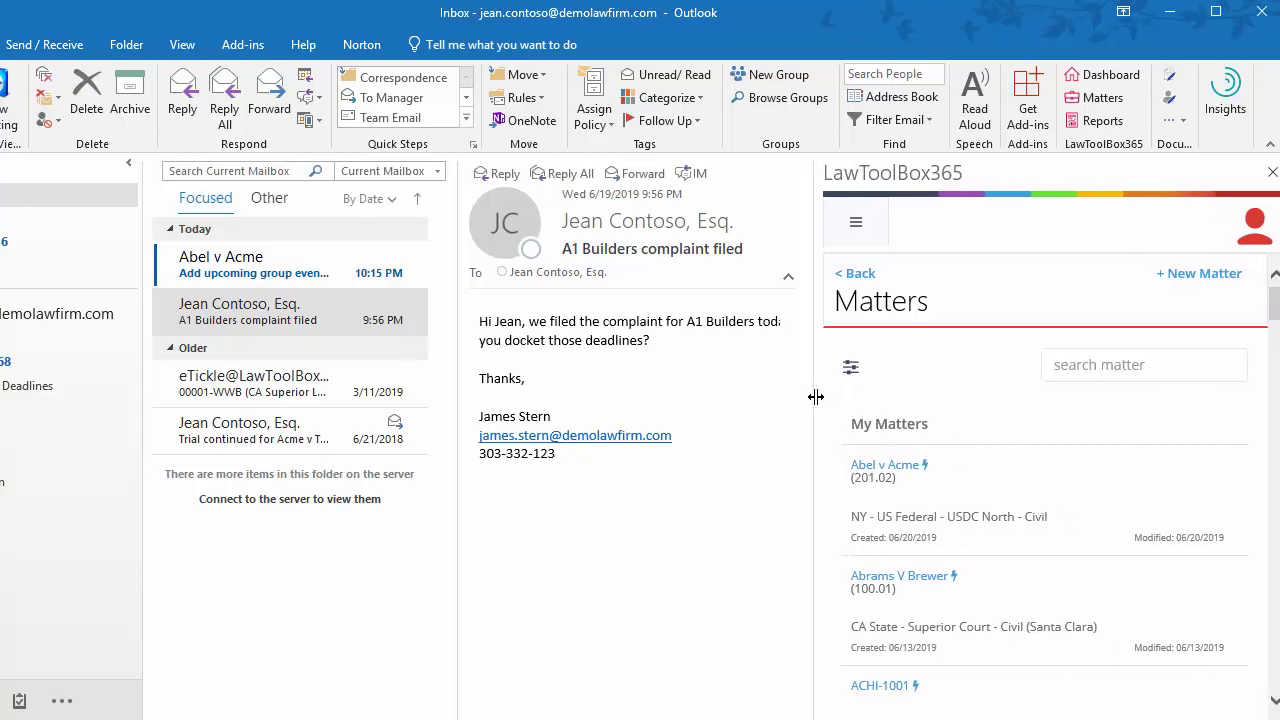
# Search the matters list for 'builde' and scroll through the results
pyautogui.click(1086, 365)
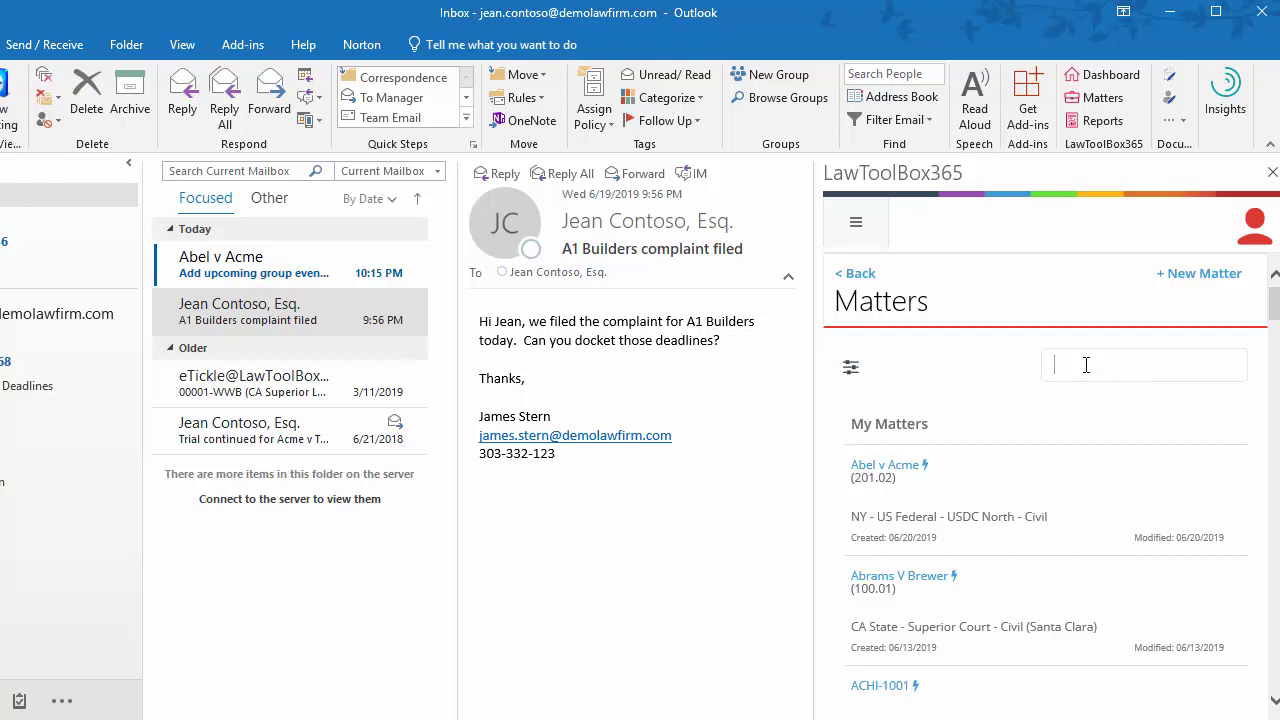
pyautogui.write('build')
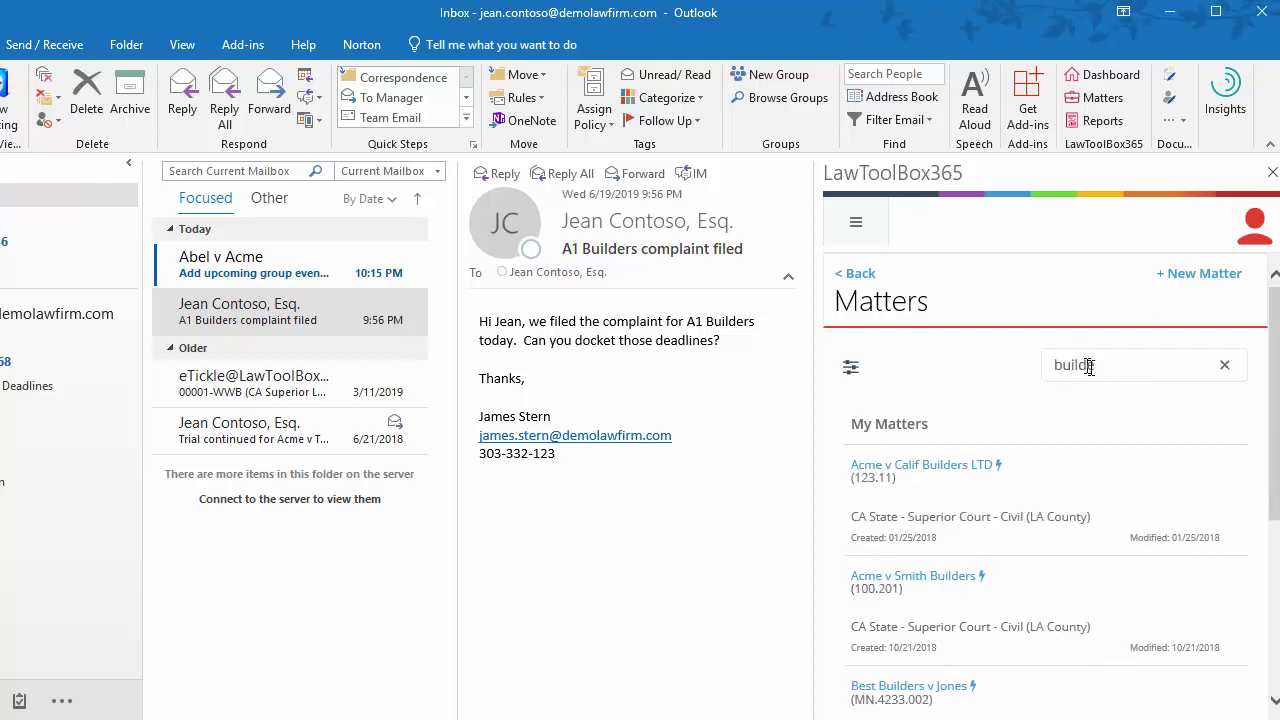
pyautogui.write('e')
pyautogui.scroll(-1, 1272, 345)
pyautogui.scroll(-4, 1272, 345)
pyautogui.scroll(6, 1272, 380)
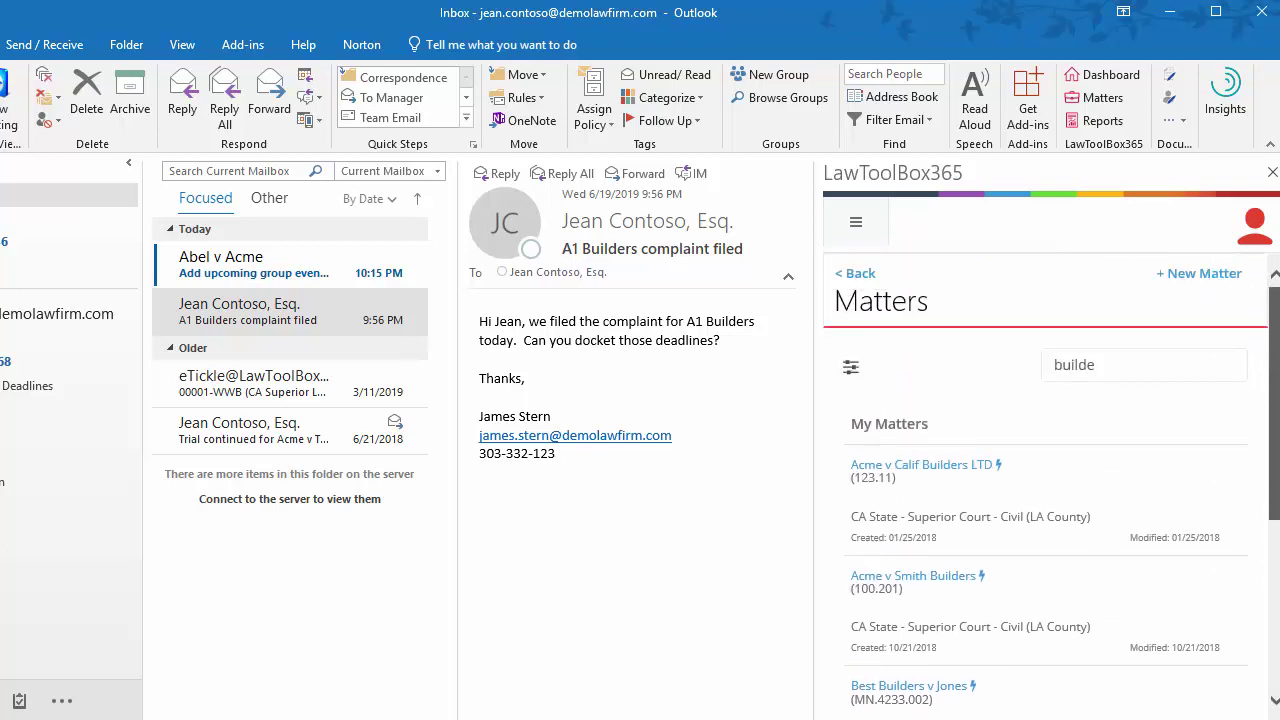
# Start a new matter named 'A1 Builders v Smith', number 300.01, client 'A1 Builders'
pyautogui.click(1225, 273)
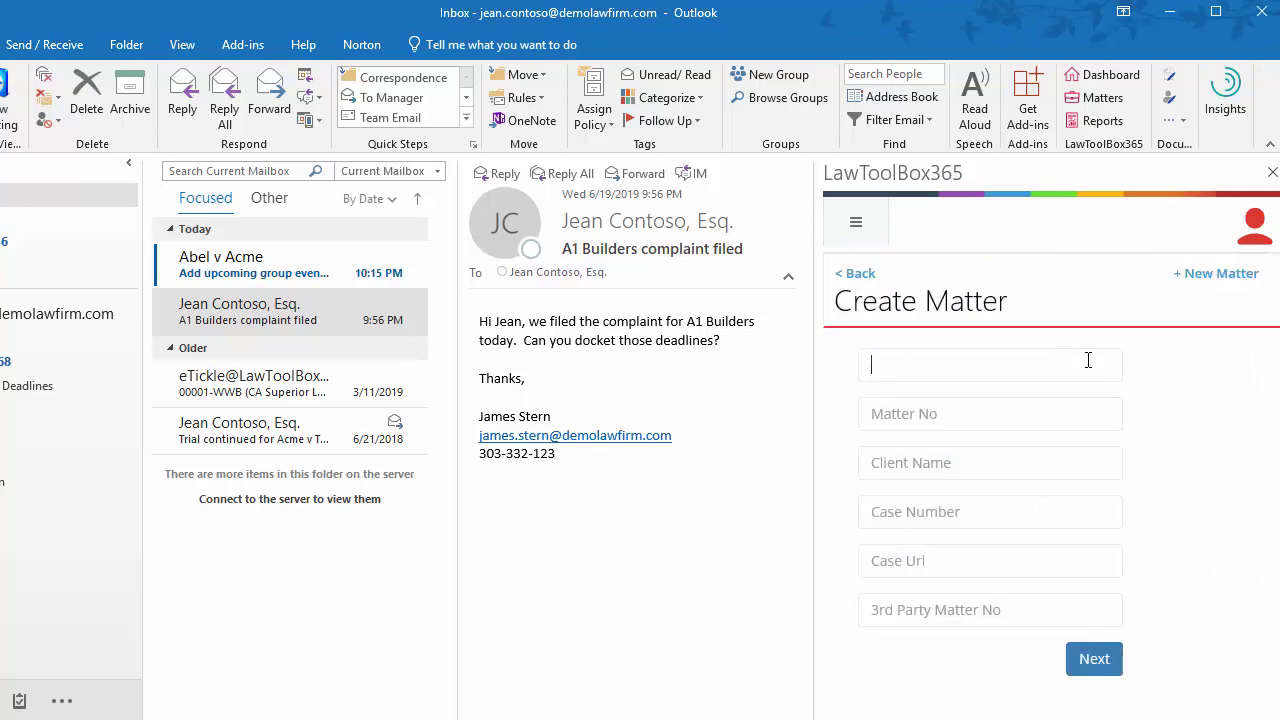
pyautogui.write('A1 Builders v Smith')
pyautogui.click(1060, 414)
pyautogui.write('300')
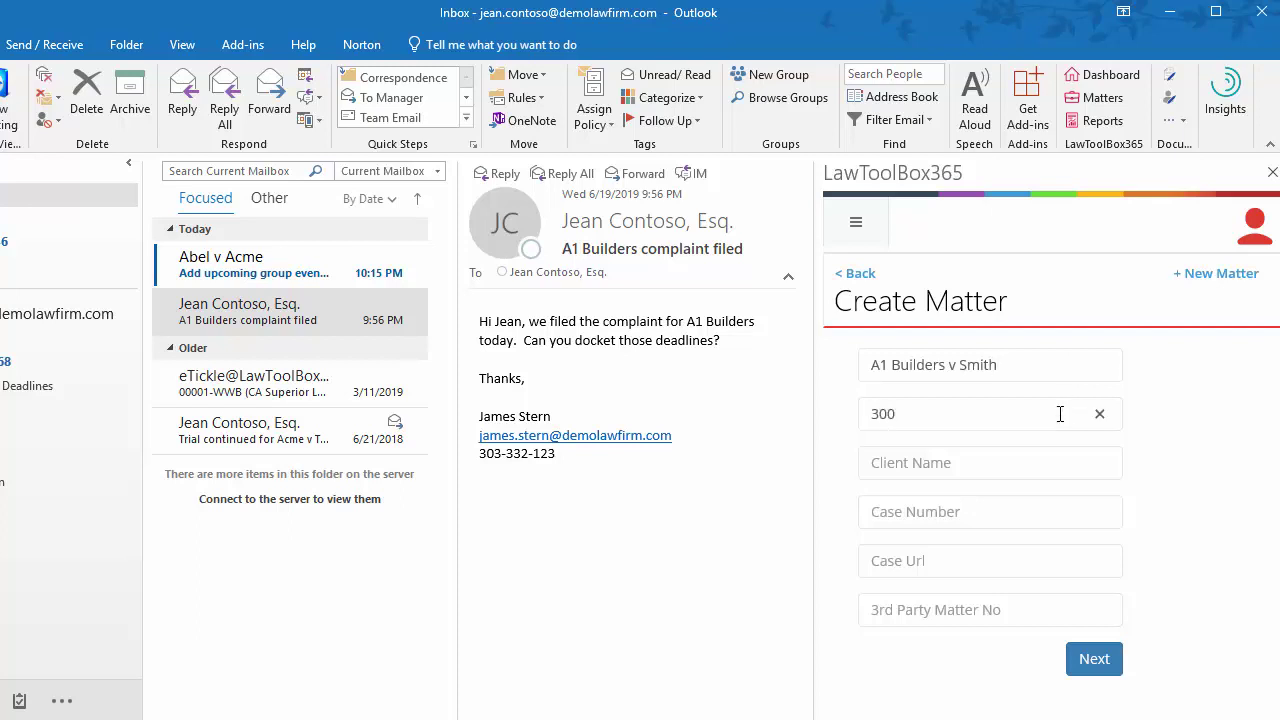
pyautogui.write('.01')
pyautogui.click(1046, 461)
pyautogui.write('A1 Builders')
pyautogui.click(937, 693)
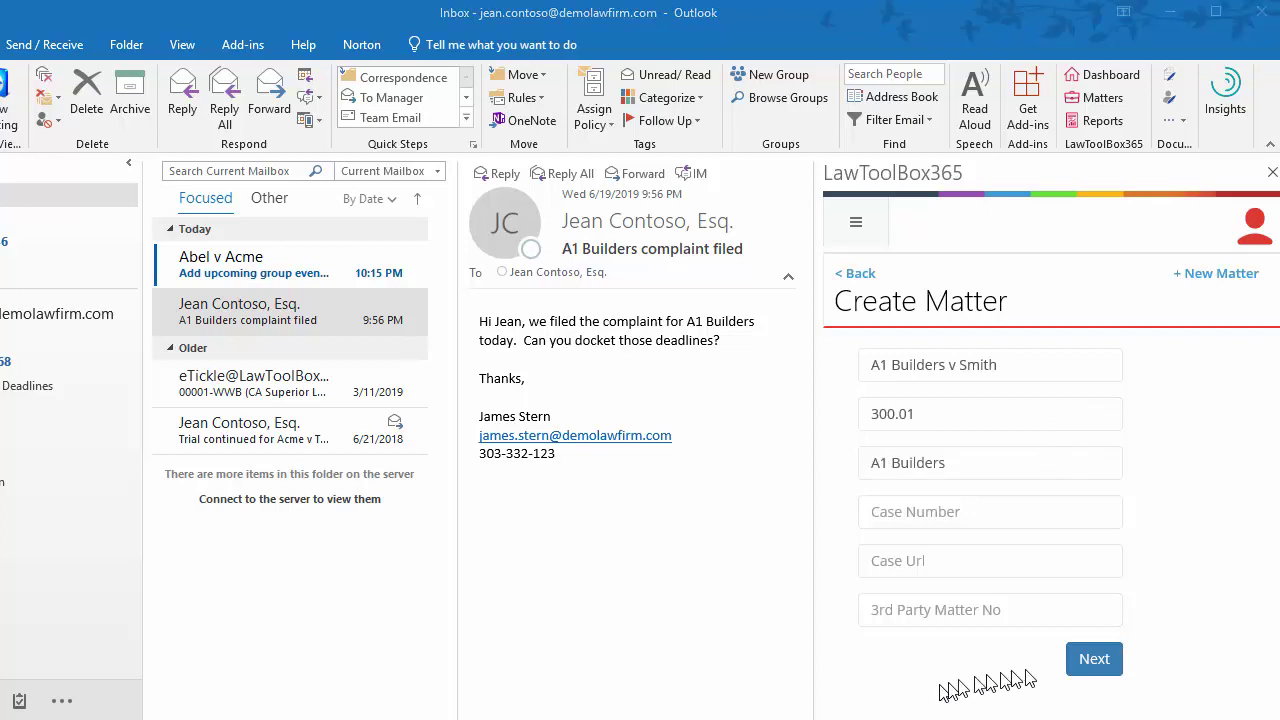
# Choose California with the CA State - Superior Court - Civil (LA County) ruleset, accept the license, and create the matter
pyautogui.click(1092, 660)
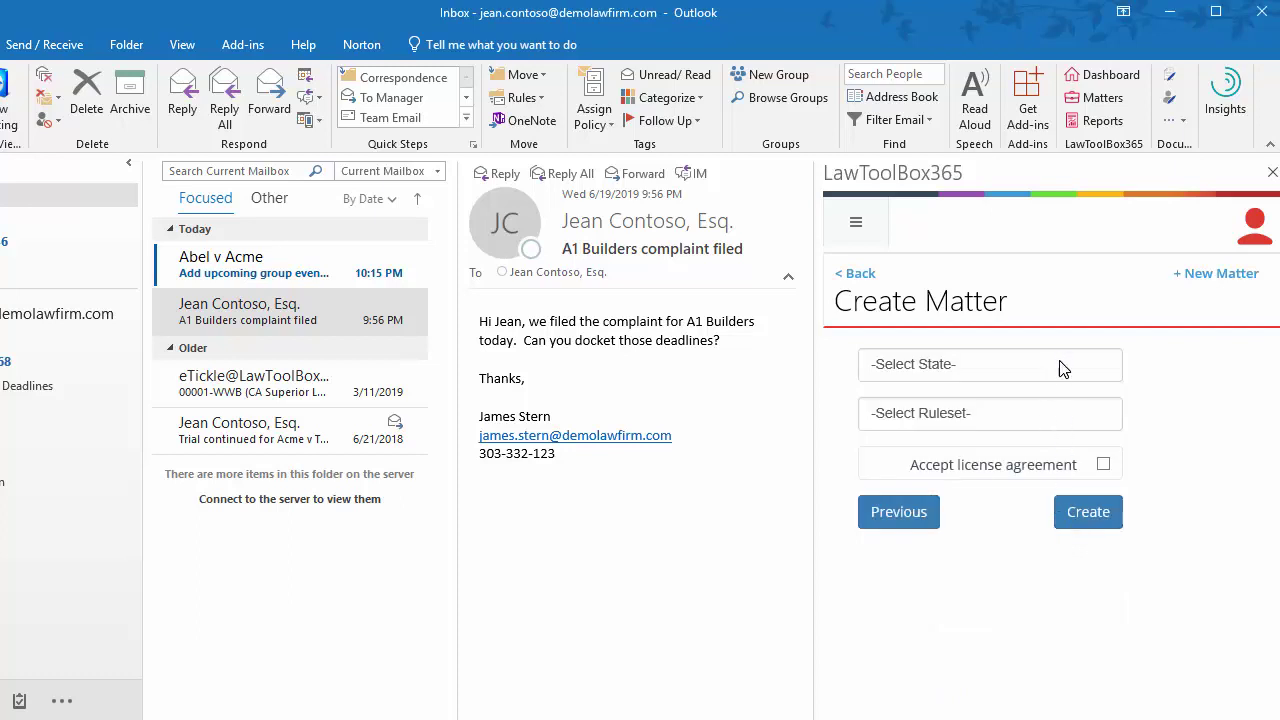
pyautogui.click(1062, 368)
pyautogui.write('ca')
pyautogui.press('Return')
pyautogui.click(940, 413)
pyautogui.write('la')
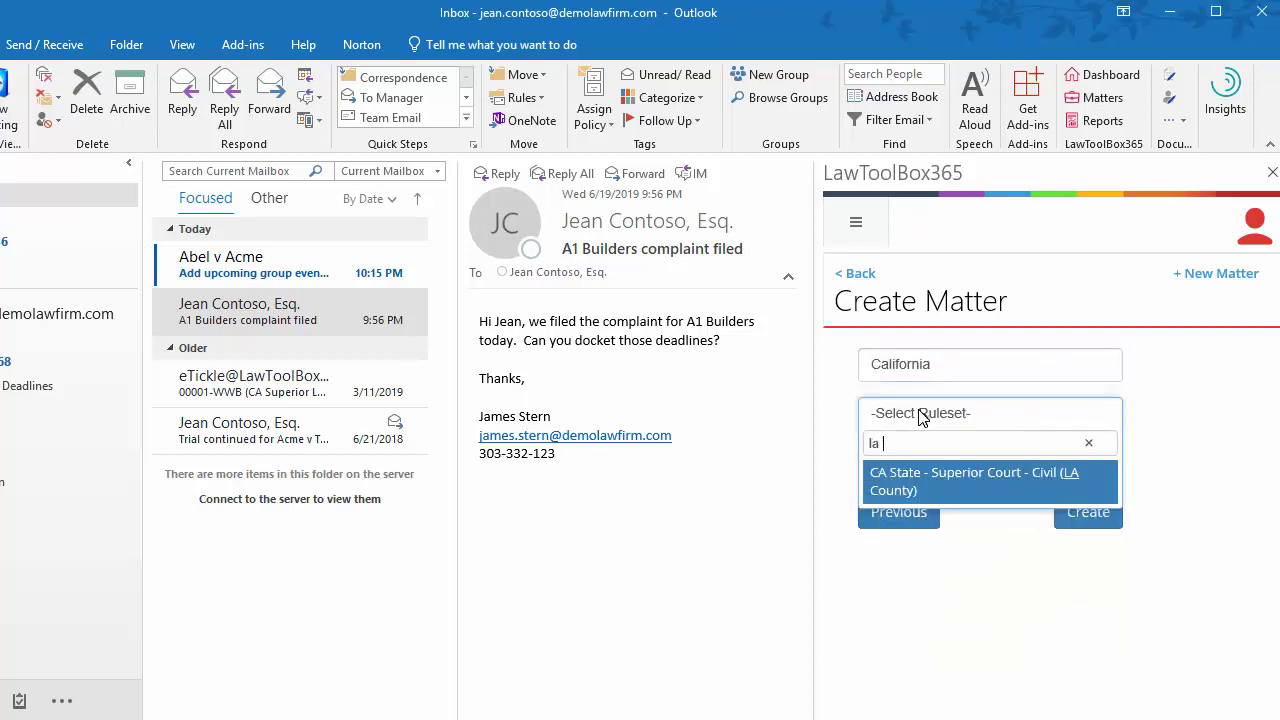
pyautogui.click(952, 486)
pyautogui.click(1103, 465)
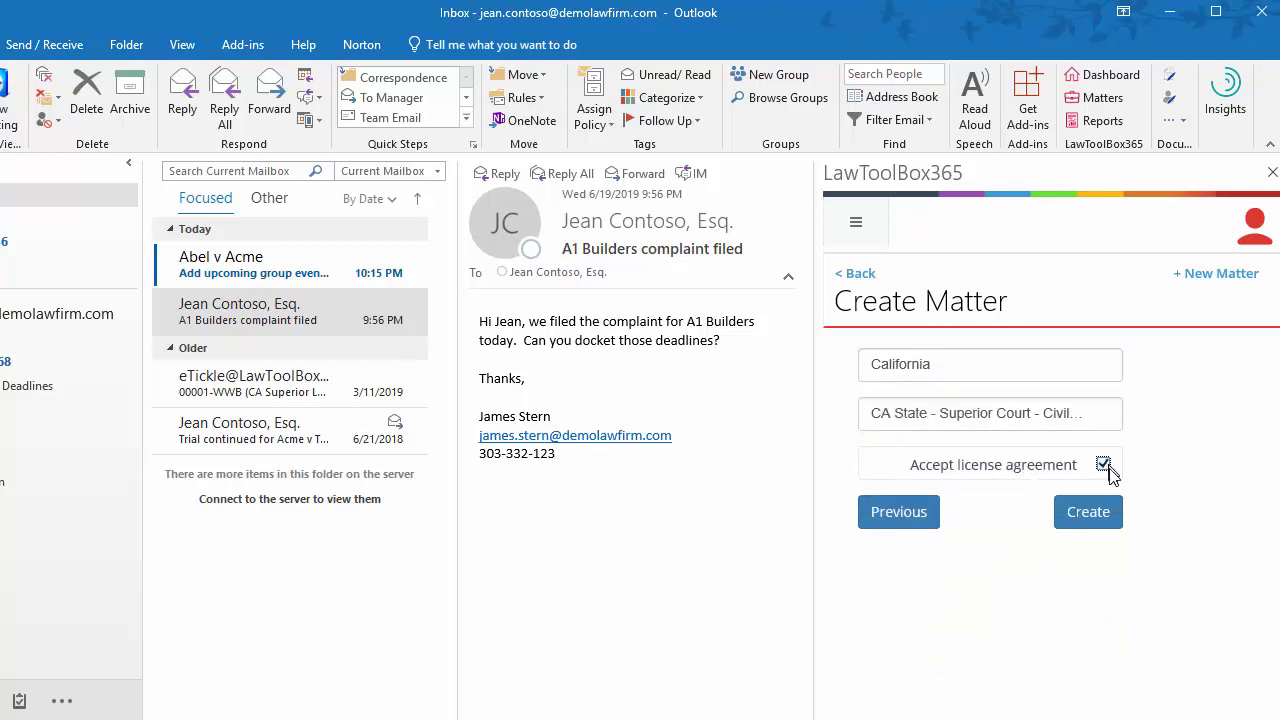
pyautogui.click(1088, 514)
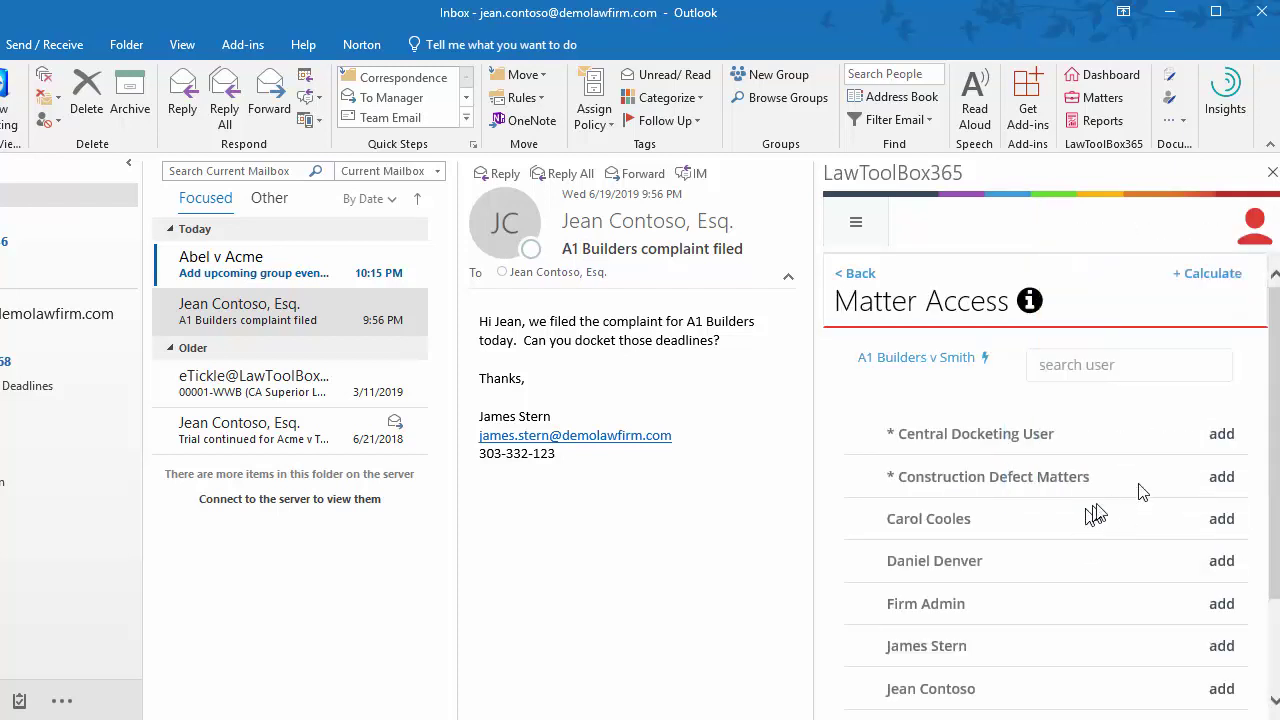
# Add Central Docketing User, Construction Defect Matters, James Stern and Jean Contoso to the matter's access list
pyautogui.click(1222, 437)
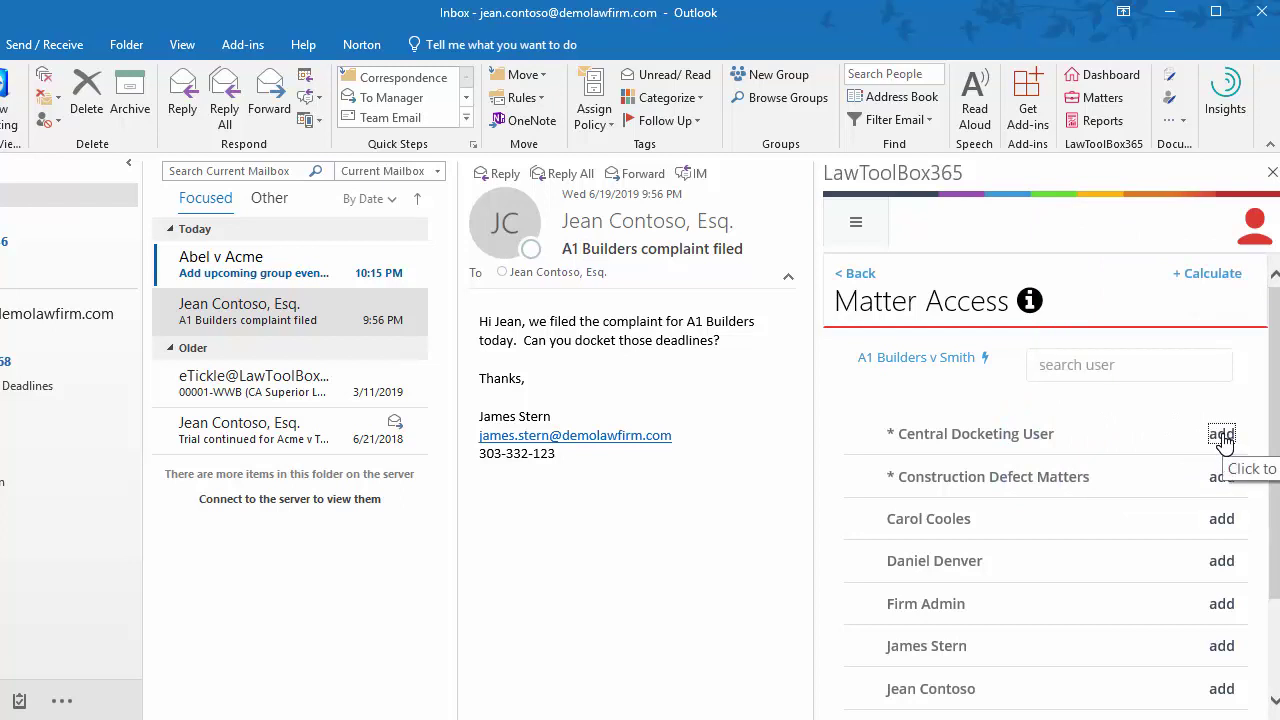
pyautogui.click(1193, 478)
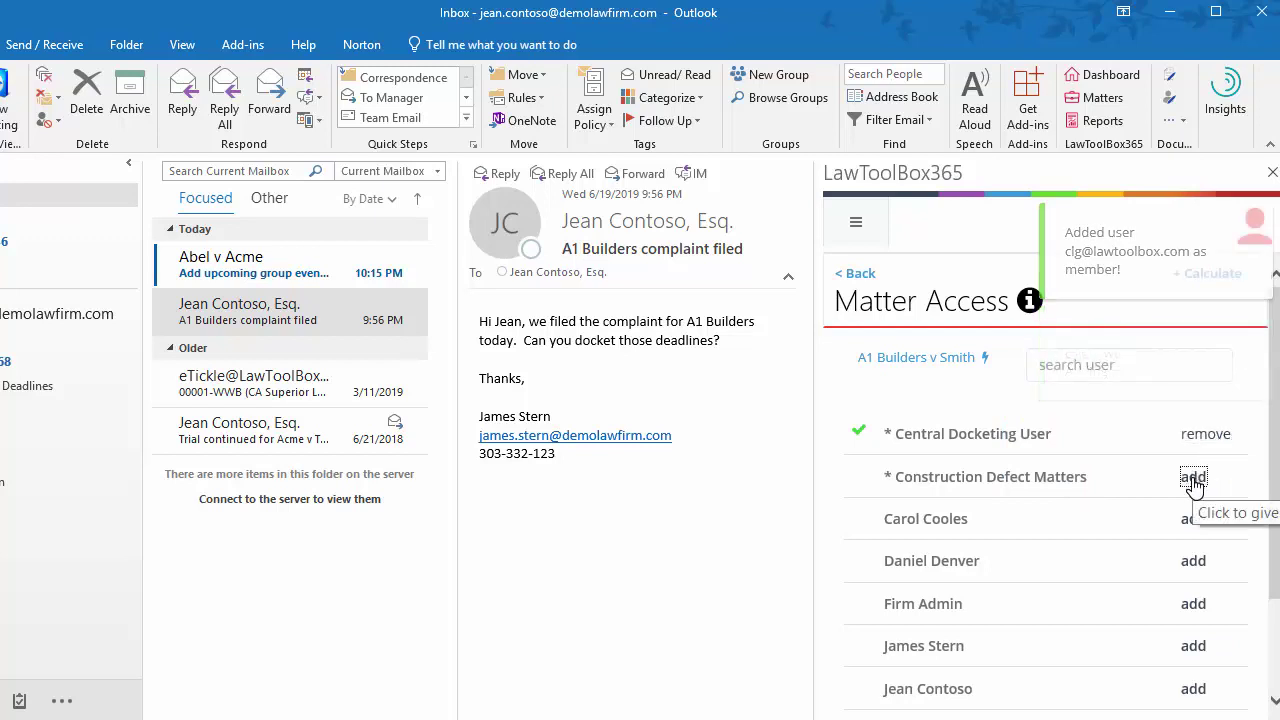
pyautogui.click(1193, 648)
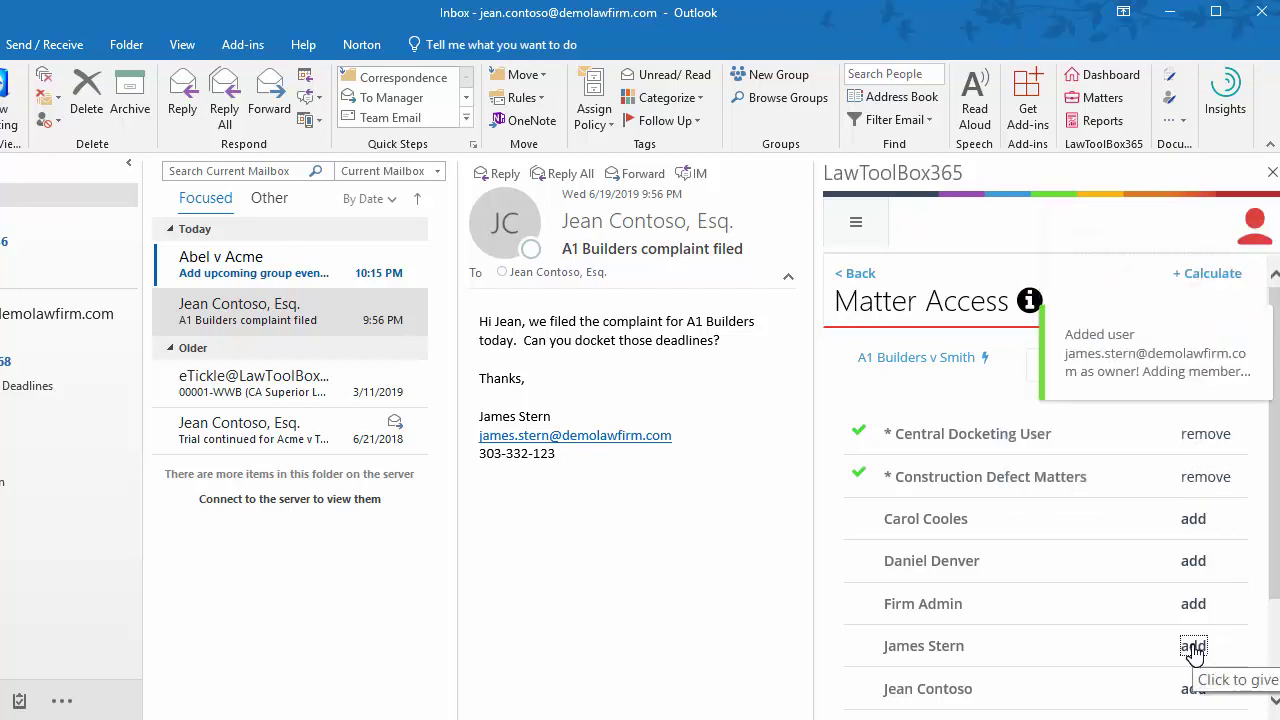
pyautogui.click(1193, 688)
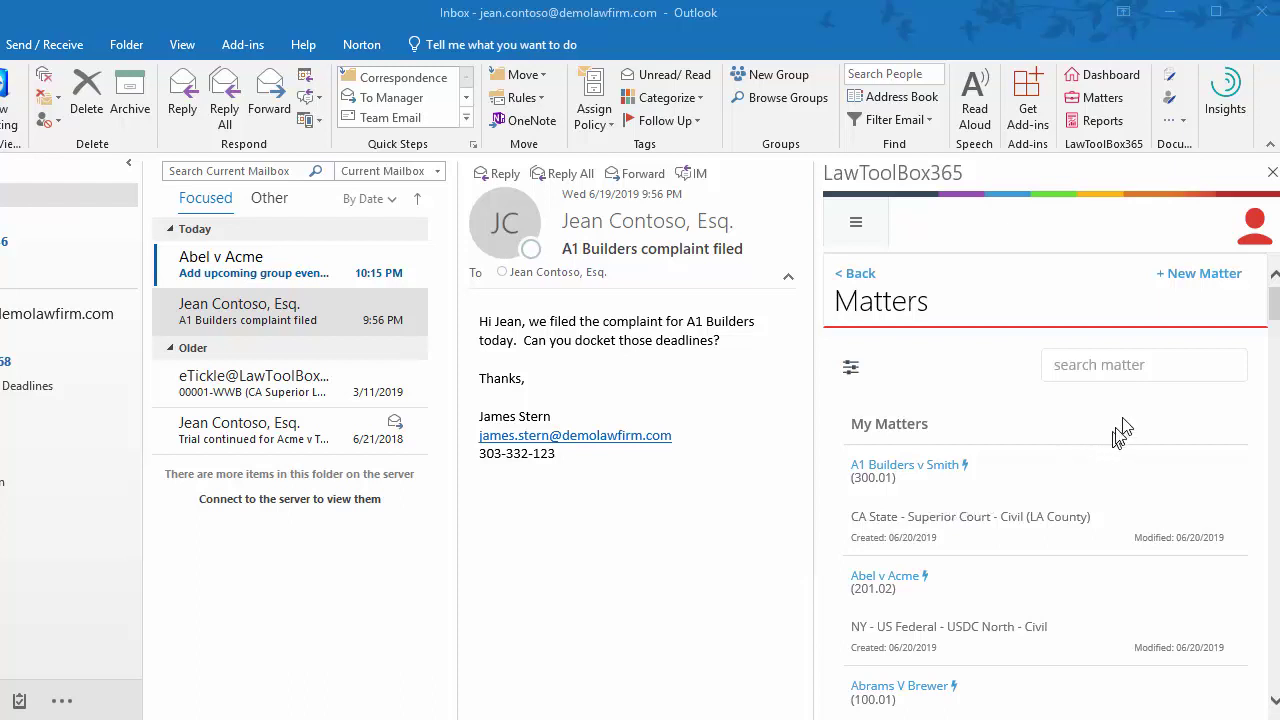
# Calculate A1 Builders v Smith deadlines from the DATE ACTION COMMENCED trigger dated June 19, 2019
pyautogui.click(1154, 369)
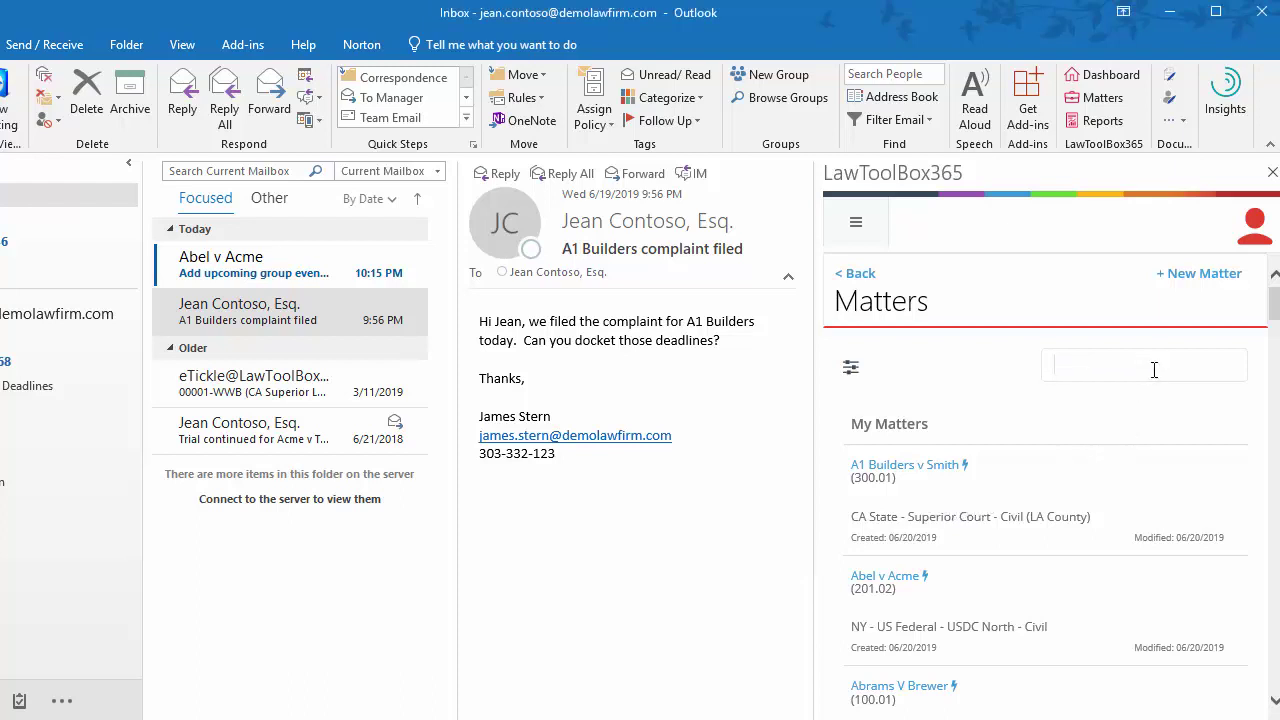
pyautogui.write('A1')
pyautogui.click(940, 468)
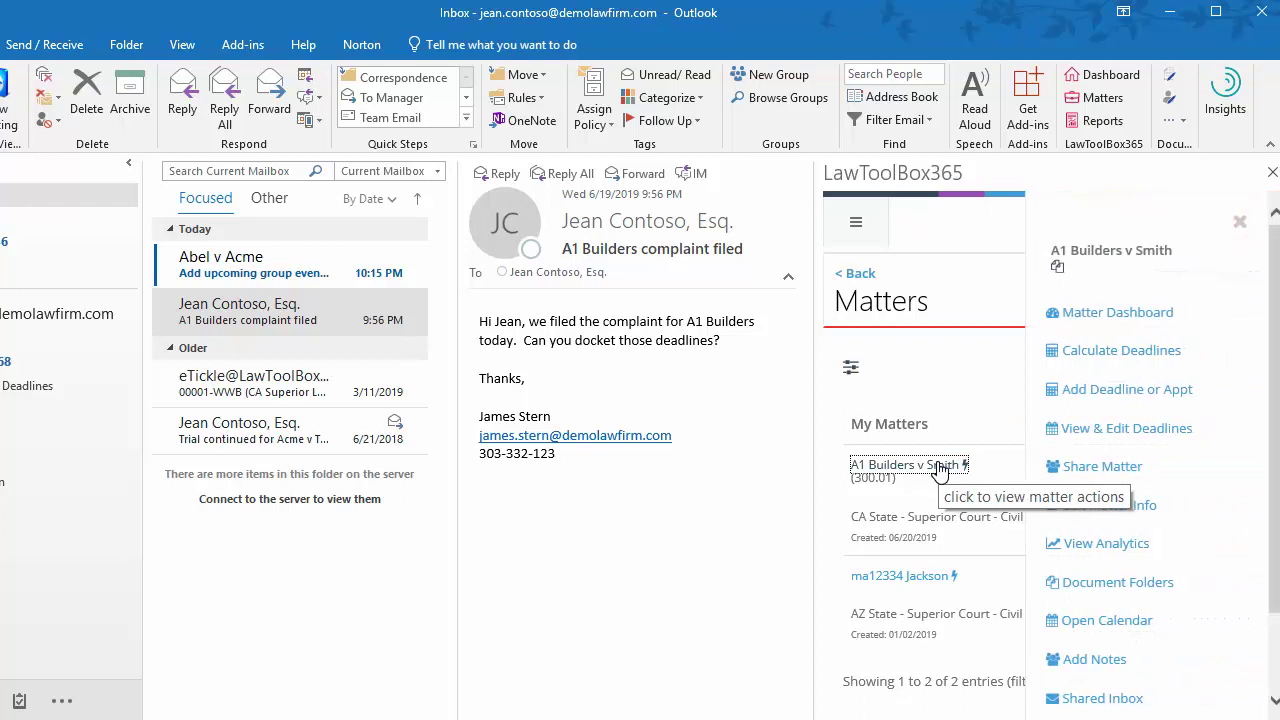
pyautogui.click(1133, 352)
pyautogui.click(1063, 570)
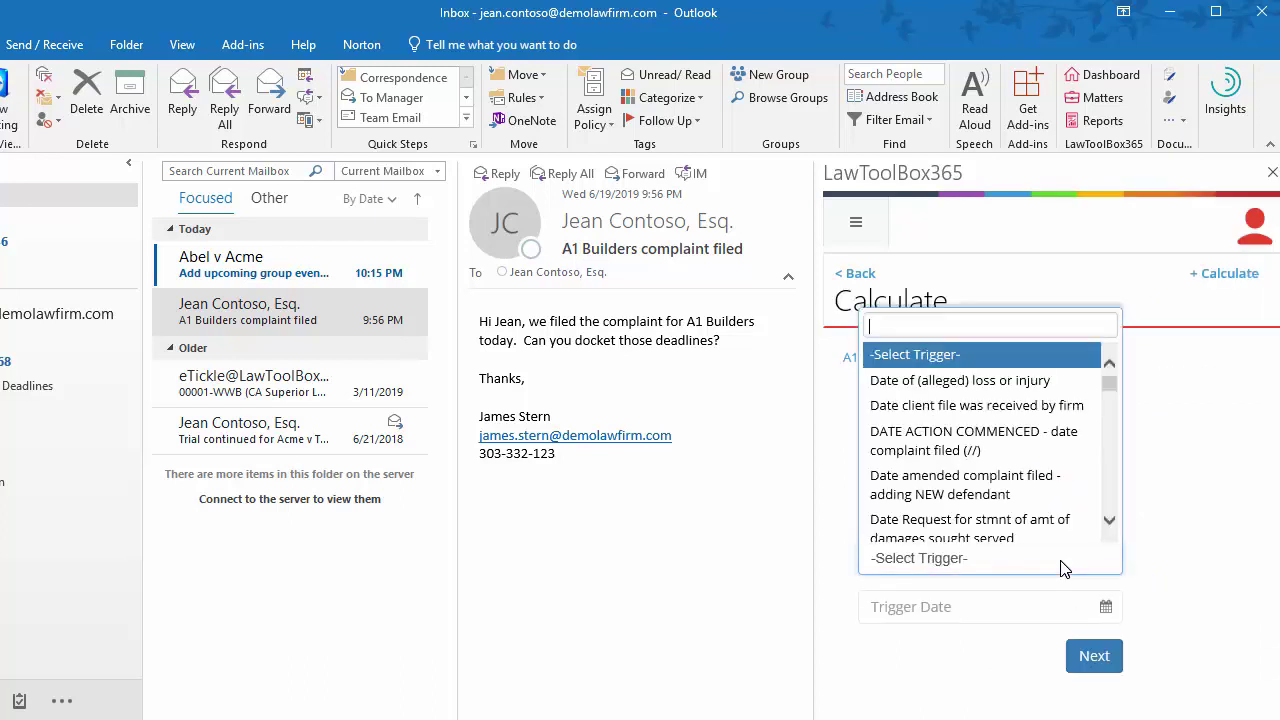
pyautogui.click(1050, 432)
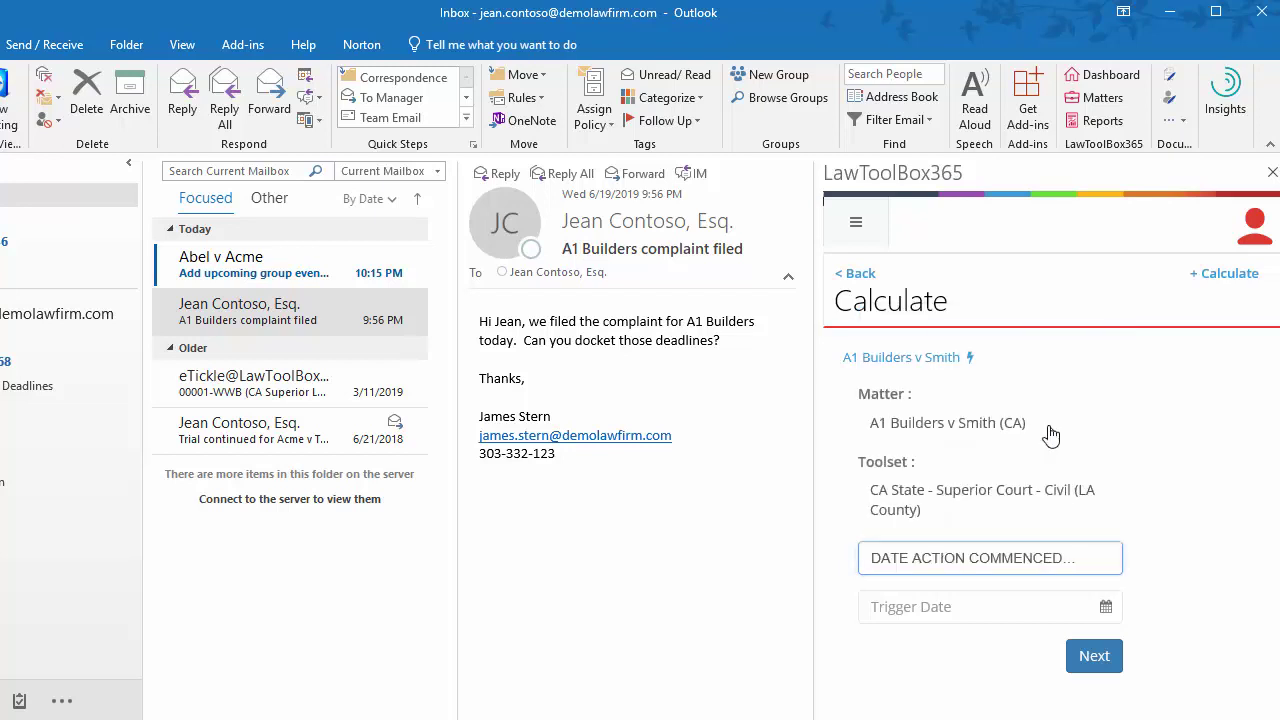
pyautogui.click(993, 605)
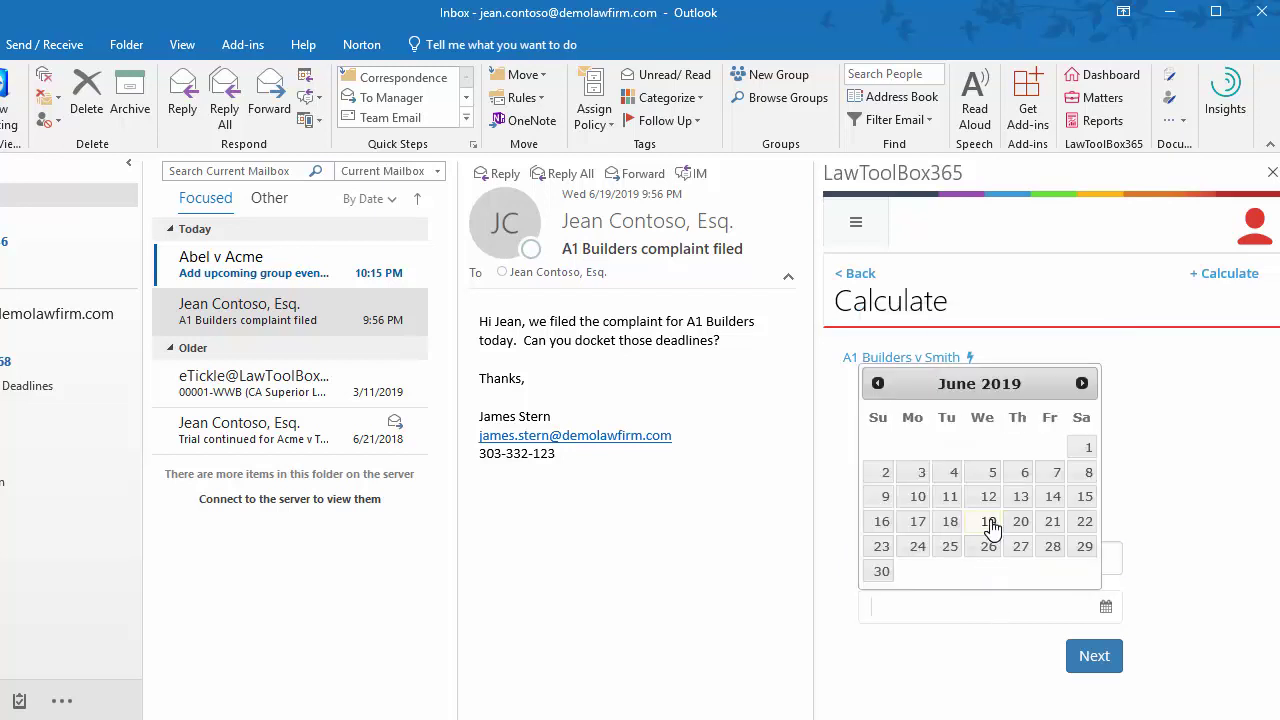
pyautogui.click(990, 521)
pyautogui.click(1095, 657)
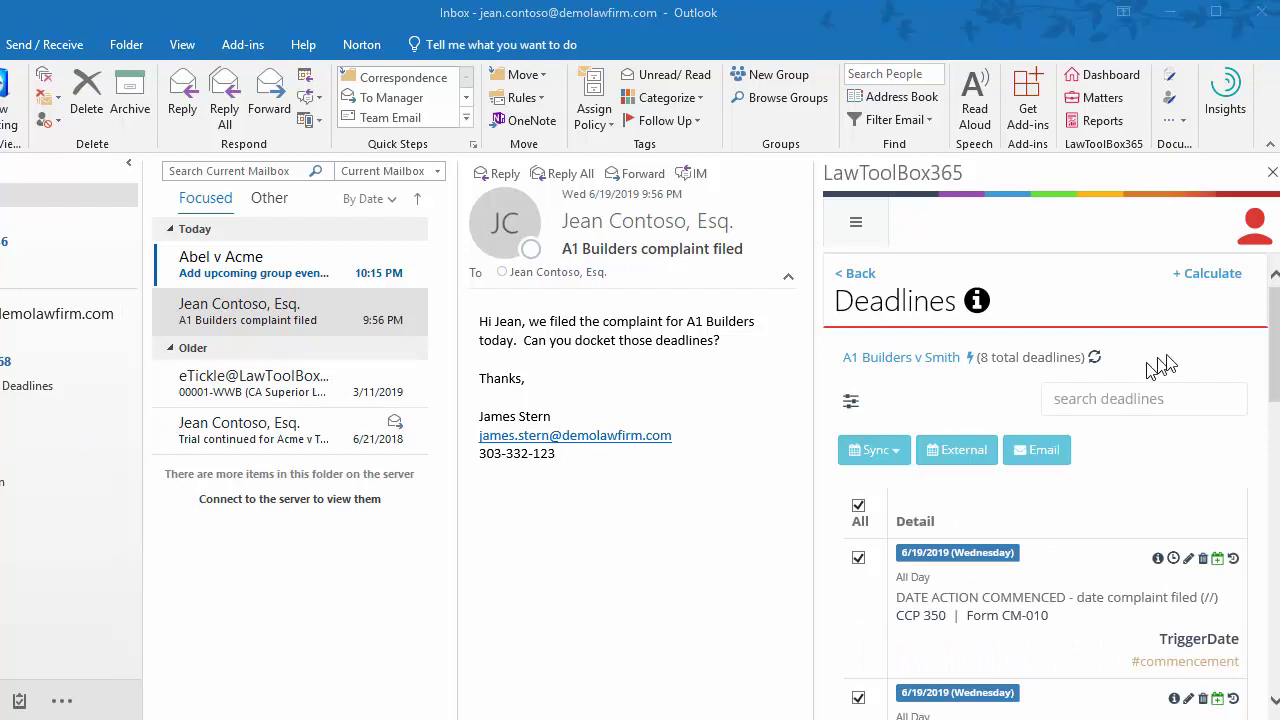
# Deselect the 12/16/2019 case management deadline and add the remaining selected deadlines to the calendar
pyautogui.moveTo(1276, 316); pyautogui.dragTo(1276, 565)
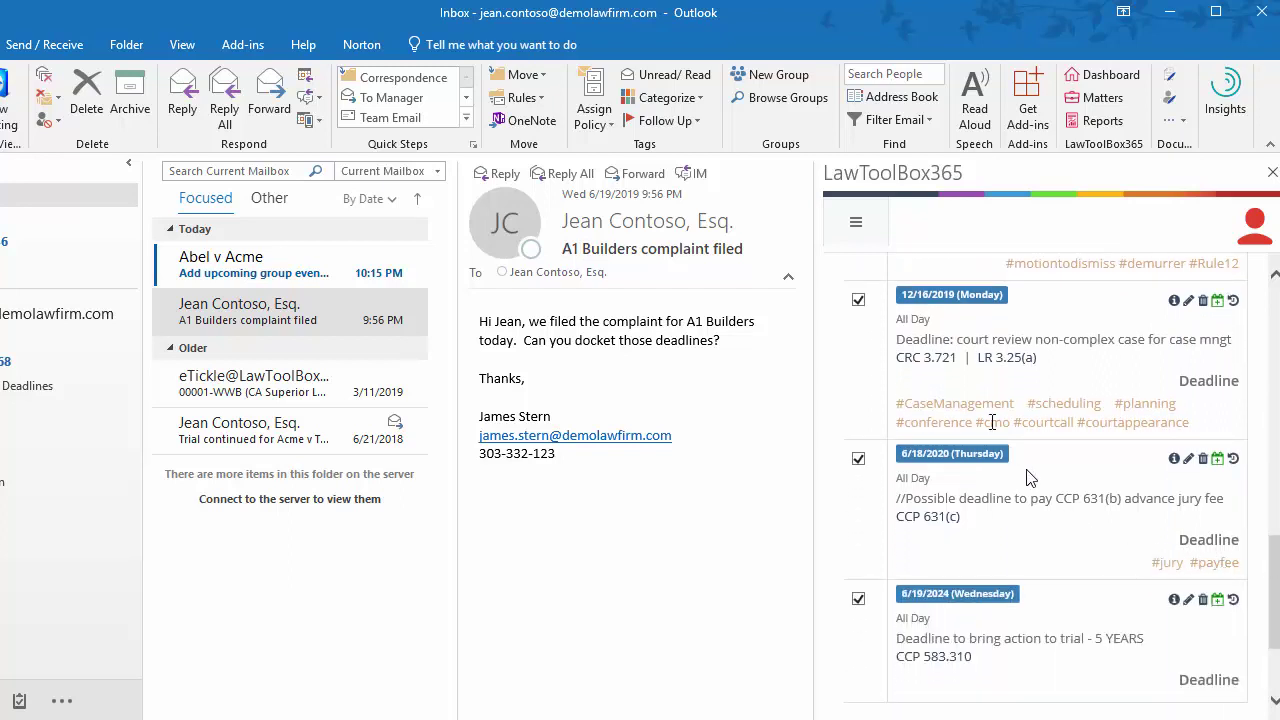
pyautogui.click(858, 300)
pyautogui.moveTo(1275, 585); pyautogui.dragTo(1272, 345)
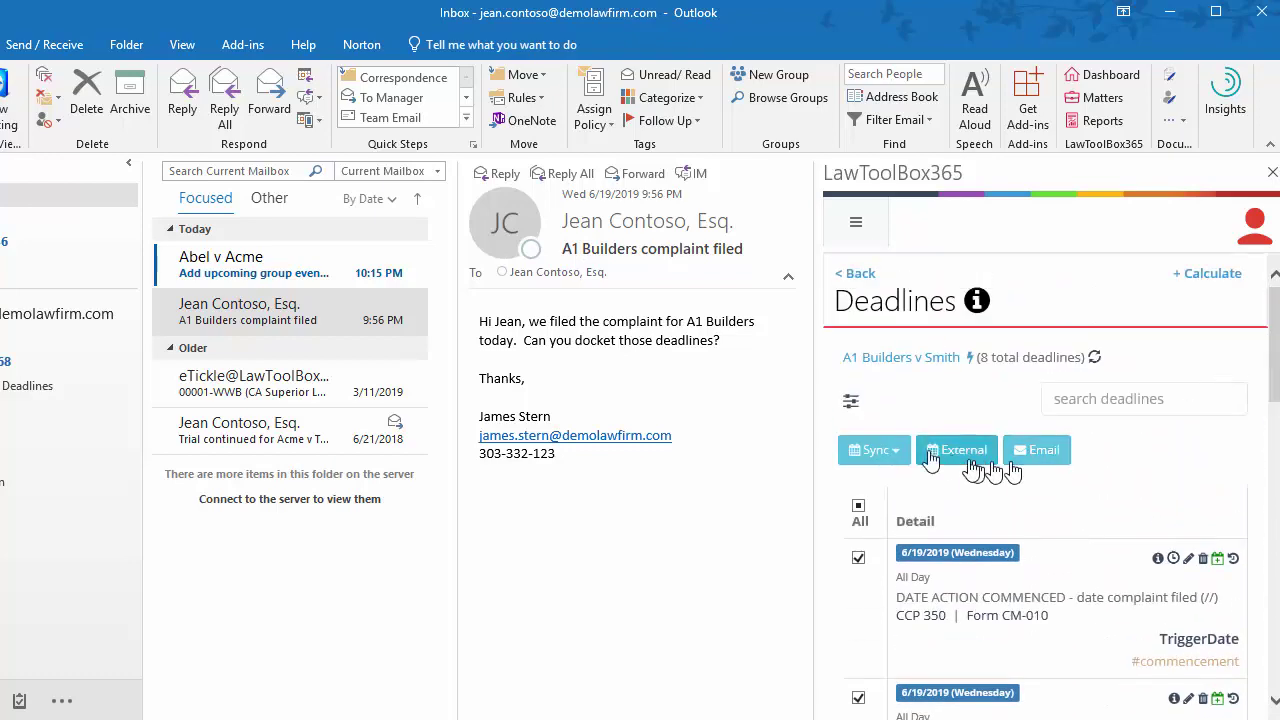
pyautogui.click(895, 452)
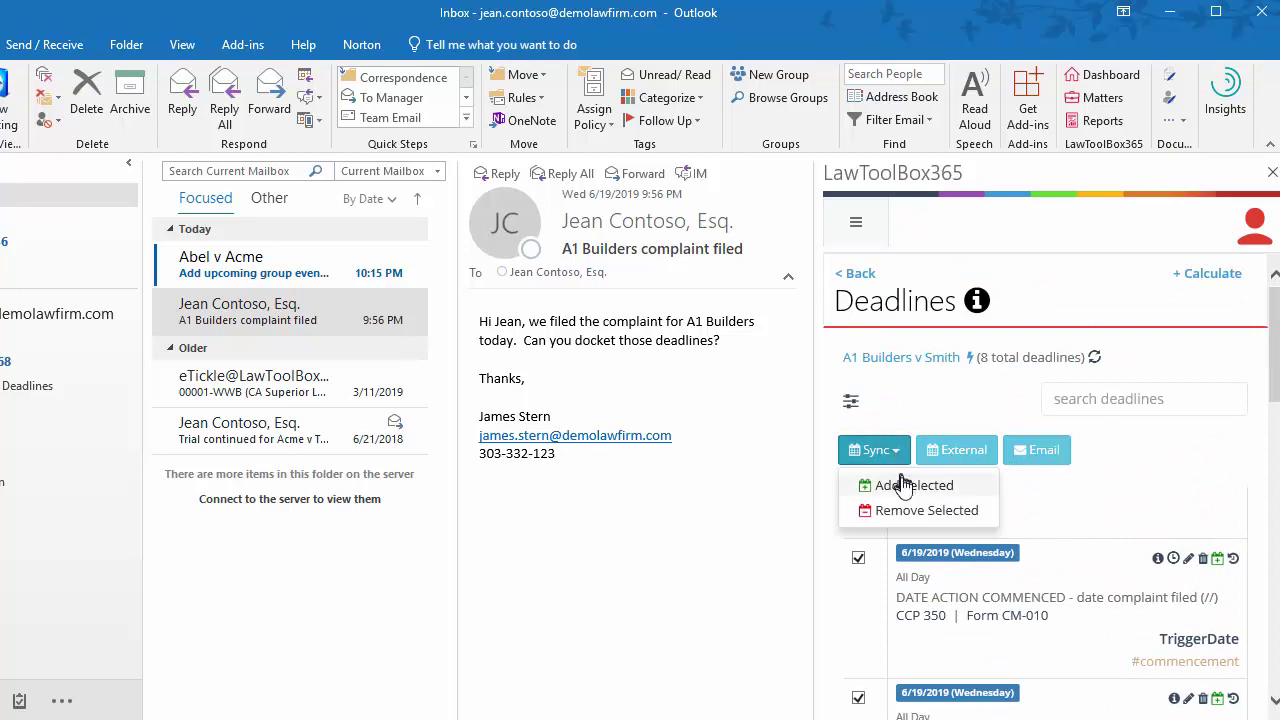
pyautogui.click(907, 489)
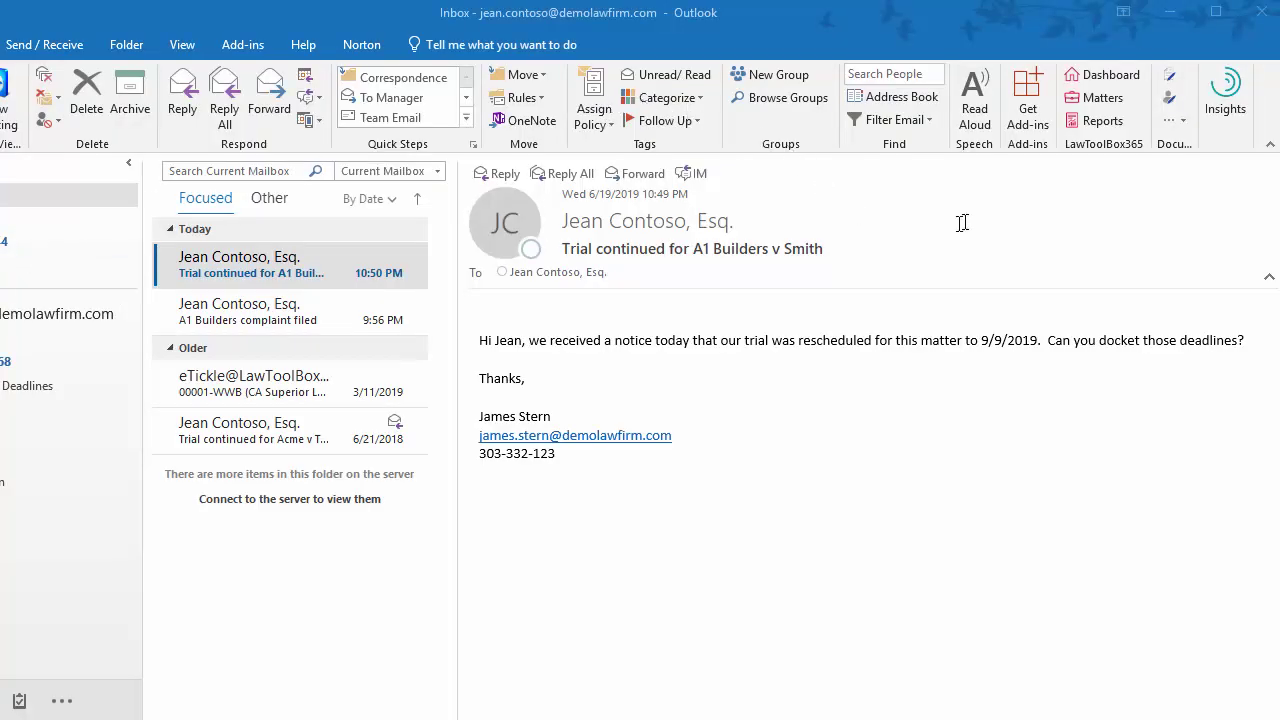
# Open View & Edit Deadlines for A1 Builders v Smith and scroll to the 9/2/2019 trial date
pyautogui.click(1100, 100)
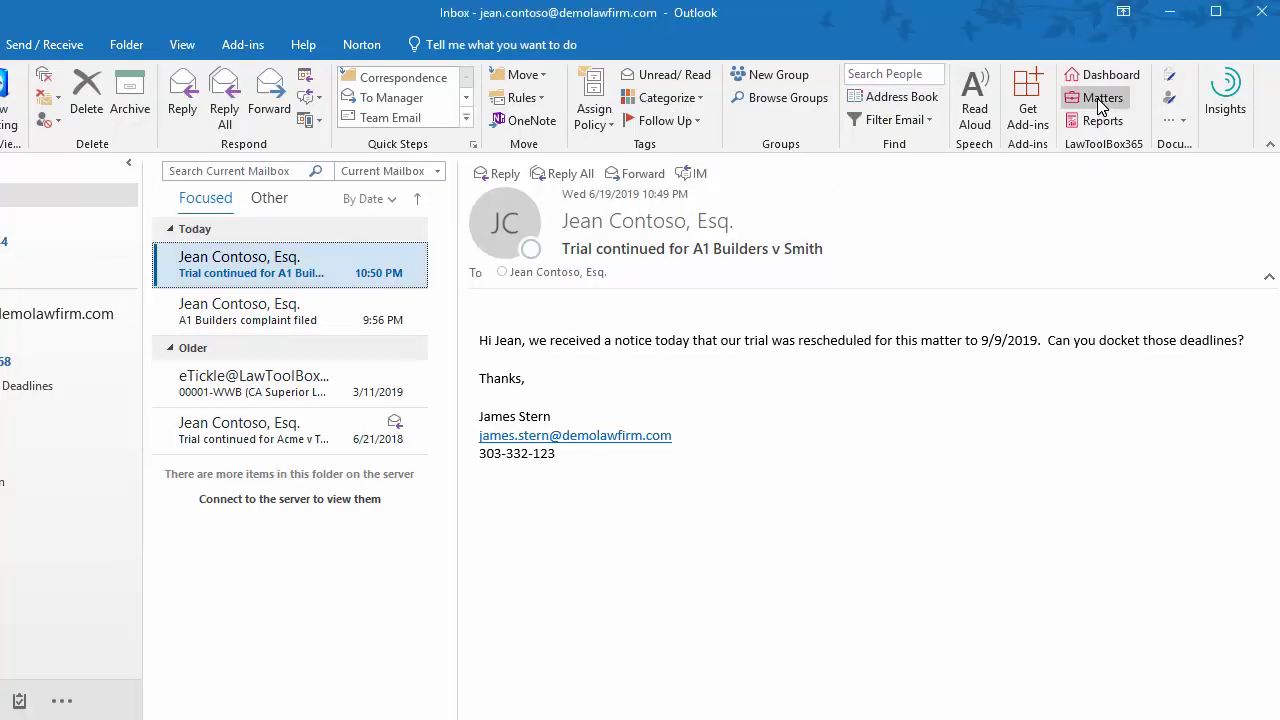
pyautogui.click(1100, 100)
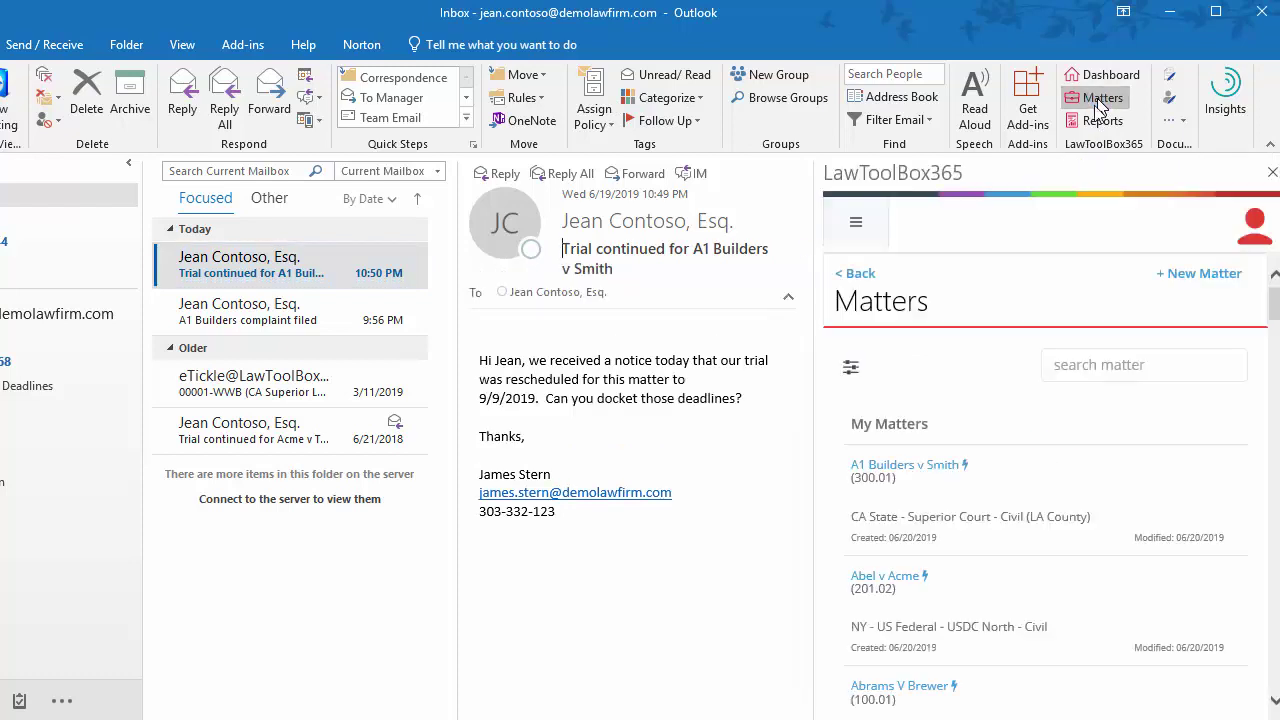
pyautogui.click(921, 466)
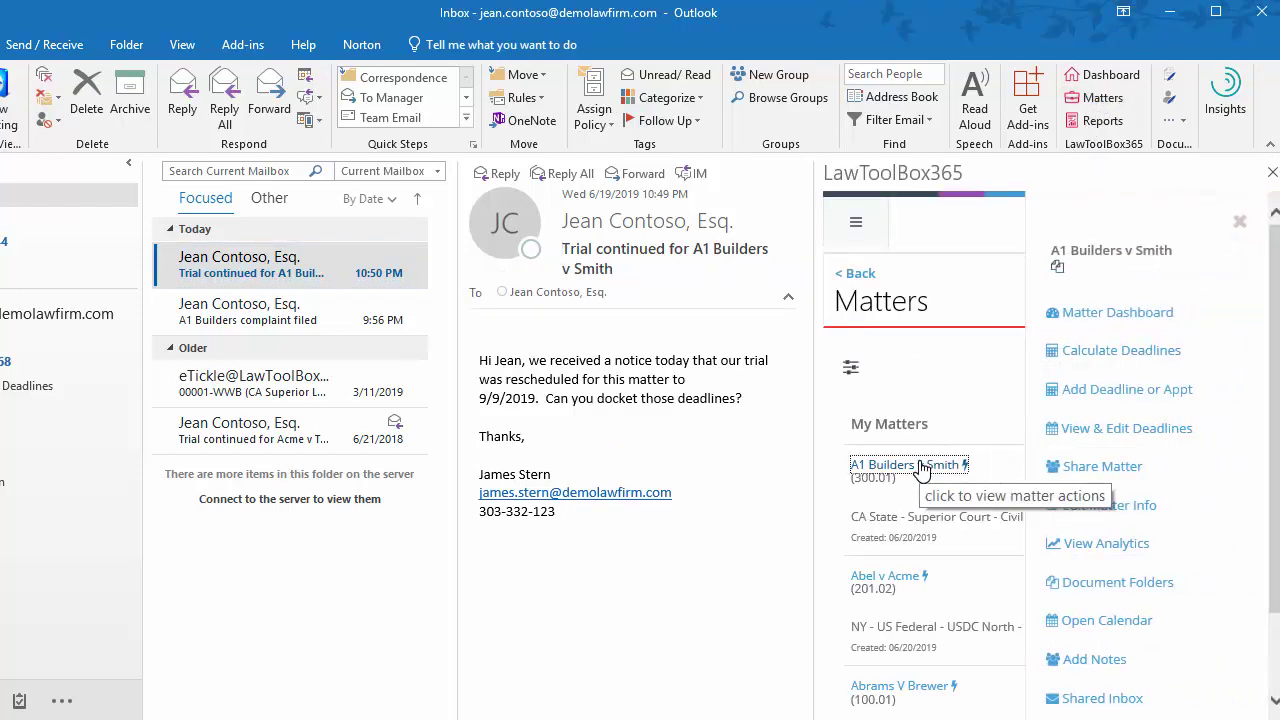
pyautogui.click(1128, 440)
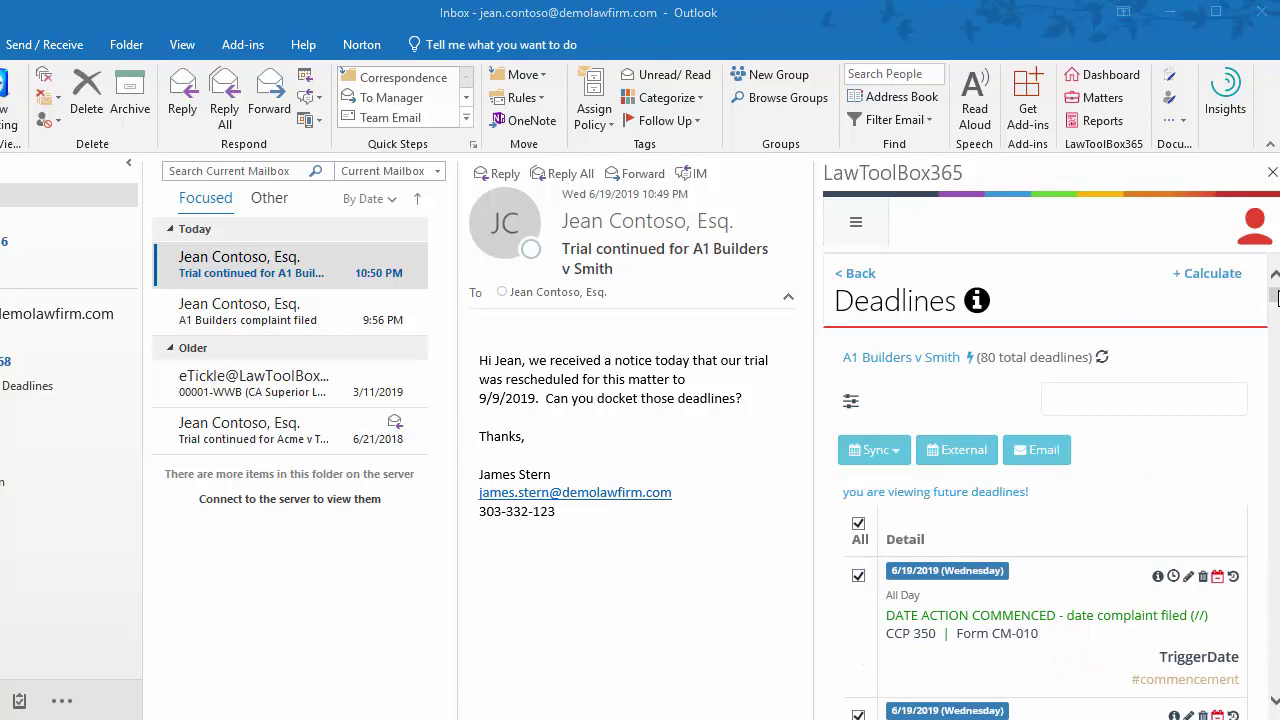
pyautogui.moveTo(1277, 298); pyautogui.dragTo(1275, 660)
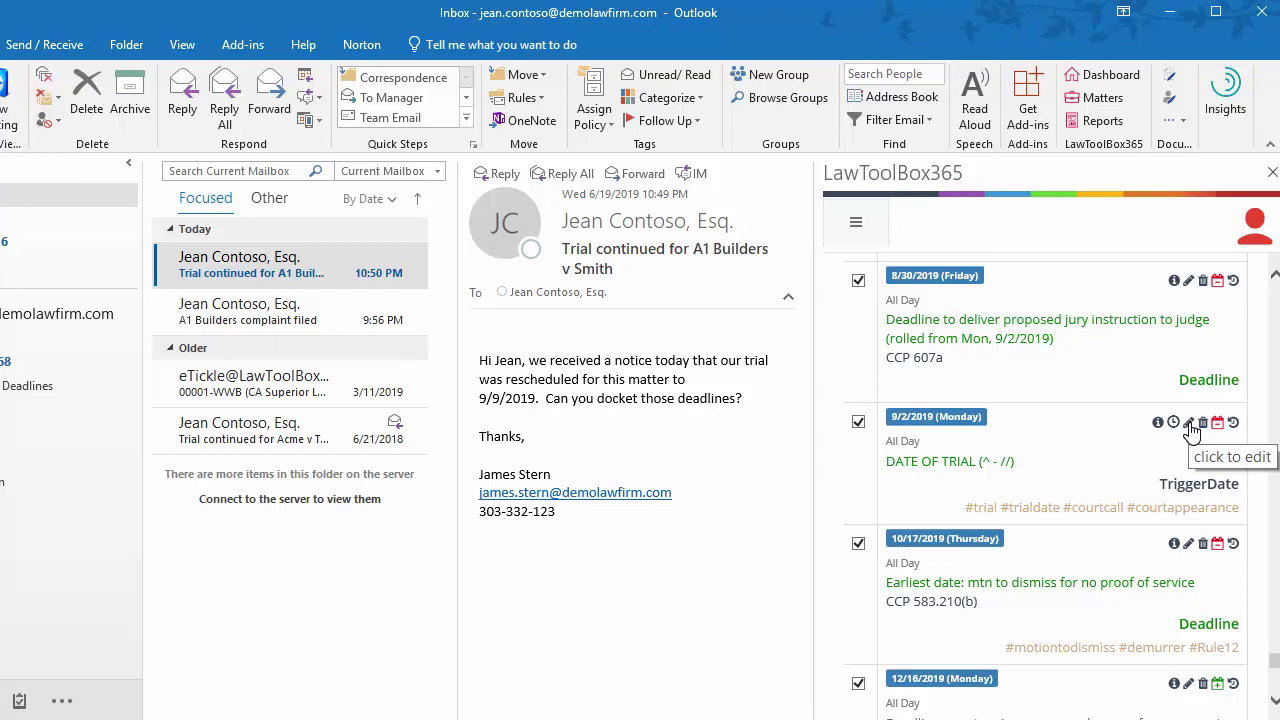
# Change the date of trial from 9/2/2019 to 9/9/2019 and recalculate the deadlines
pyautogui.click(1189, 423)
pyautogui.click(887, 606)
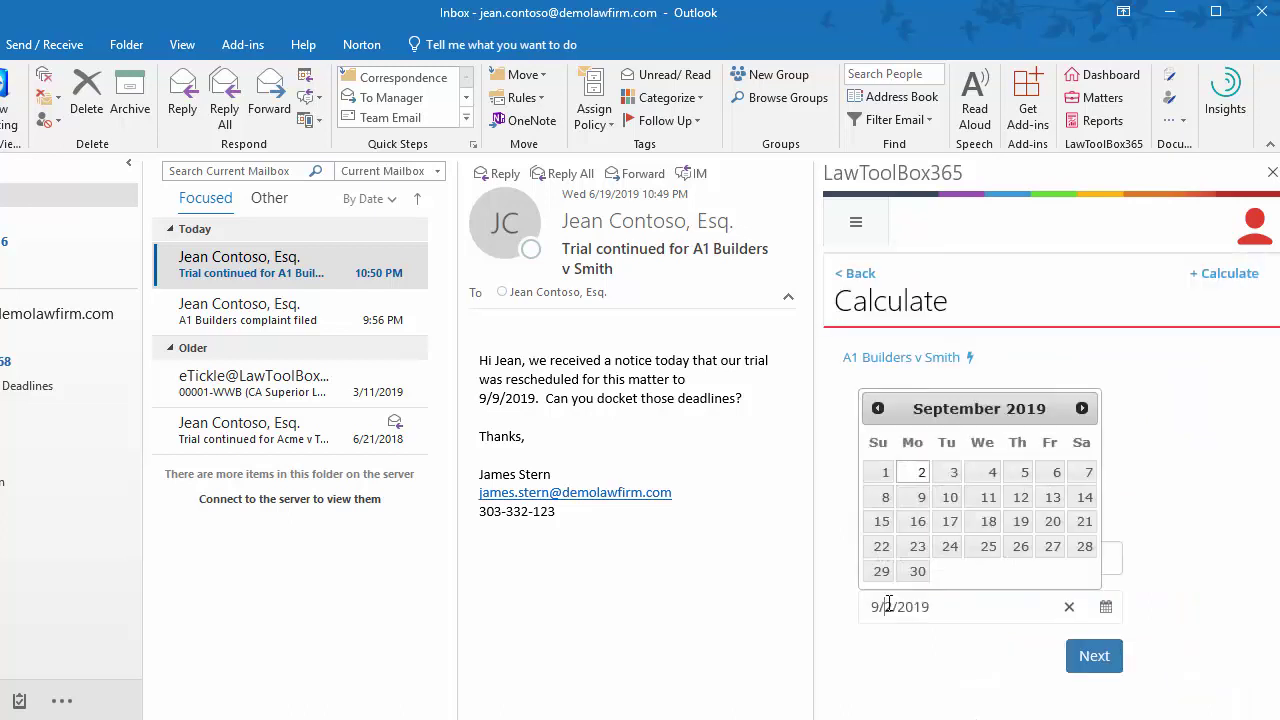
pyautogui.click(921, 498)
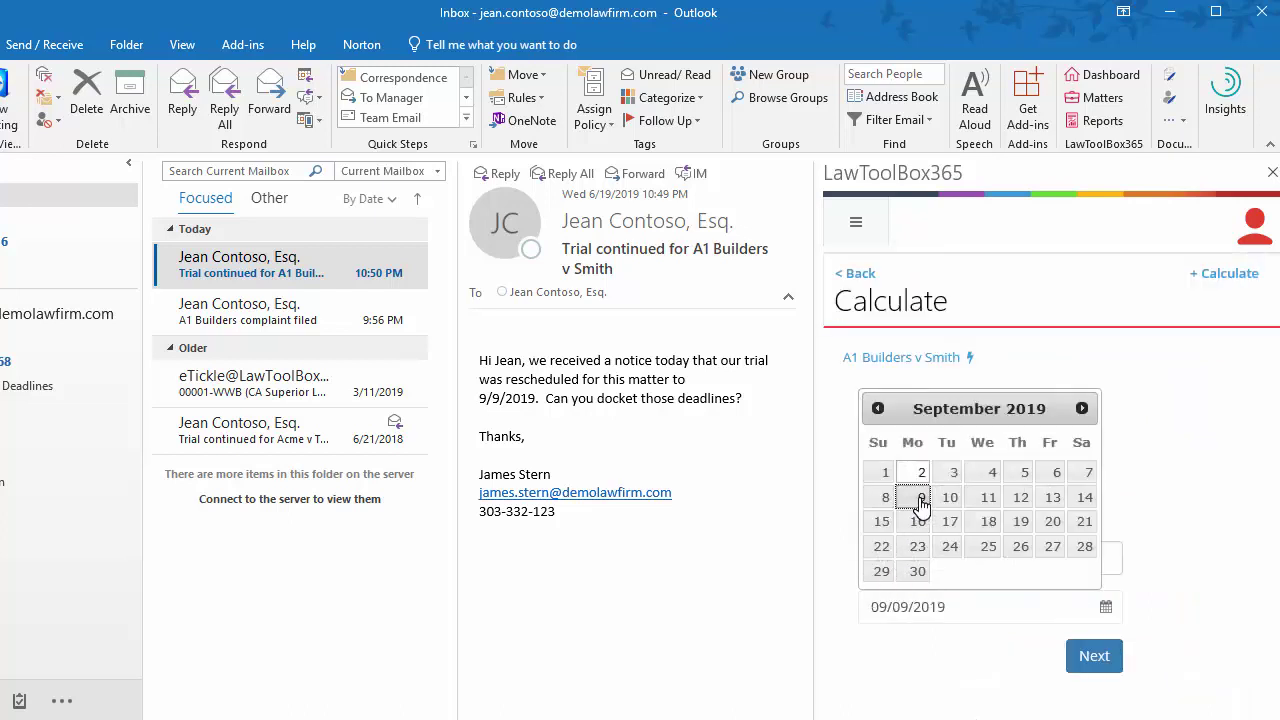
pyautogui.click(1075, 658)
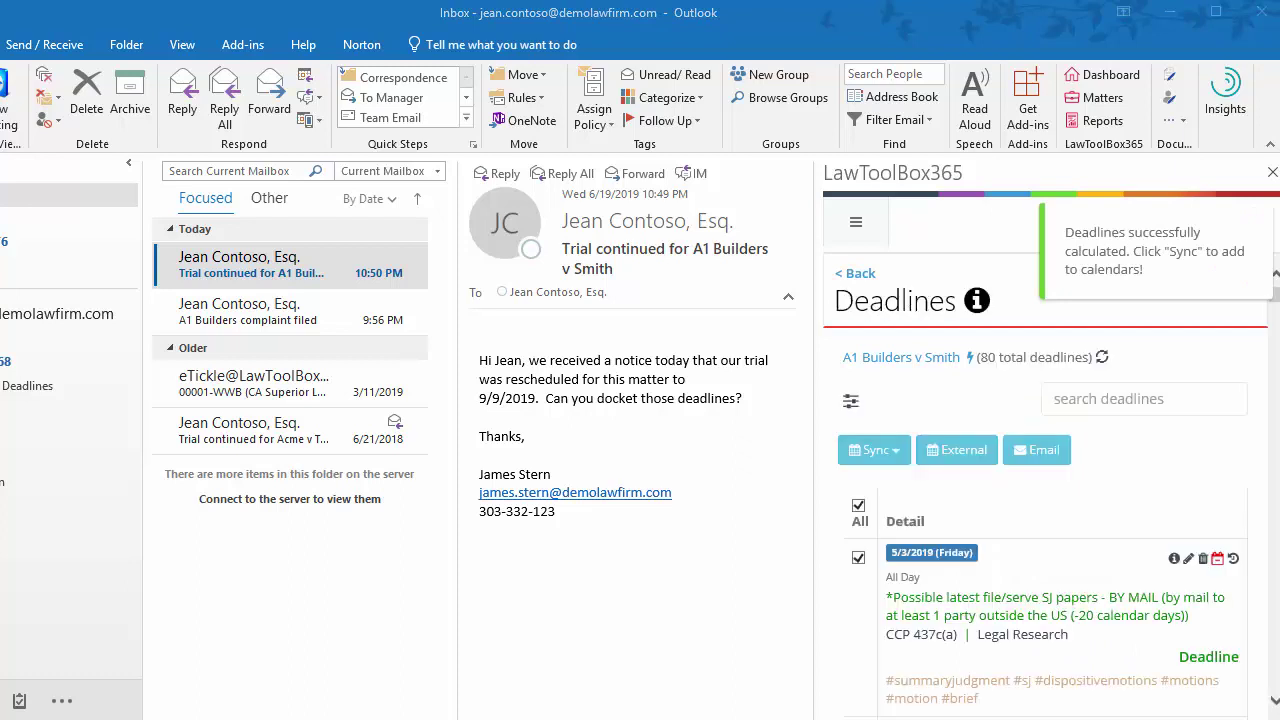
pyautogui.click(1179, 404)
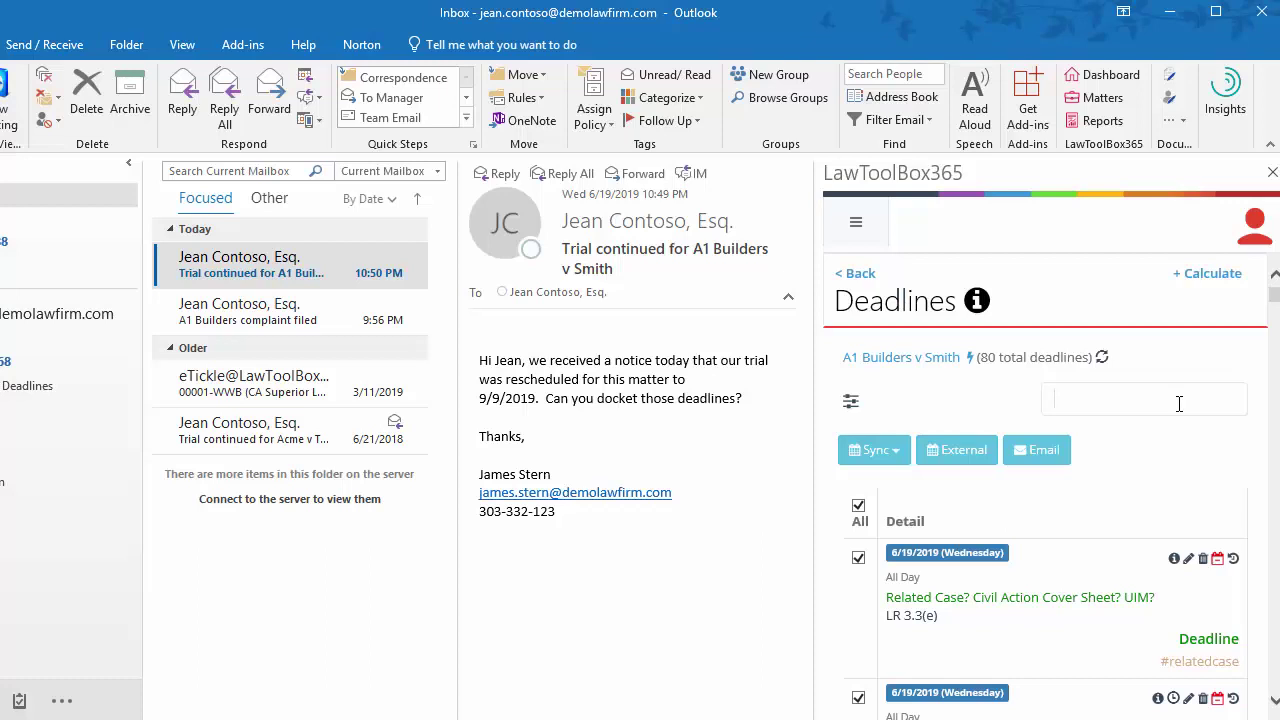
# Filter deadlines by 'trigger' and convert the 9/9 trial into an 8-hour, timed courtroom B appointment
pyautogui.write('trigger')
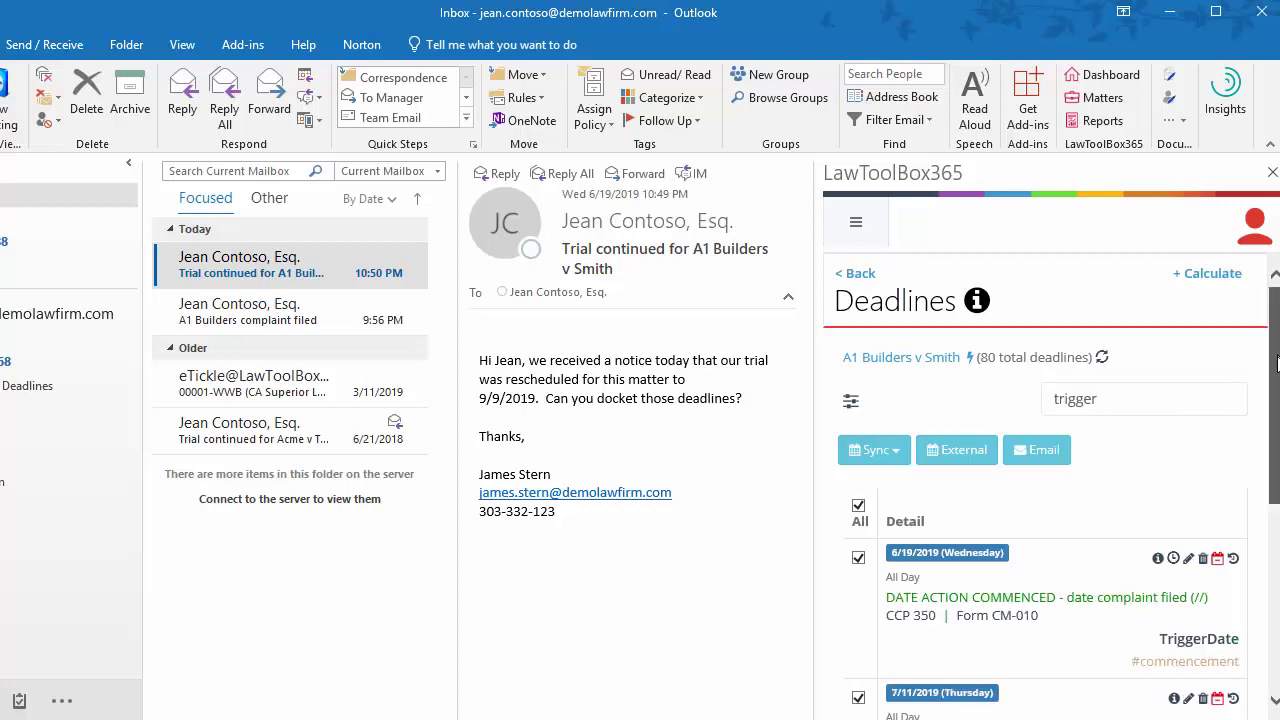
pyautogui.scroll(-3, 1250, 400)
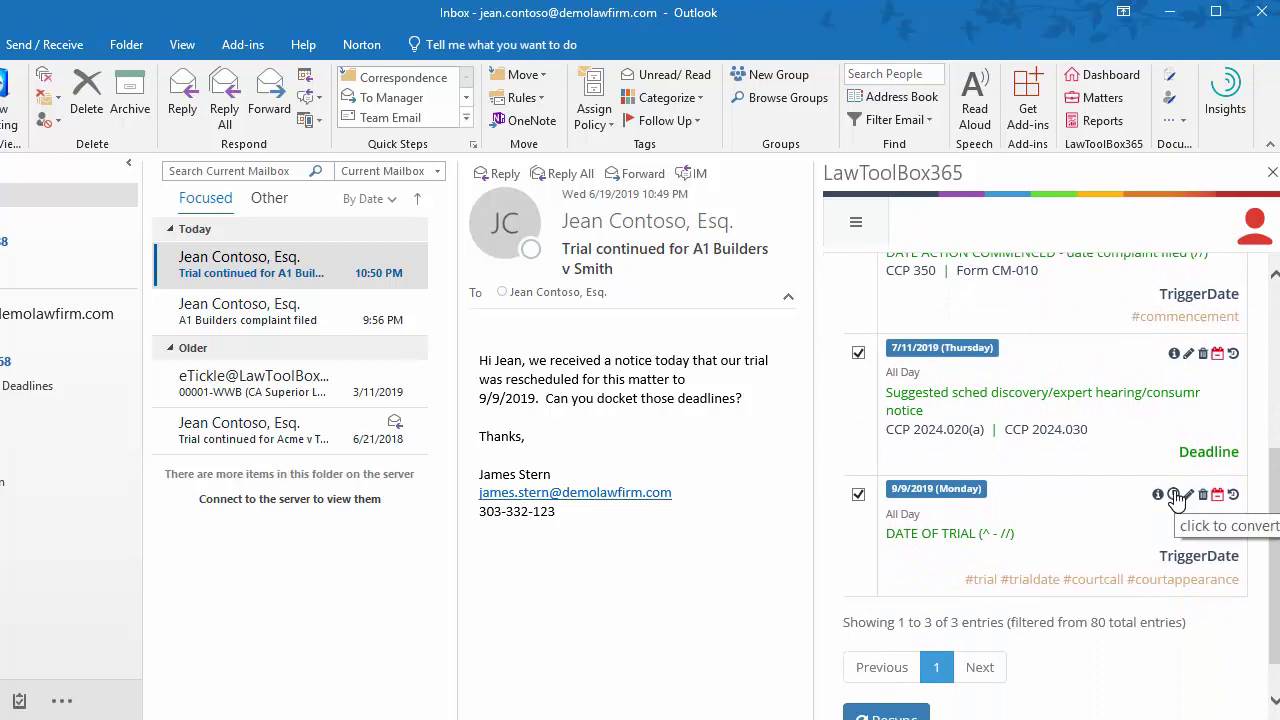
pyautogui.click(1174, 495)
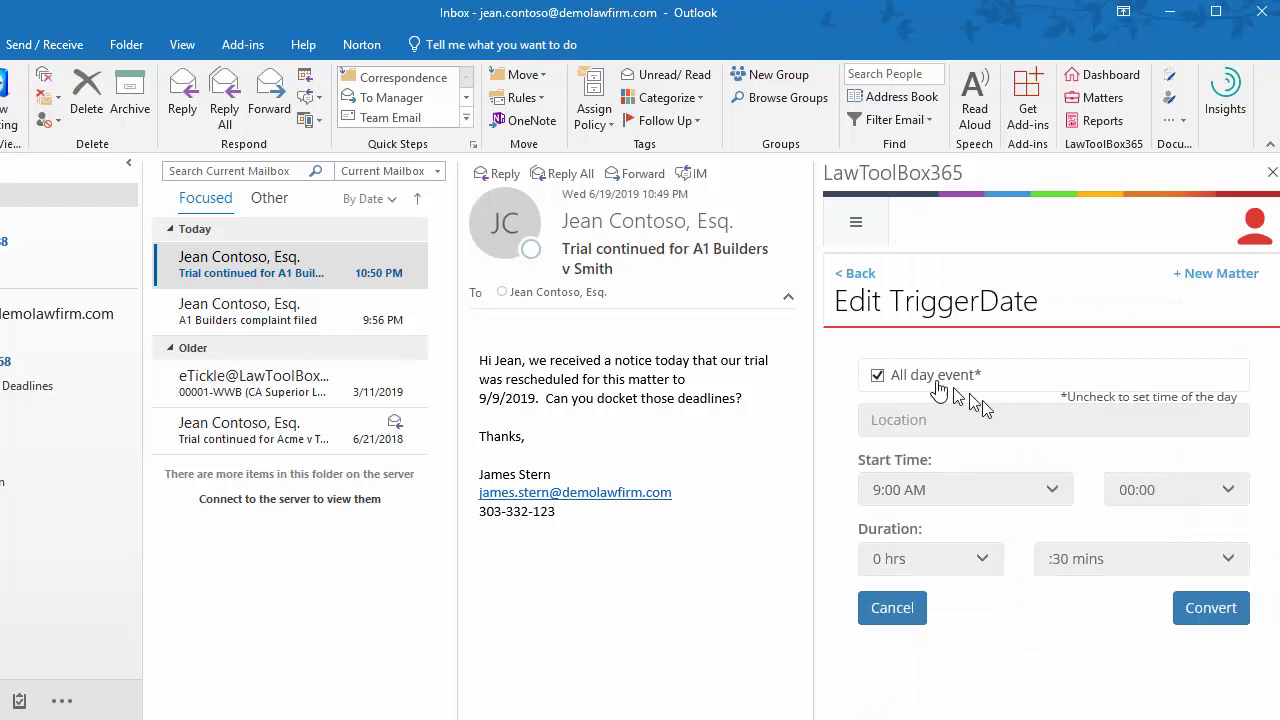
pyautogui.click(878, 377)
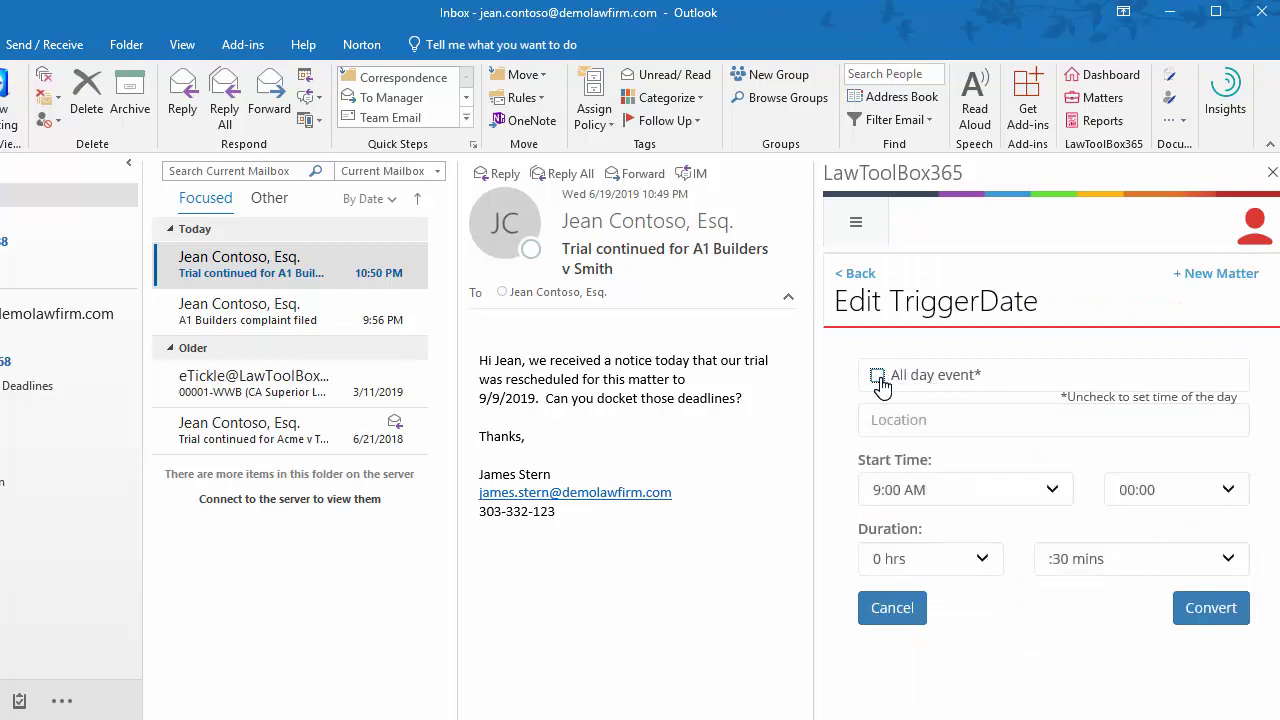
pyautogui.click(915, 419)
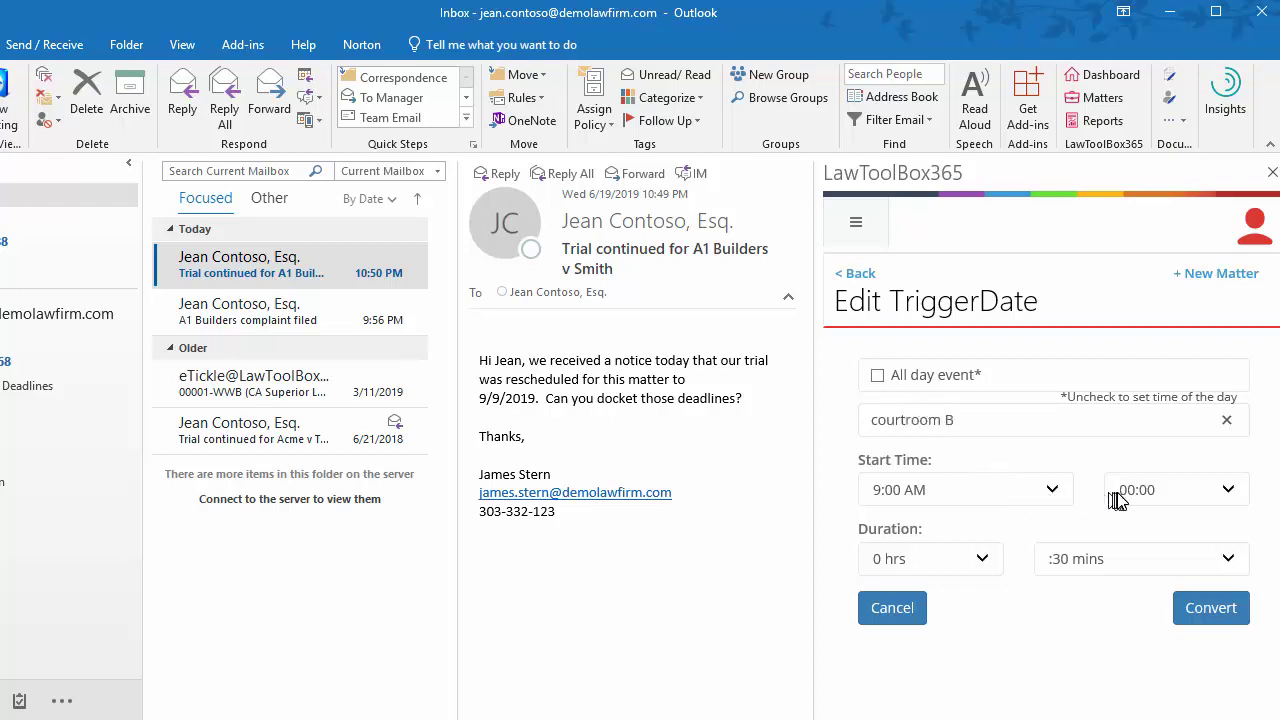
pyautogui.click(981, 559)
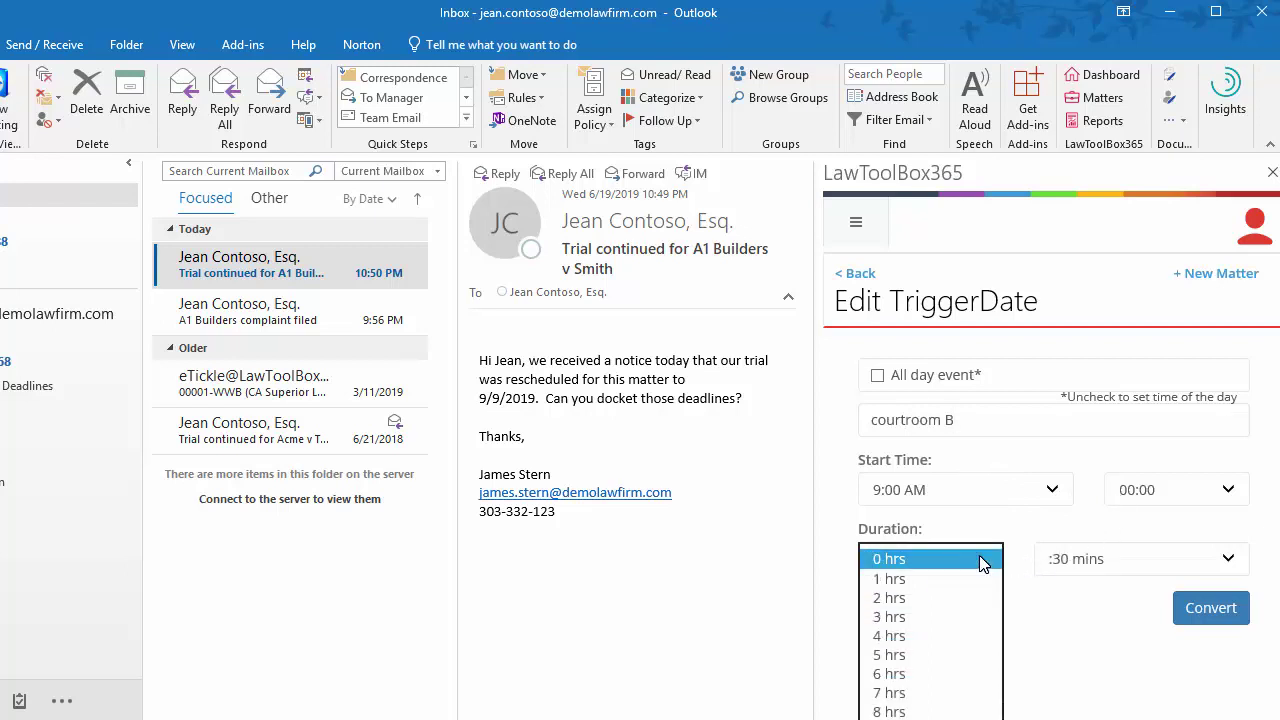
pyautogui.click(934, 711)
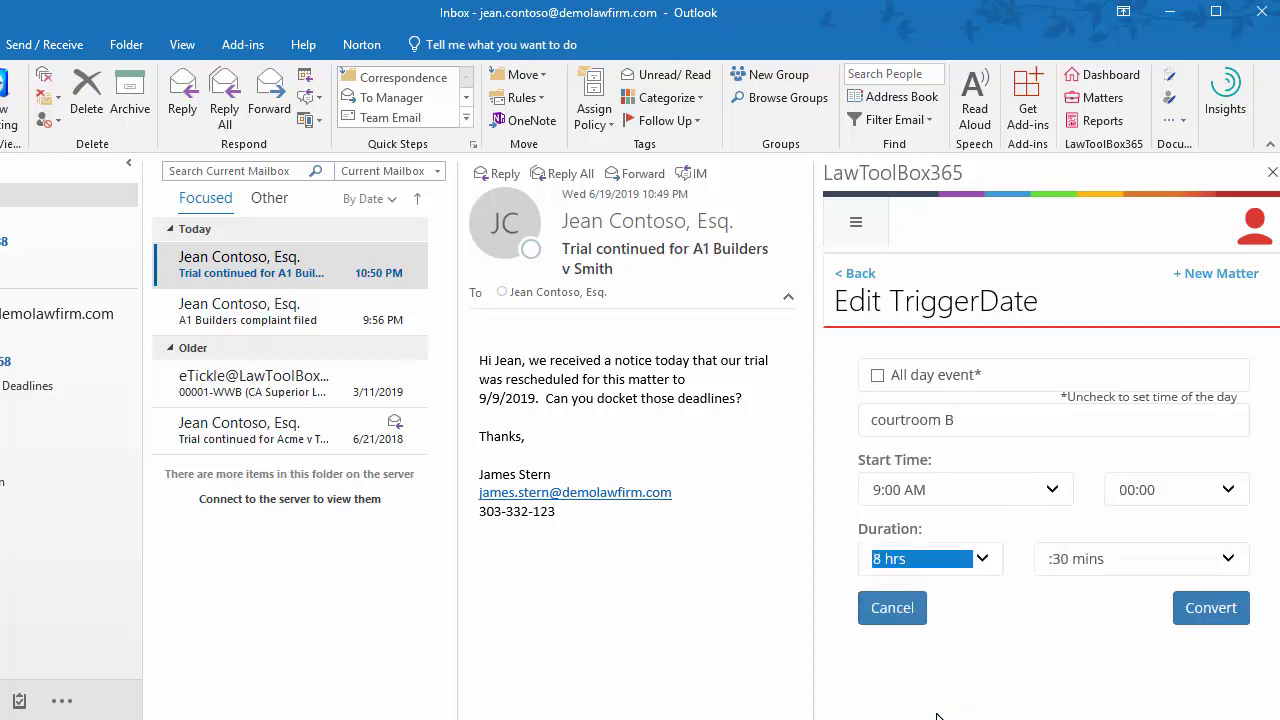
pyautogui.click(1221, 614)
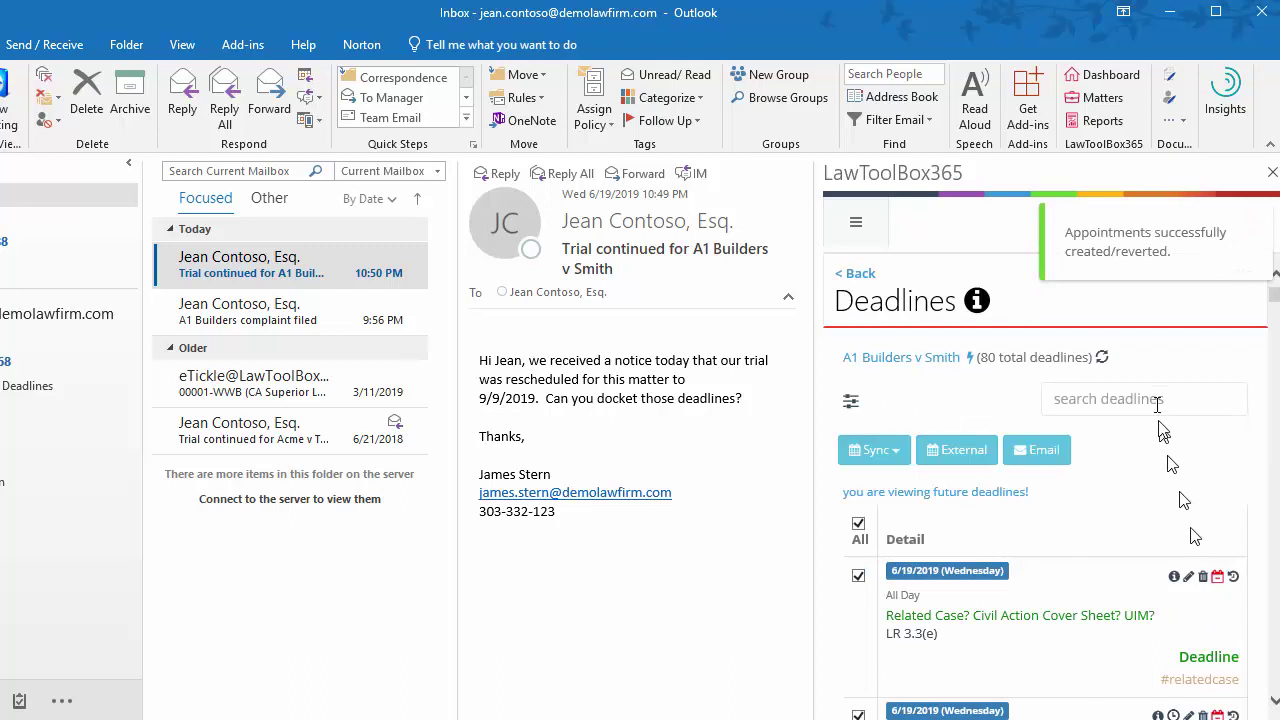
# Email the A1 Builders v Smith deadline chart from the Deadlines pane
pyautogui.scroll(-10, 1163, 398)
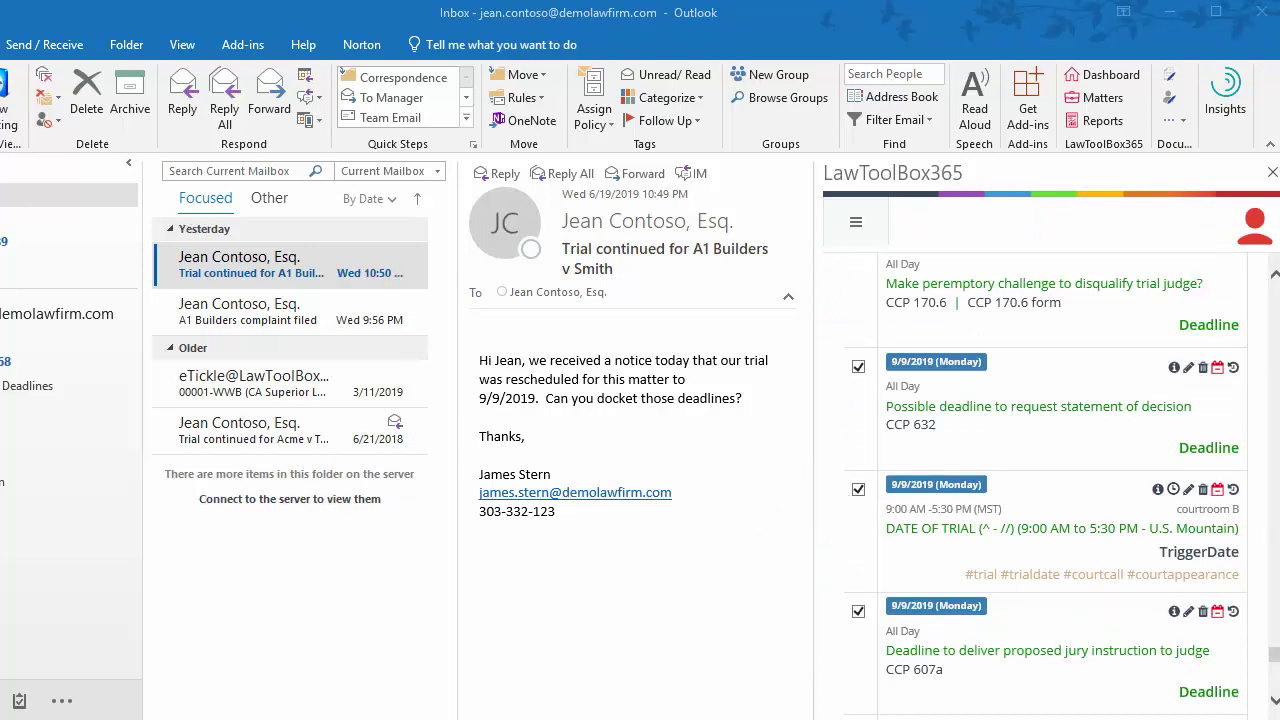
pyautogui.moveTo(1275, 652); pyautogui.dragTo(1276, 287)
pyautogui.click(1049, 452)
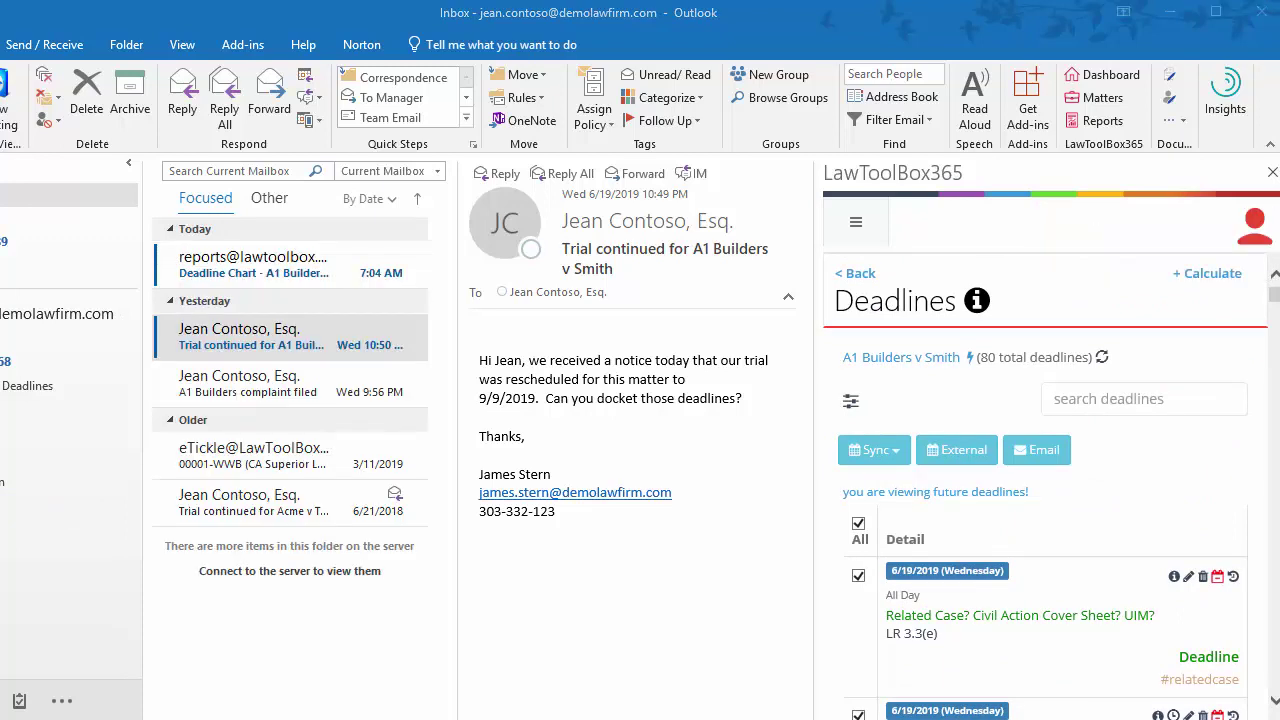
# Open the A1 Builders v Smith Deadline Chart email and scroll through its deadline table
pyautogui.click(285, 271)
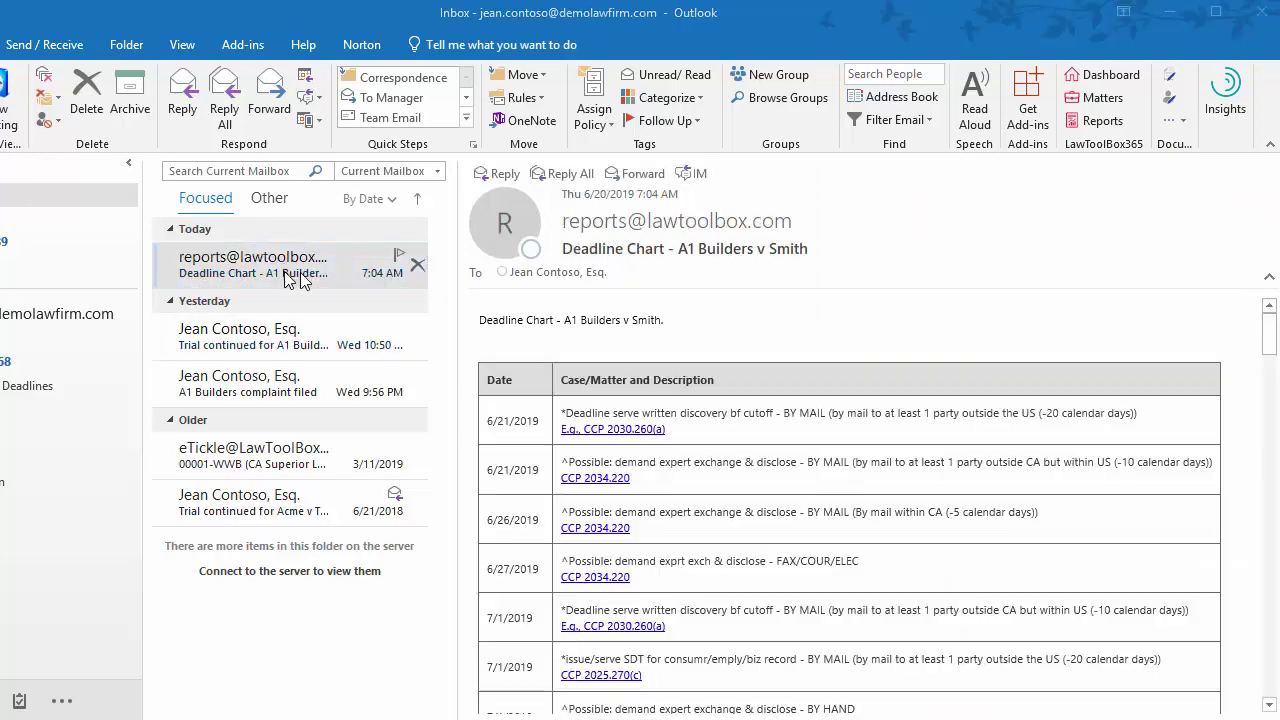
pyautogui.moveTo(1265, 341); pyautogui.dragTo(1275, 492)
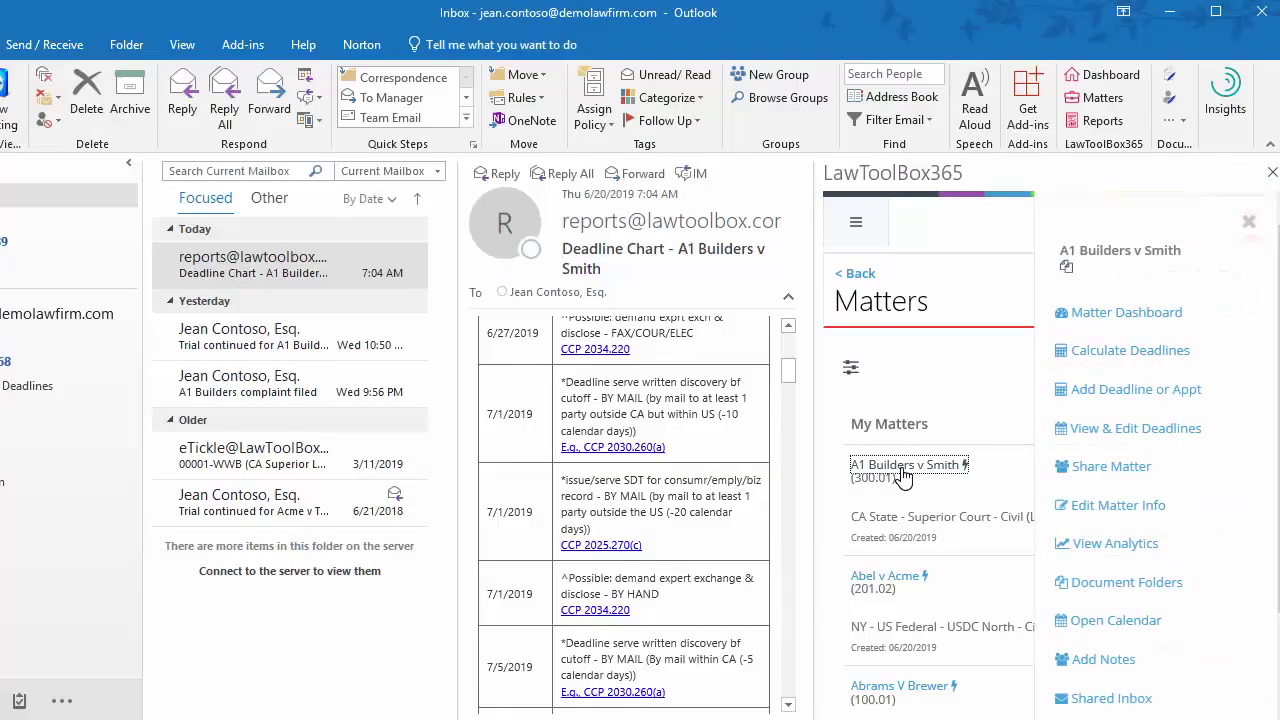
# Start a deadline calculation triggered by 'Date written discovery served' on 06/20/2019
pyautogui.click(1110, 352)
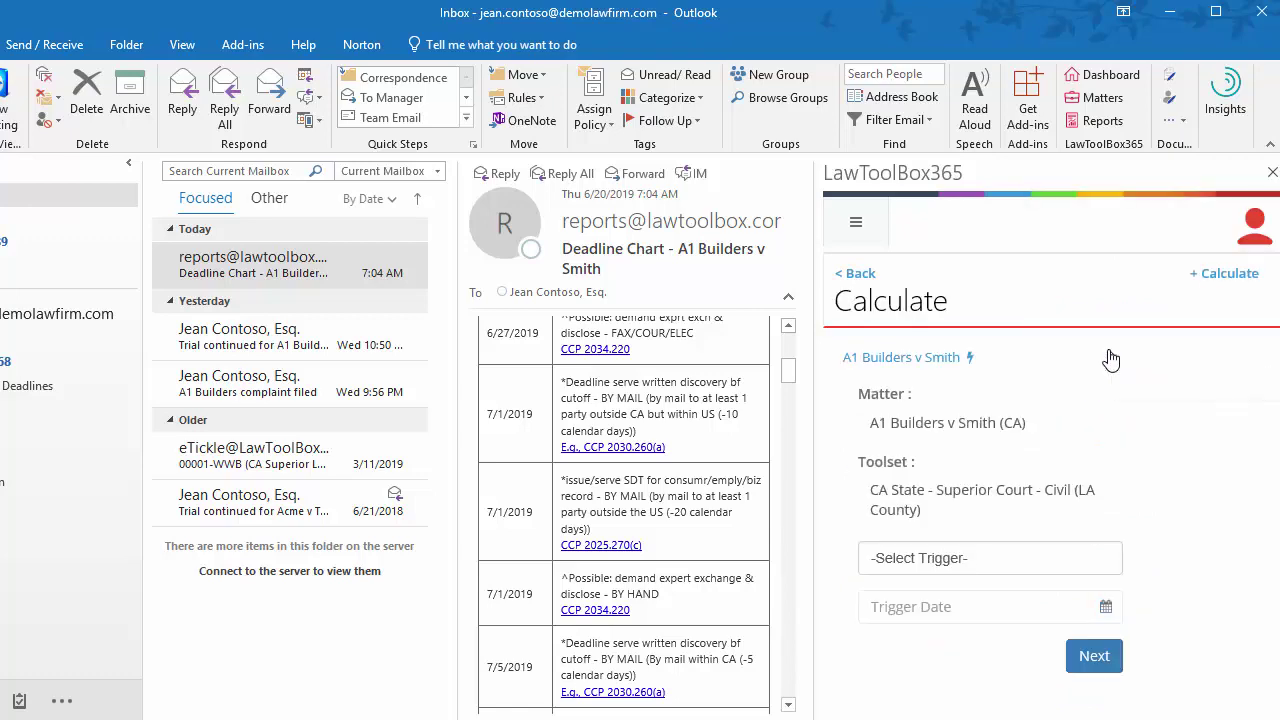
pyautogui.click(990, 560)
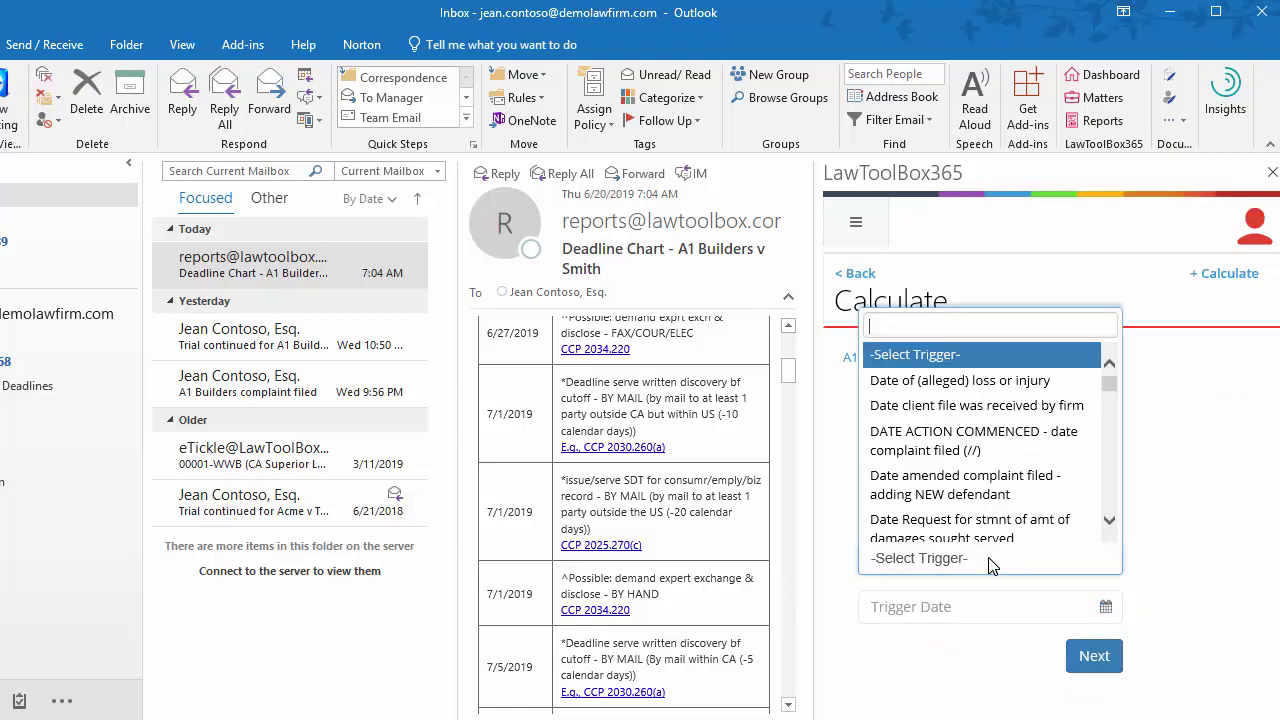
pyautogui.write('disco')
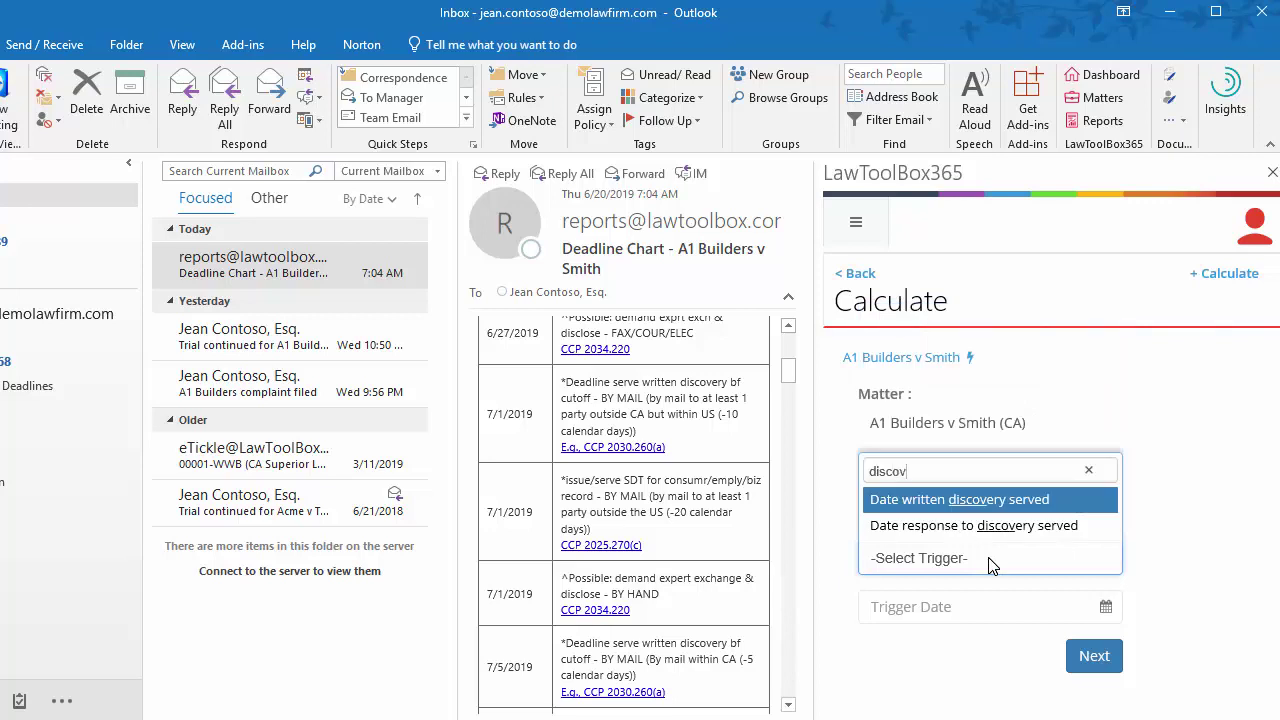
pyautogui.write('v')
pyautogui.click(978, 508)
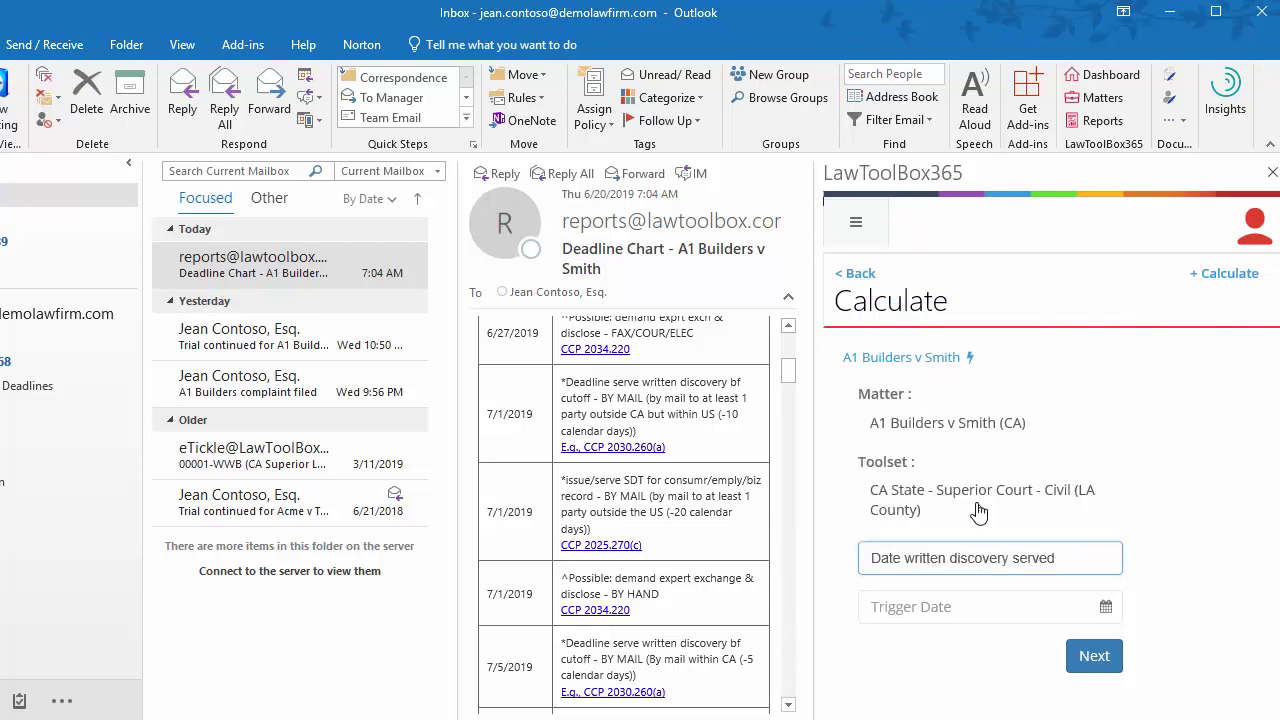
pyautogui.click(995, 605)
pyautogui.click(1020, 522)
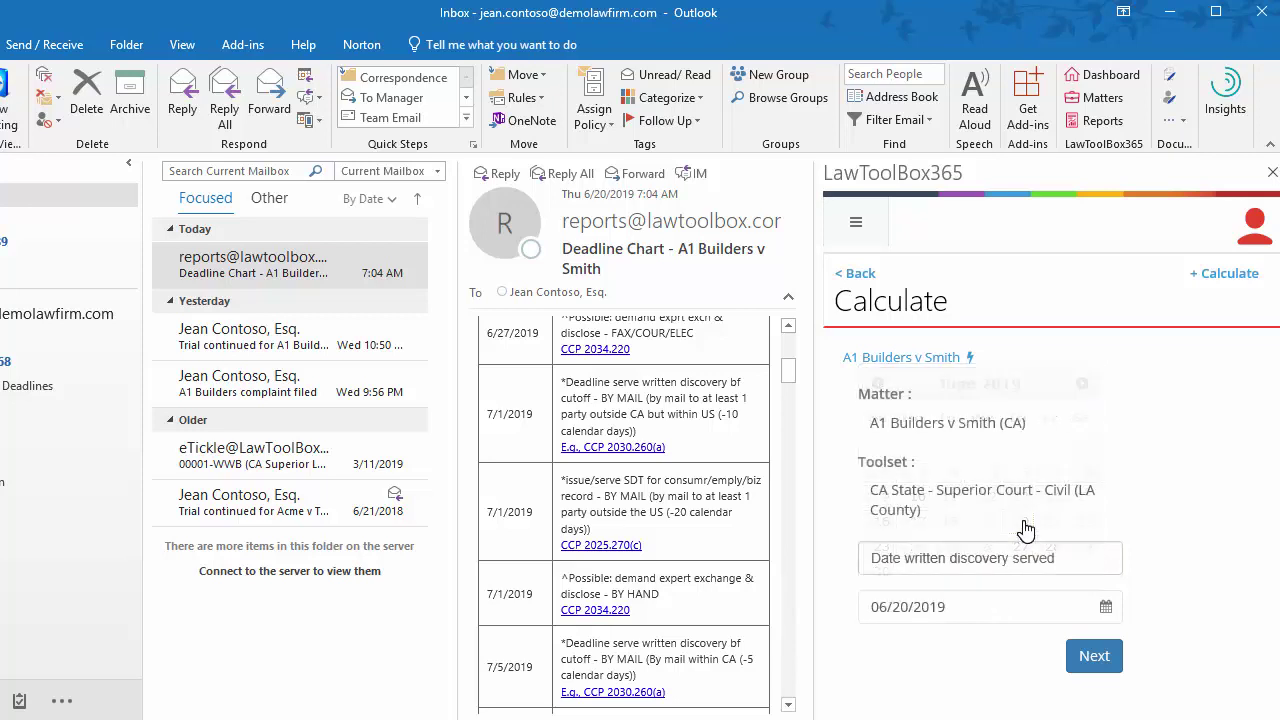
pyautogui.click(1090, 657)
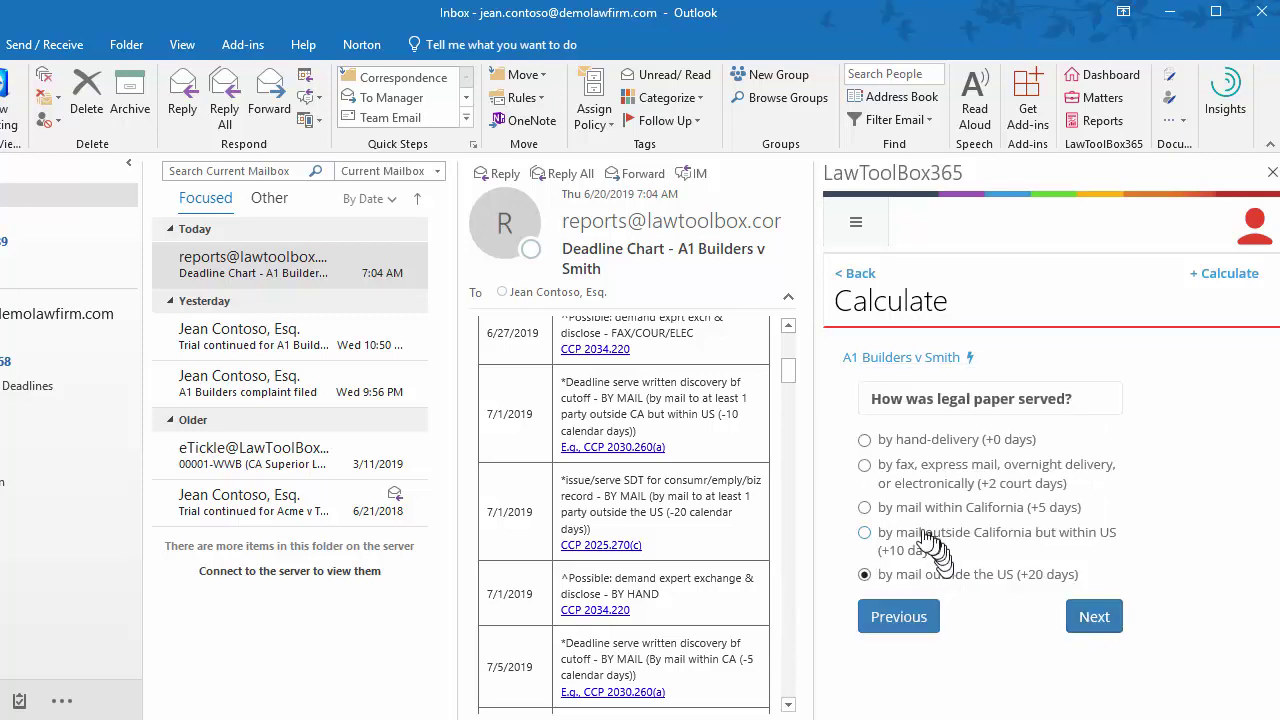
# Choose service by mail within California and calculate deadlines described 'A1 ROGS on Smith'
pyautogui.click(865, 508)
pyautogui.click(1093, 617)
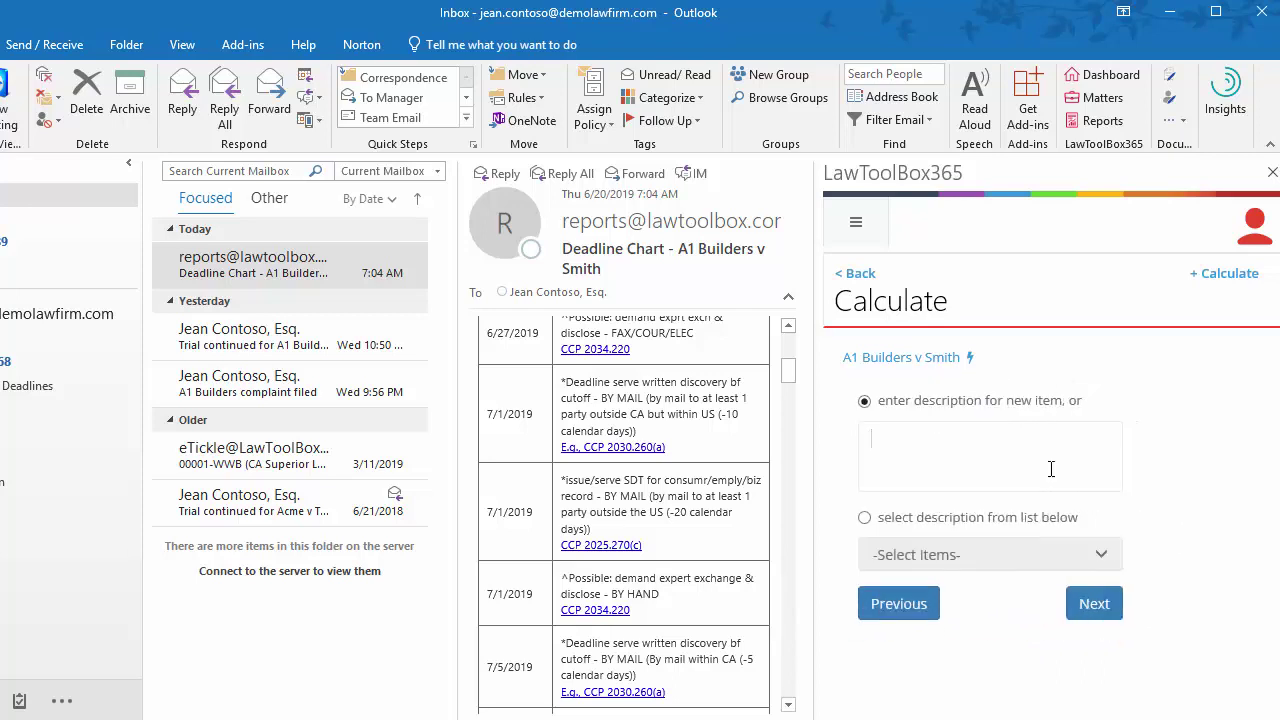
pyautogui.write('A1 ROGS on Smith')
pyautogui.click(1095, 604)
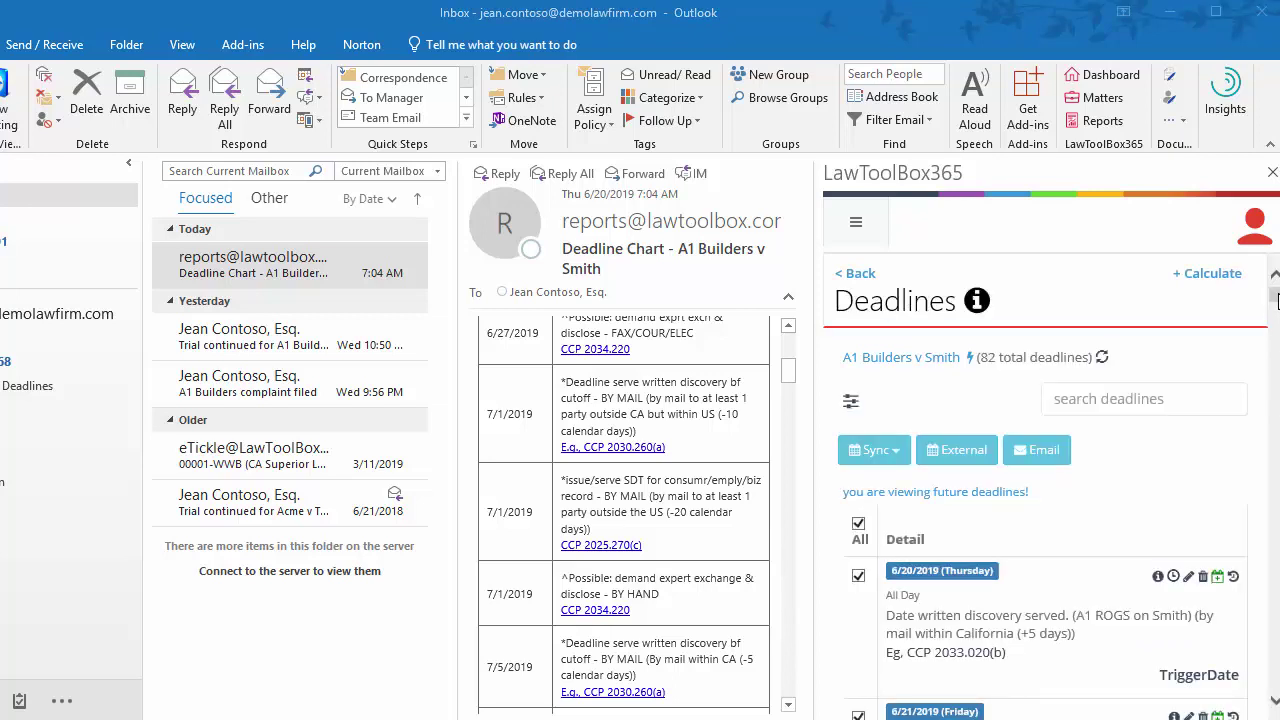
# Review the calculated deadlines and sync the selected ones to the calendar
pyautogui.scroll(-5, 1276, 300)
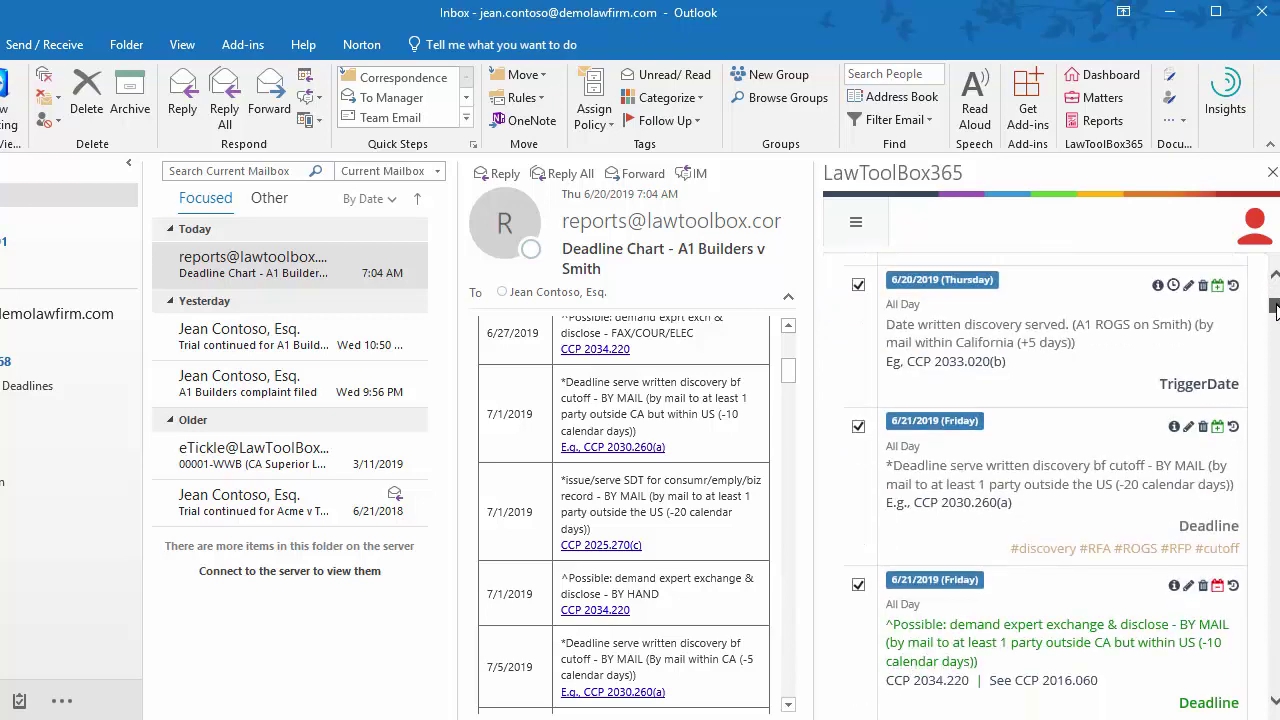
pyautogui.scroll(4, 1276, 303)
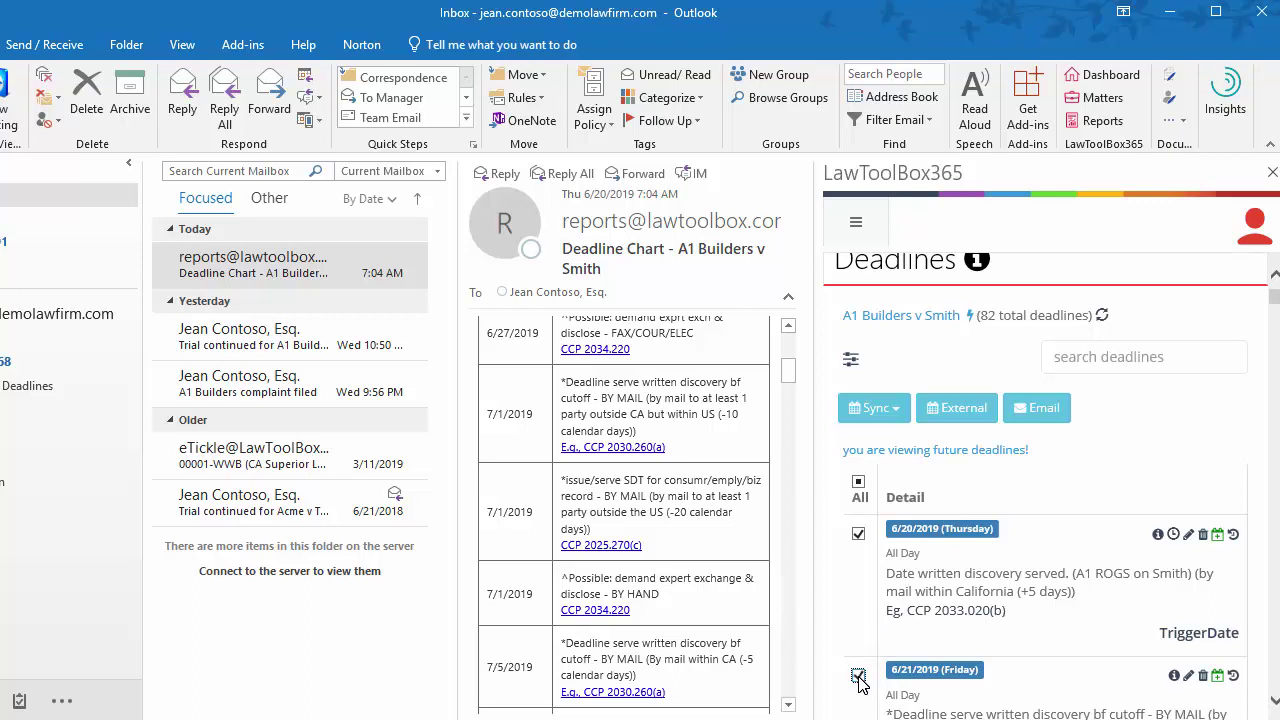
pyautogui.click(897, 412)
pyautogui.click(905, 444)
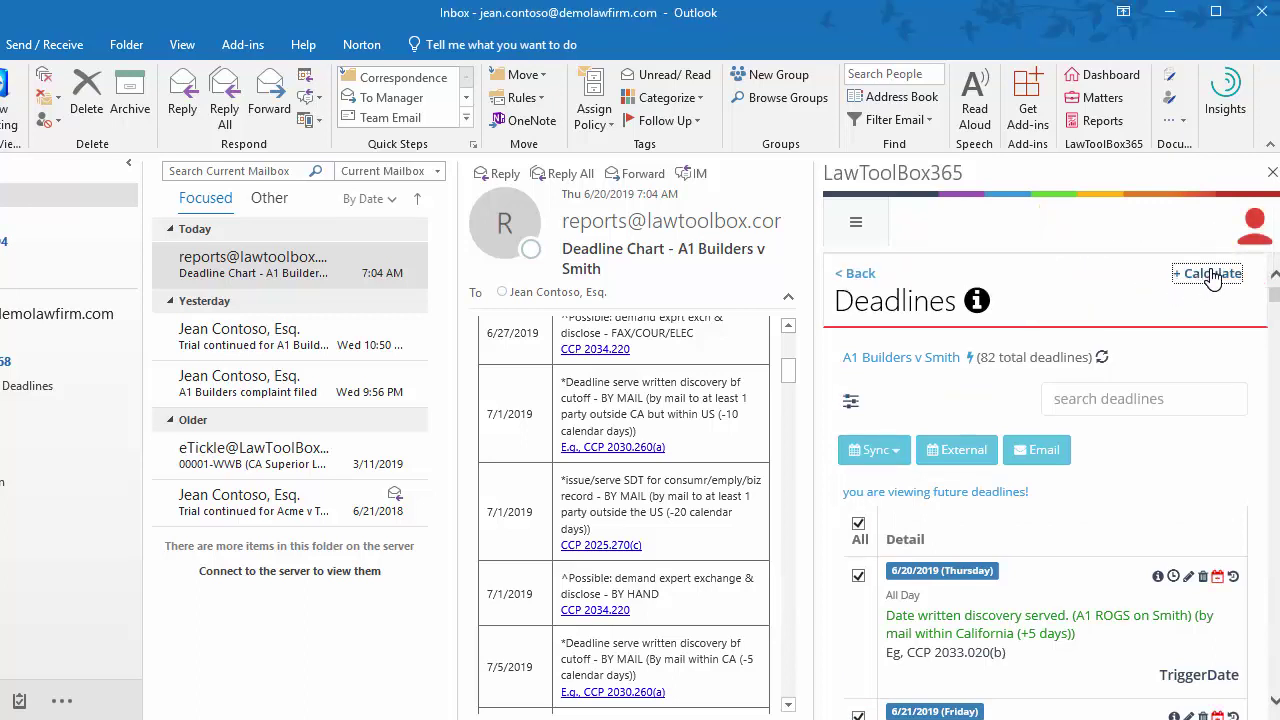
# Start a new calculation triggered by 'Date written discovery served' on June 25, 2019
pyautogui.click(1212, 276)
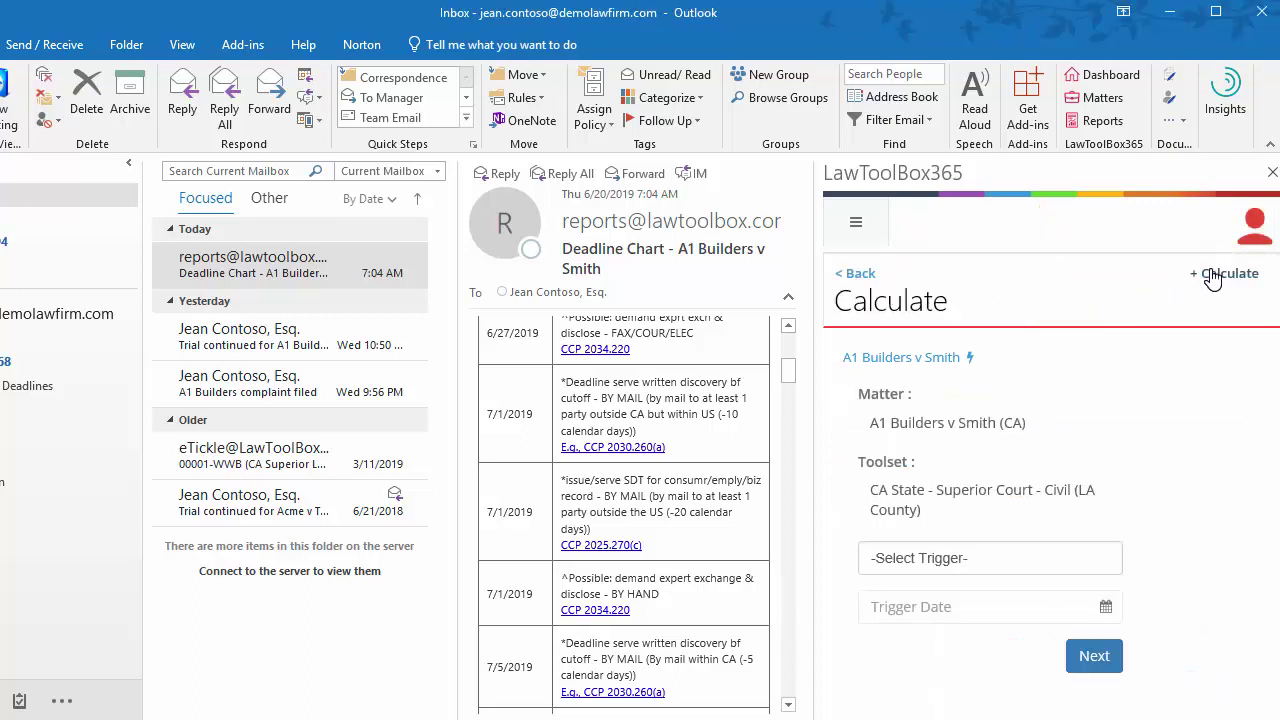
pyautogui.click(1003, 560)
pyautogui.write('disc')
pyautogui.click(998, 509)
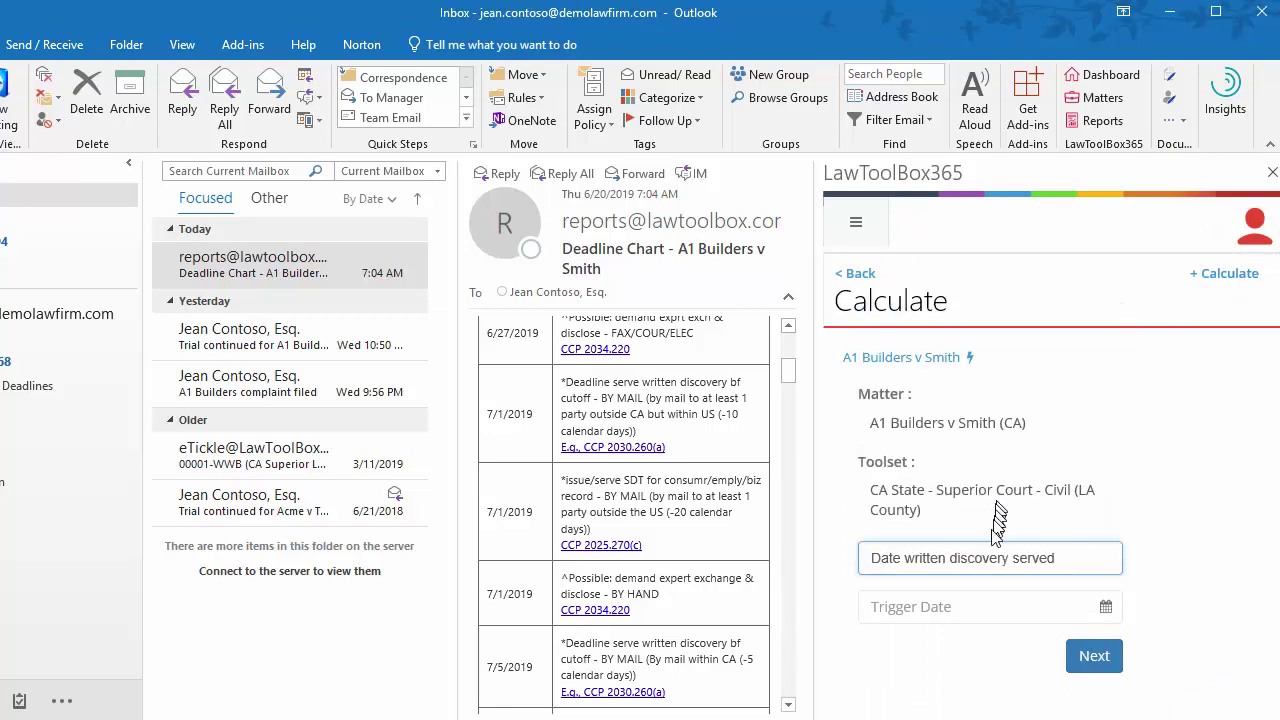
pyautogui.click(979, 601)
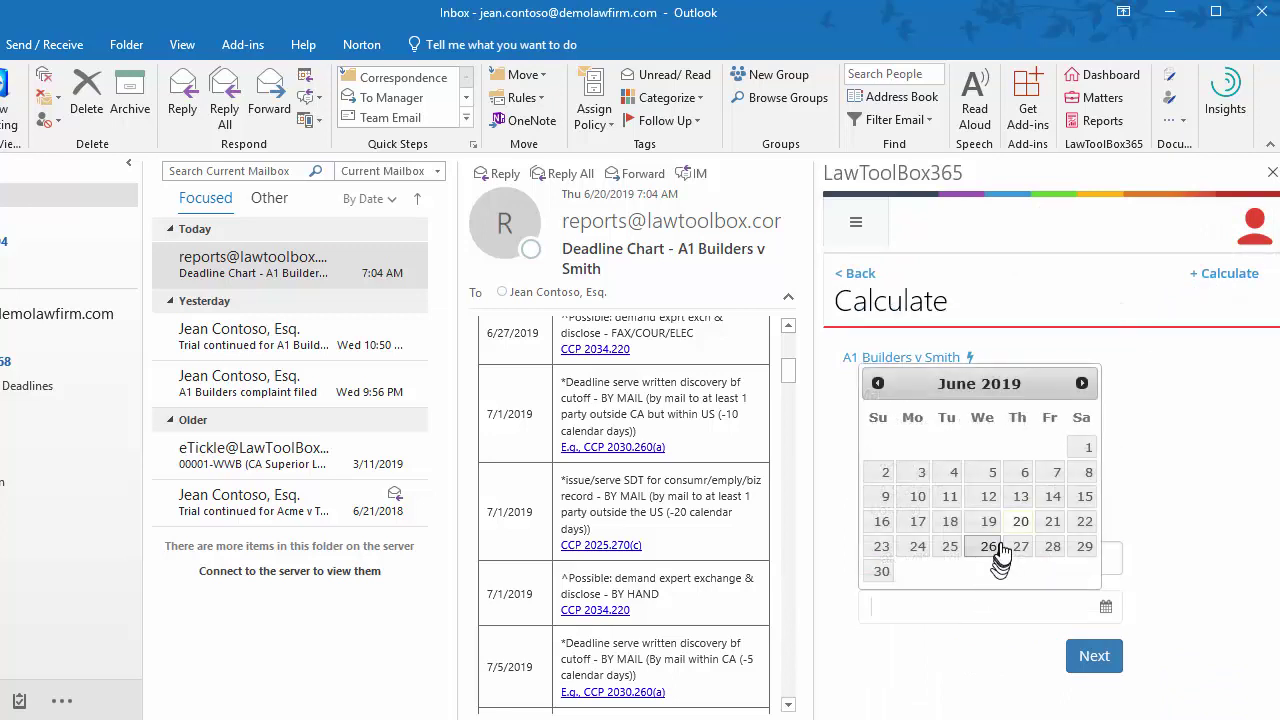
pyautogui.click(958, 556)
pyautogui.click(1094, 657)
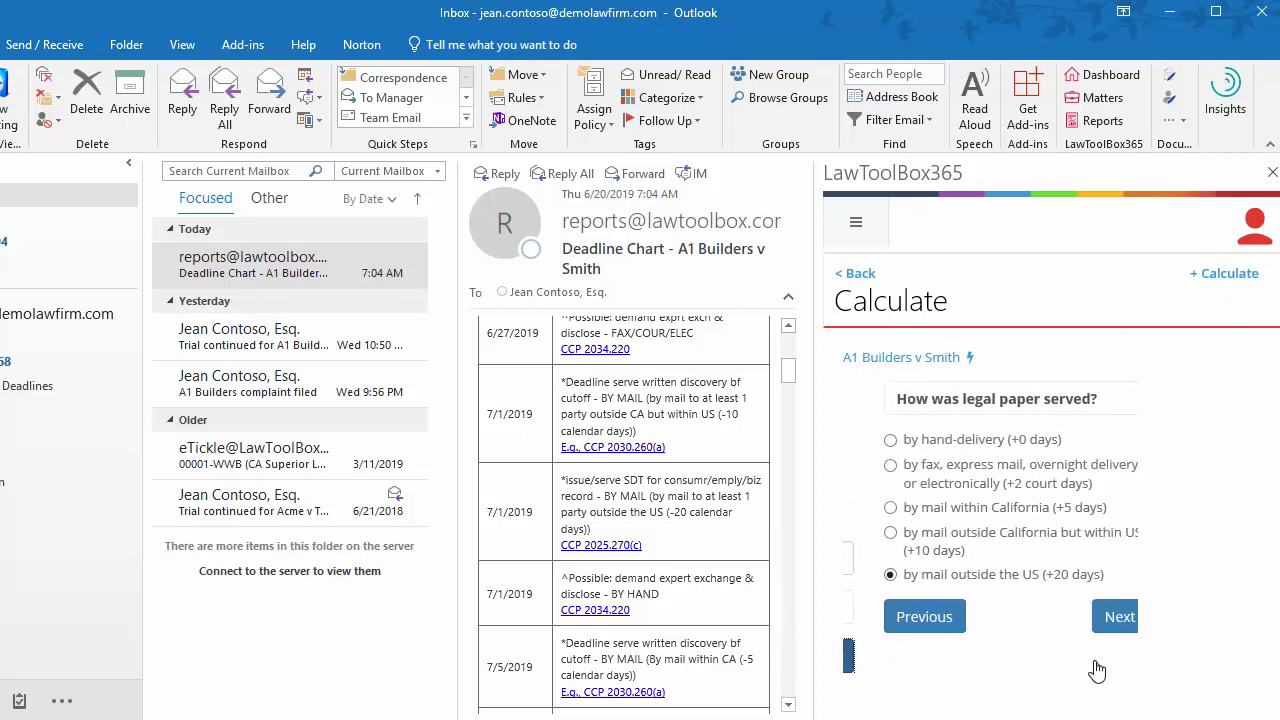
# Use mail within California, describe it 'A1 ROGS on Brown', calculate, and add the deadlines to the calendar
pyautogui.click(866, 509)
pyautogui.click(1094, 620)
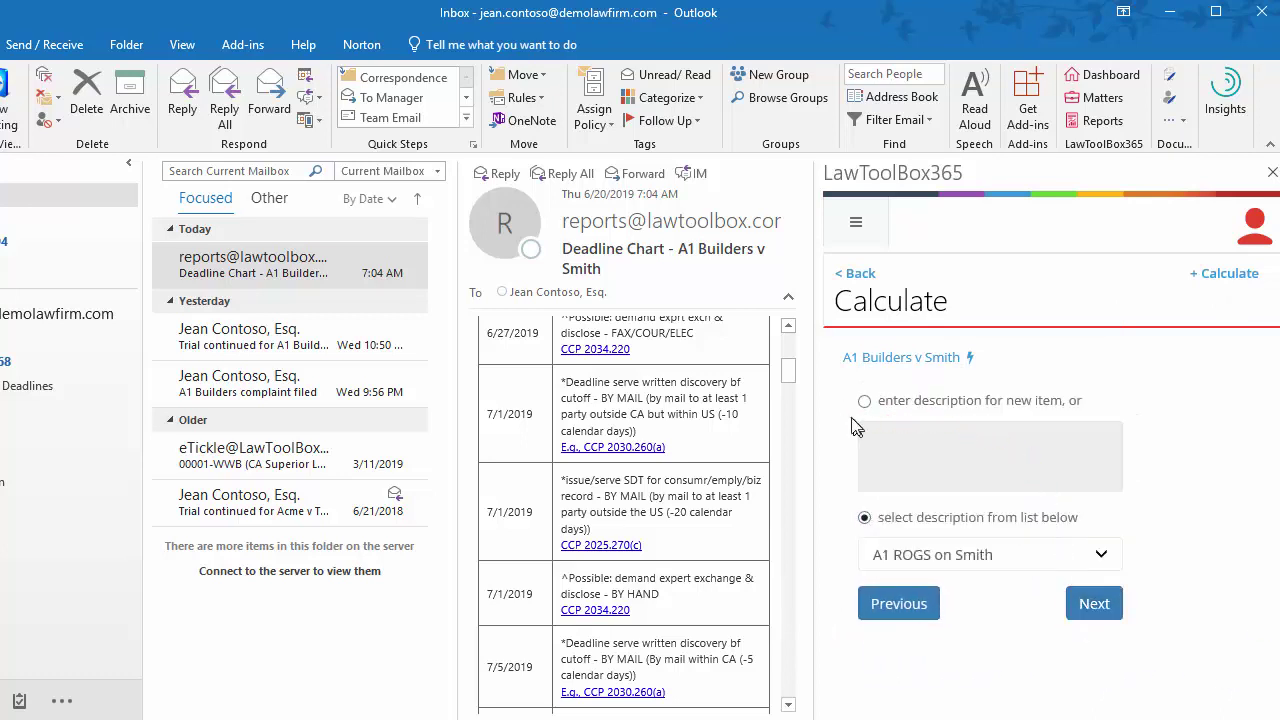
pyautogui.click(864, 402)
pyautogui.click(909, 444)
pyautogui.write('A1 ROGS on Brown')
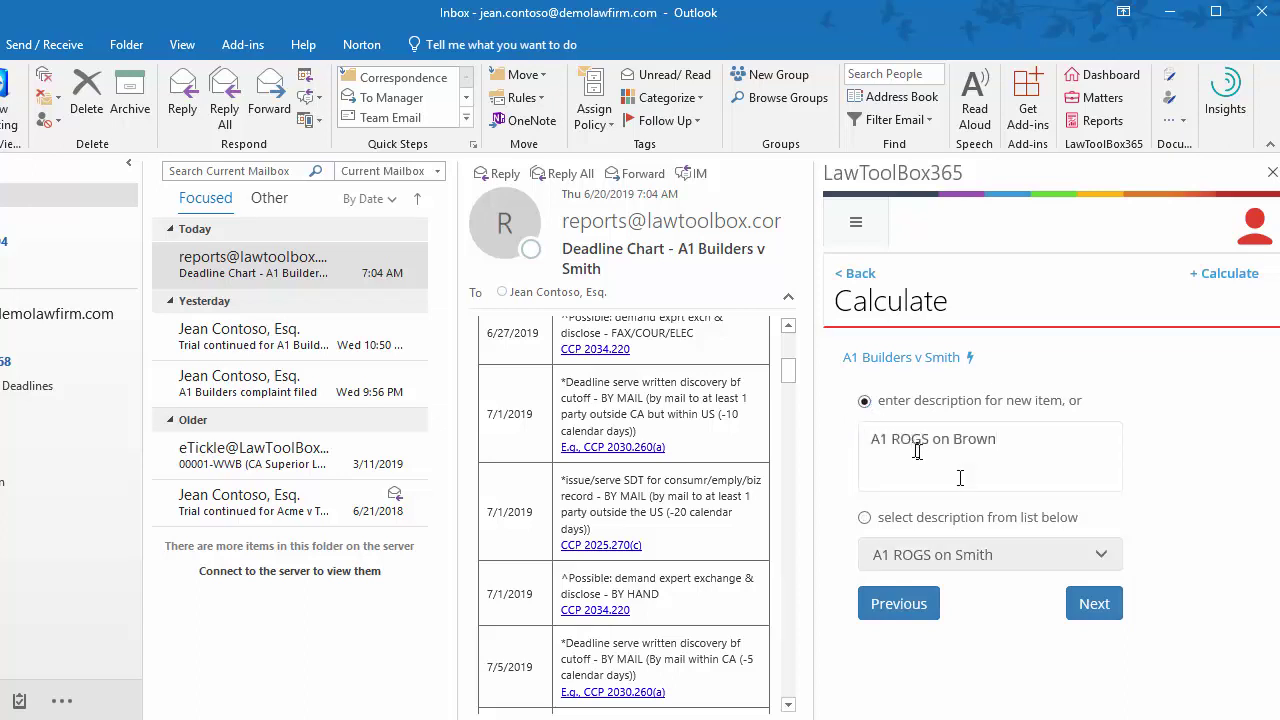
pyautogui.click(1093, 605)
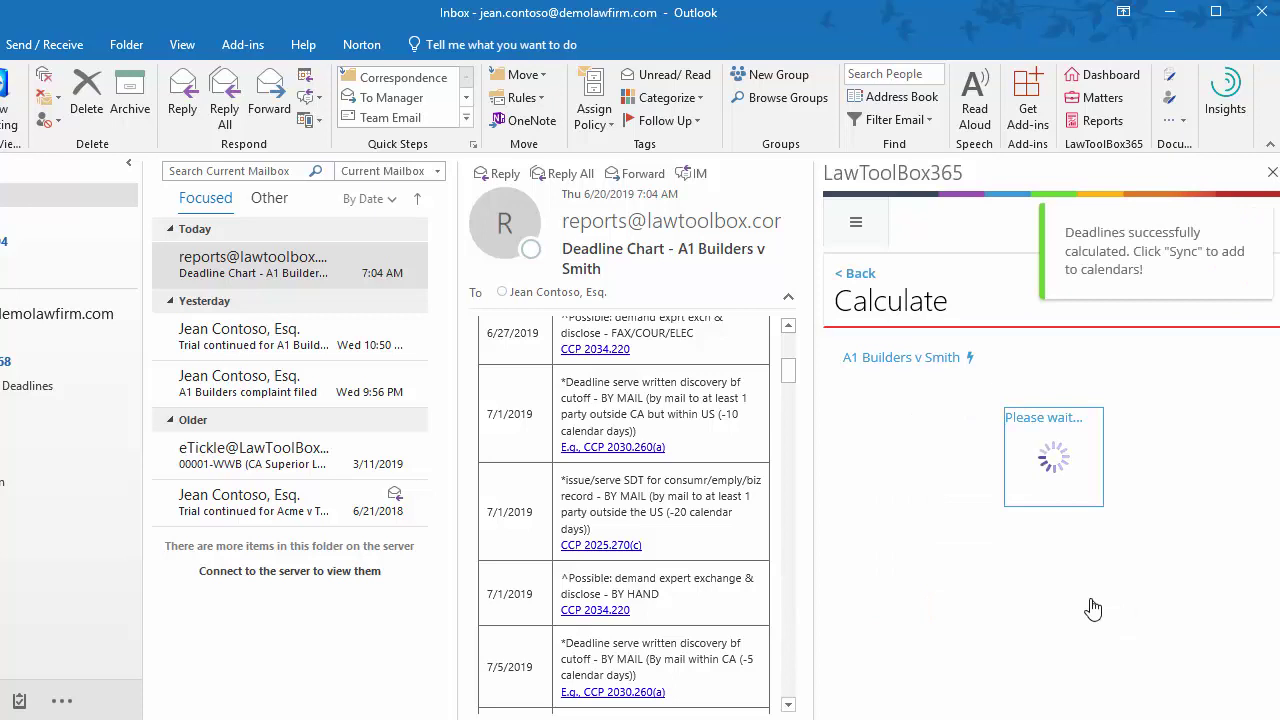
pyautogui.click(899, 452)
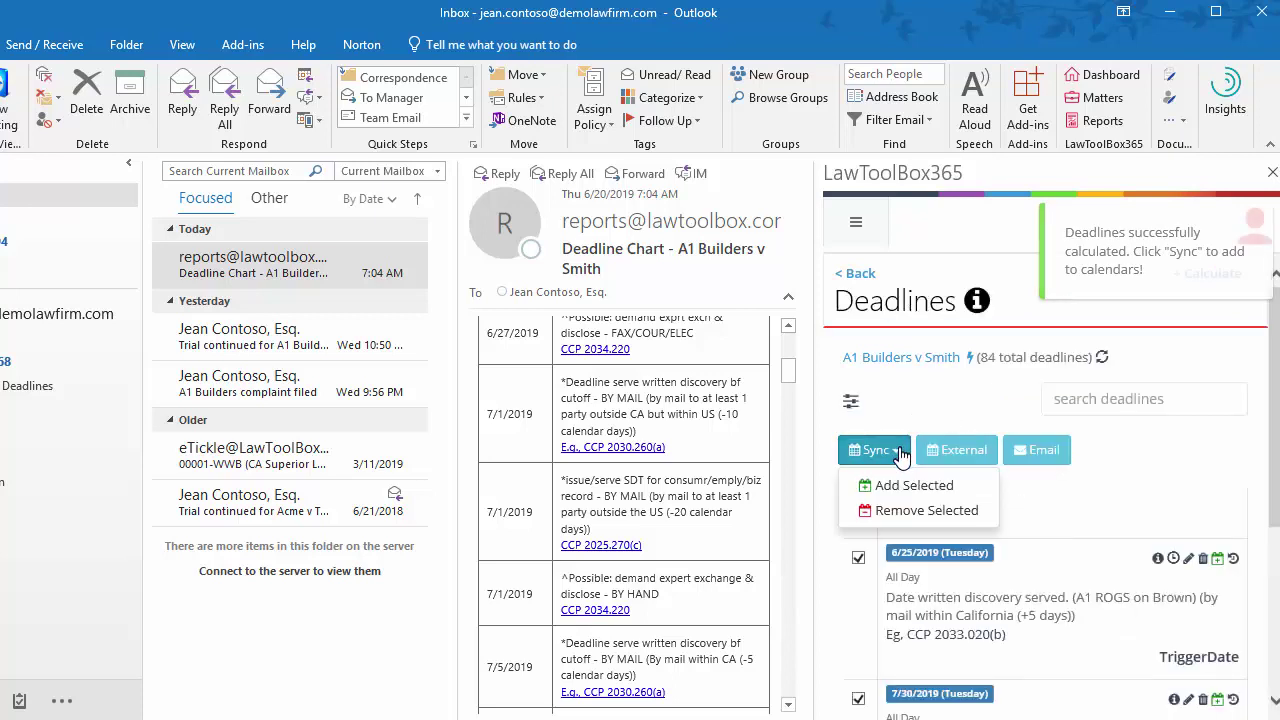
pyautogui.click(895, 486)
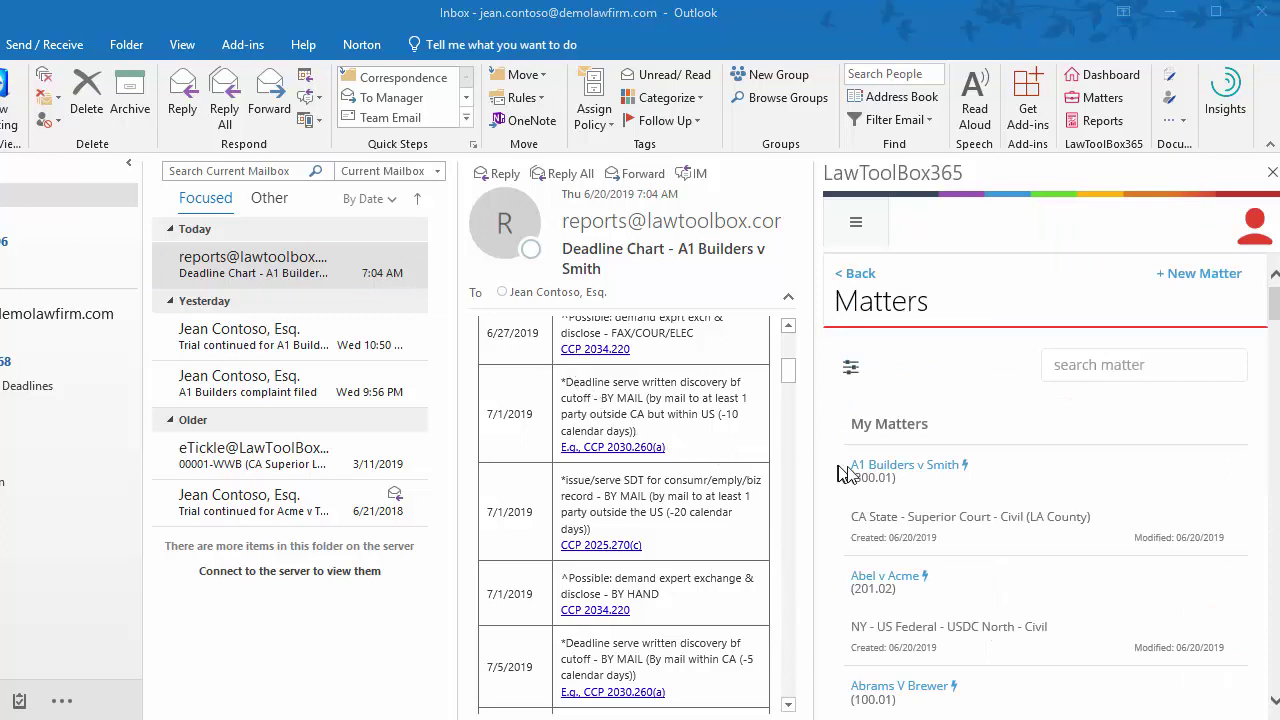
# For A1 Builders v Smith, start a calculation triggered by 'Date response to discovery served' on June 25, 2019
pyautogui.click(889, 468)
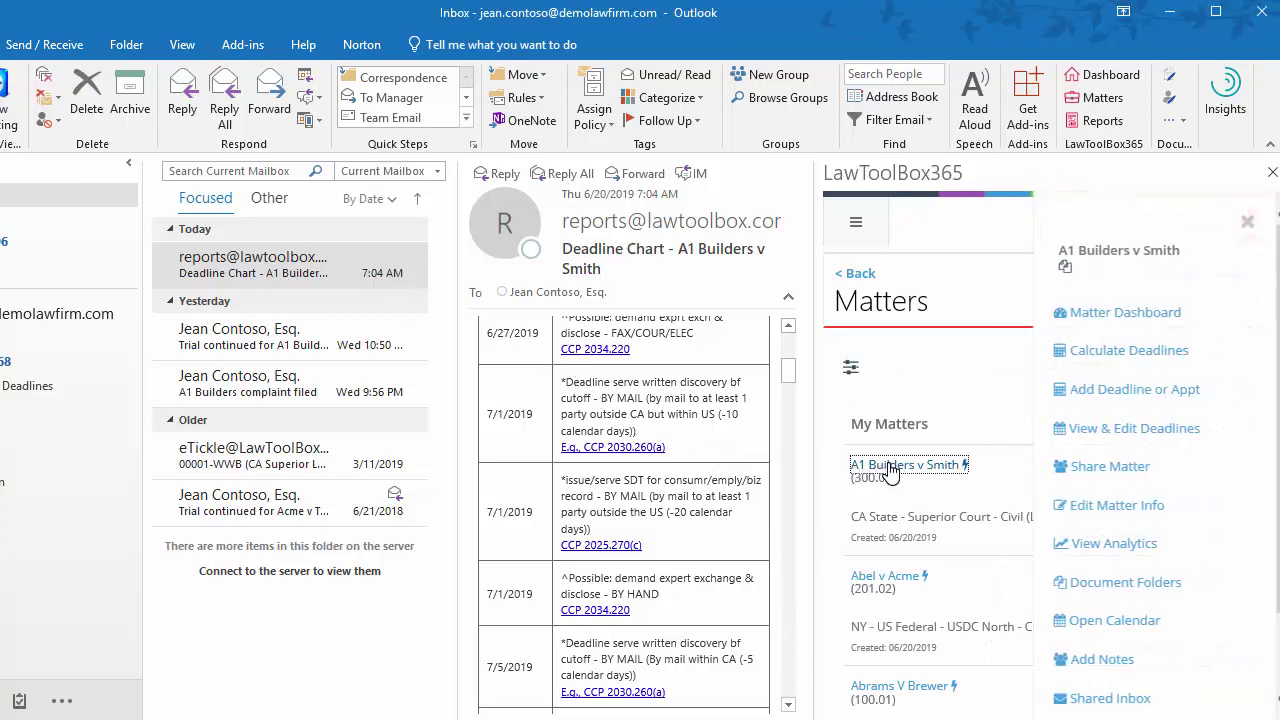
pyautogui.click(1125, 352)
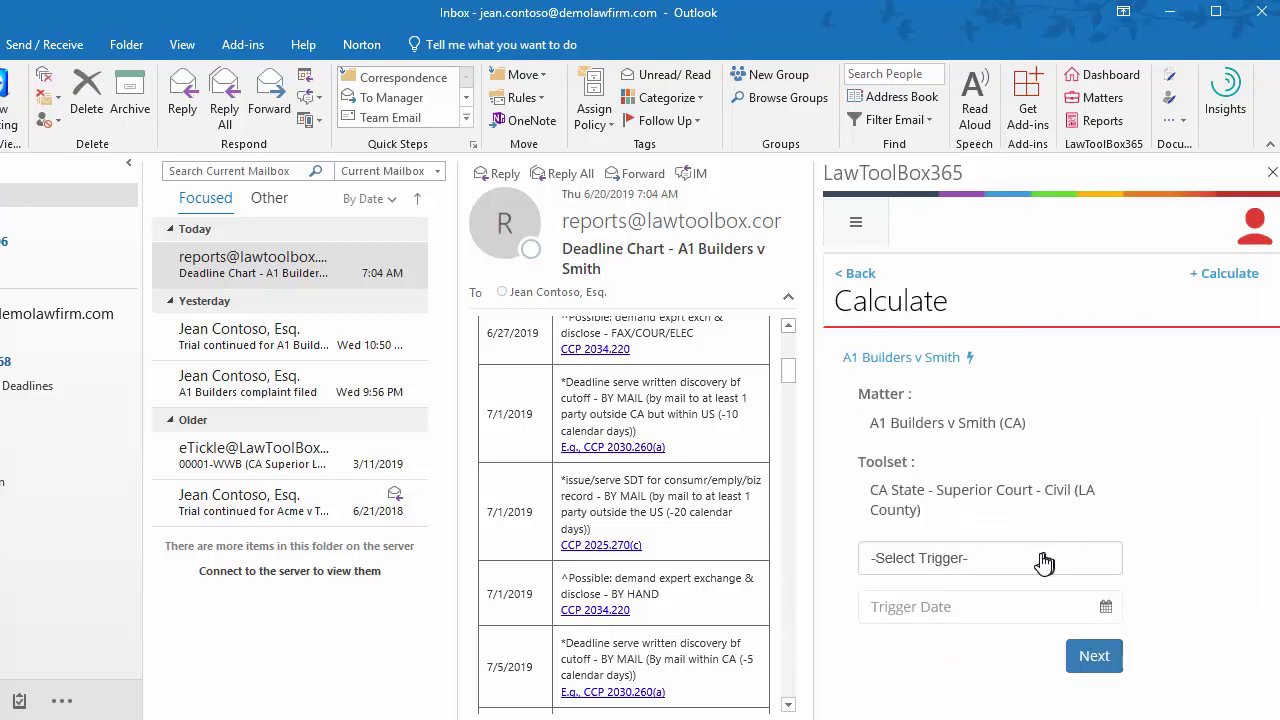
pyautogui.click(1043, 563)
pyautogui.write('disc')
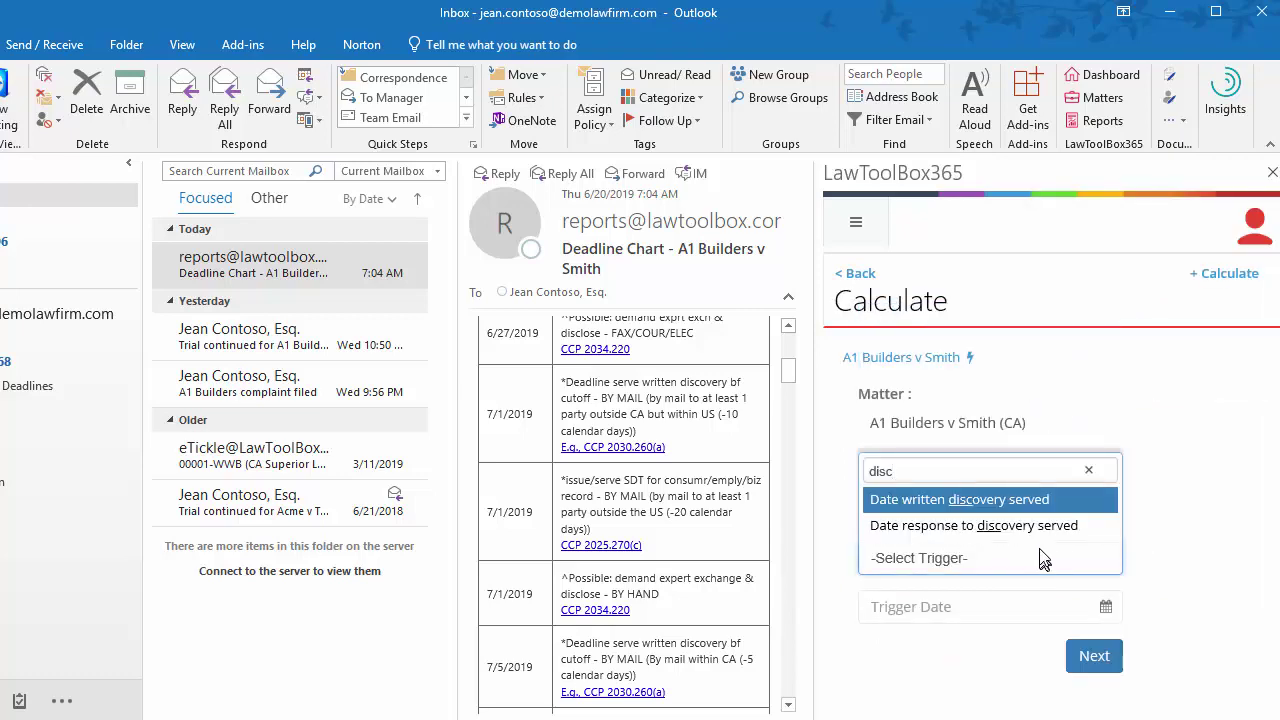
pyautogui.click(1040, 526)
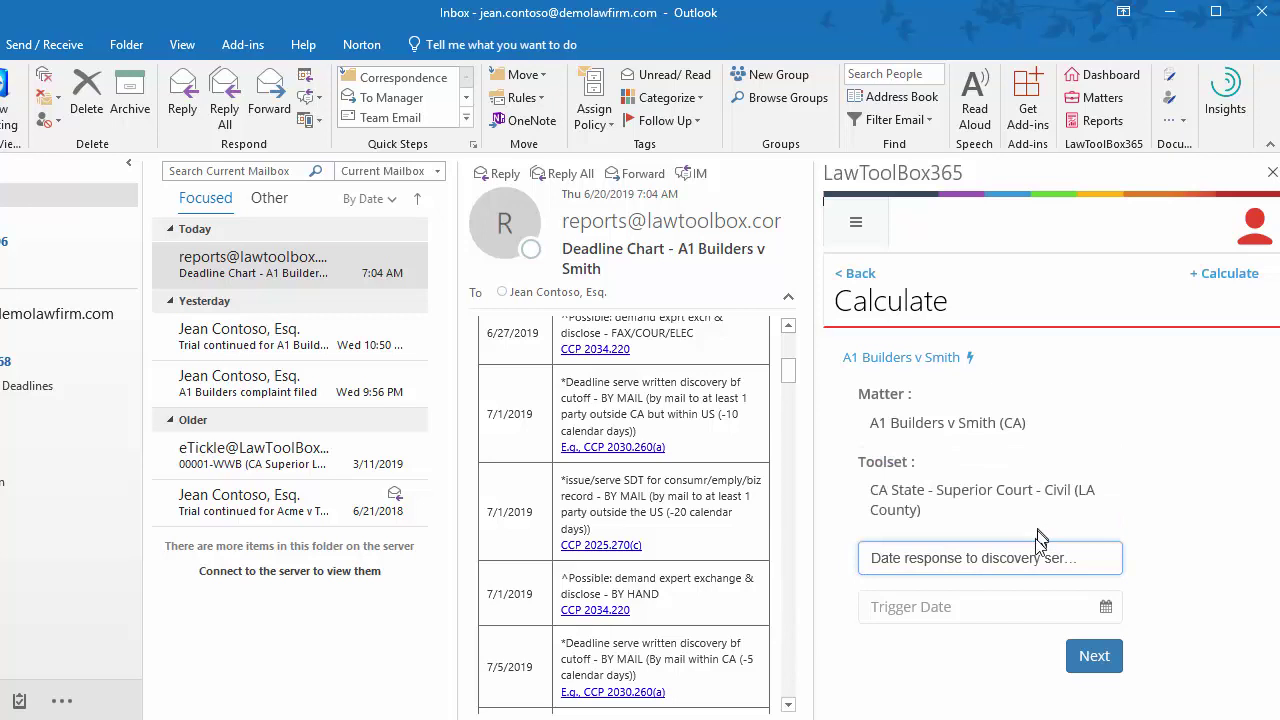
pyautogui.click(1013, 605)
pyautogui.click(949, 546)
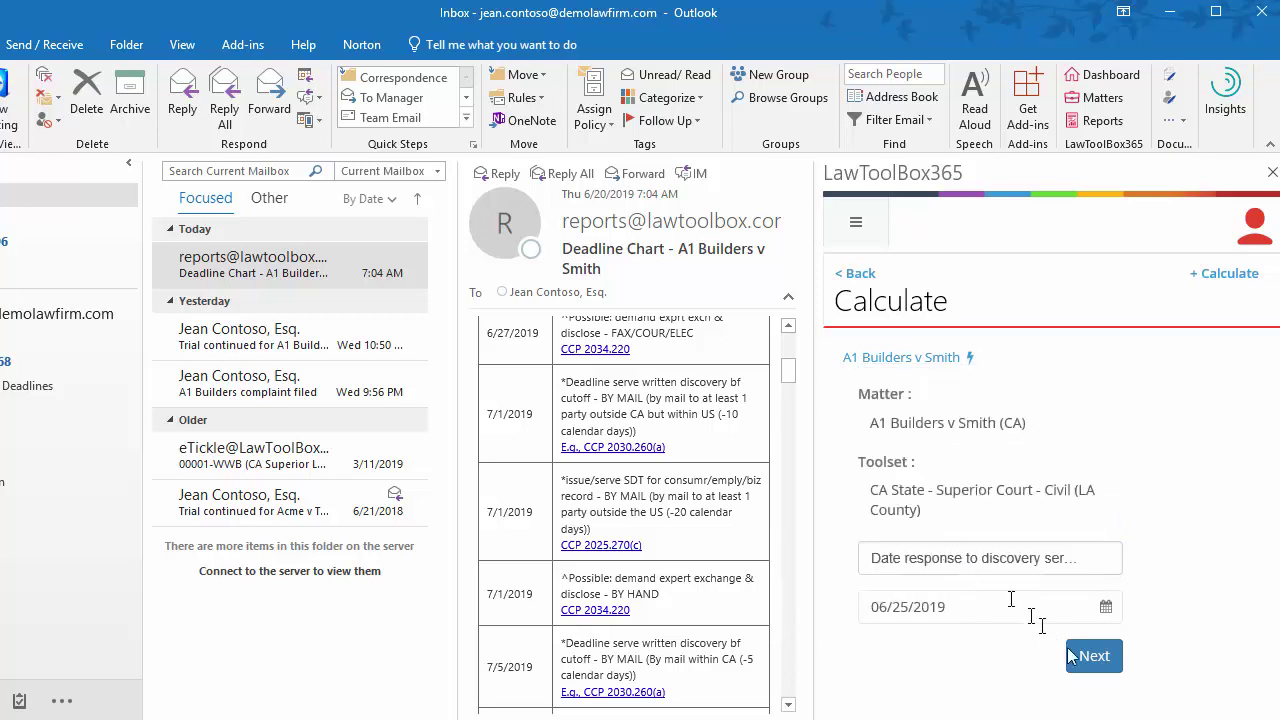
pyautogui.click(1093, 660)
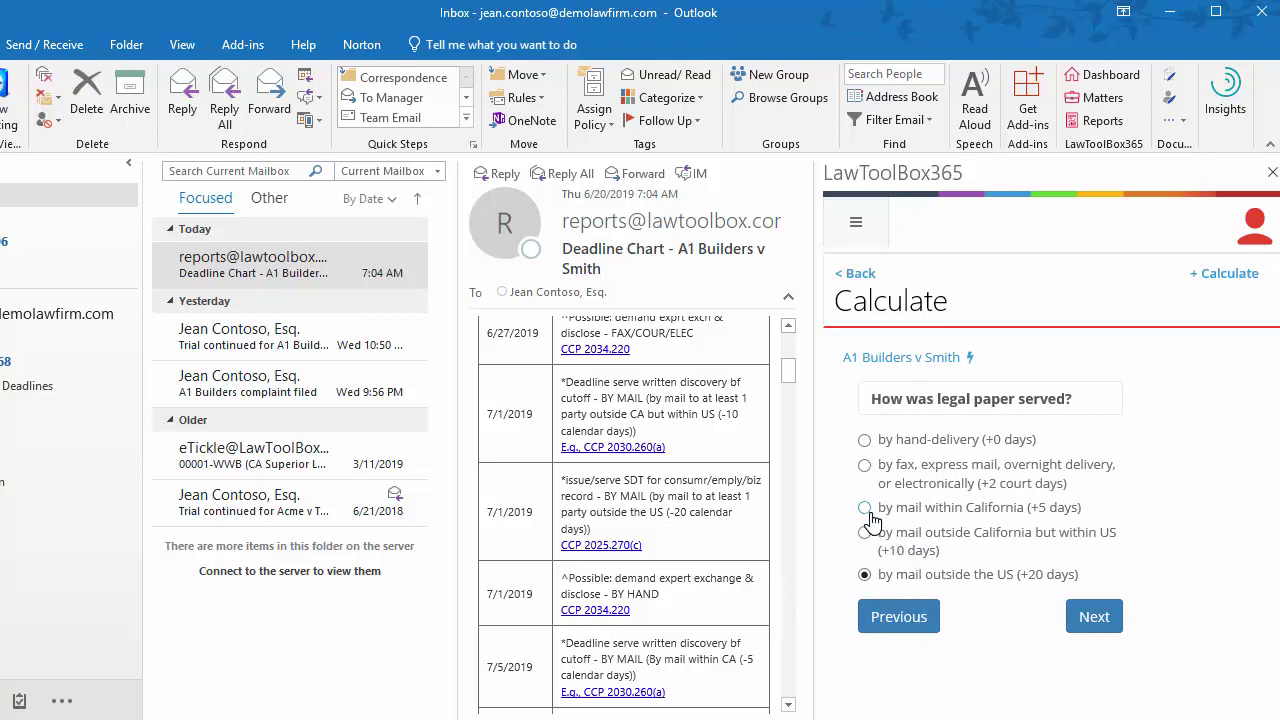
# Keep mail within California, reuse the 'A1 ROGS on Smith' description, calculate, and sync to the calendar
pyautogui.click(1091, 617)
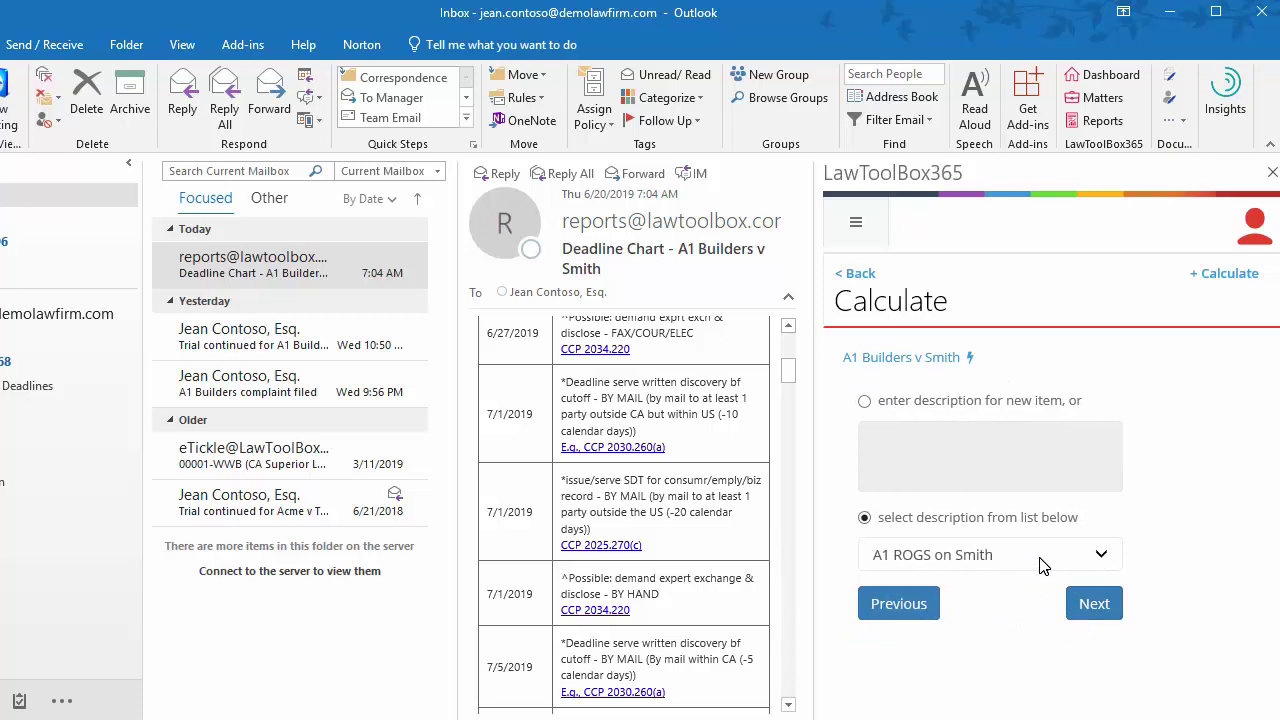
pyautogui.click(1100, 555)
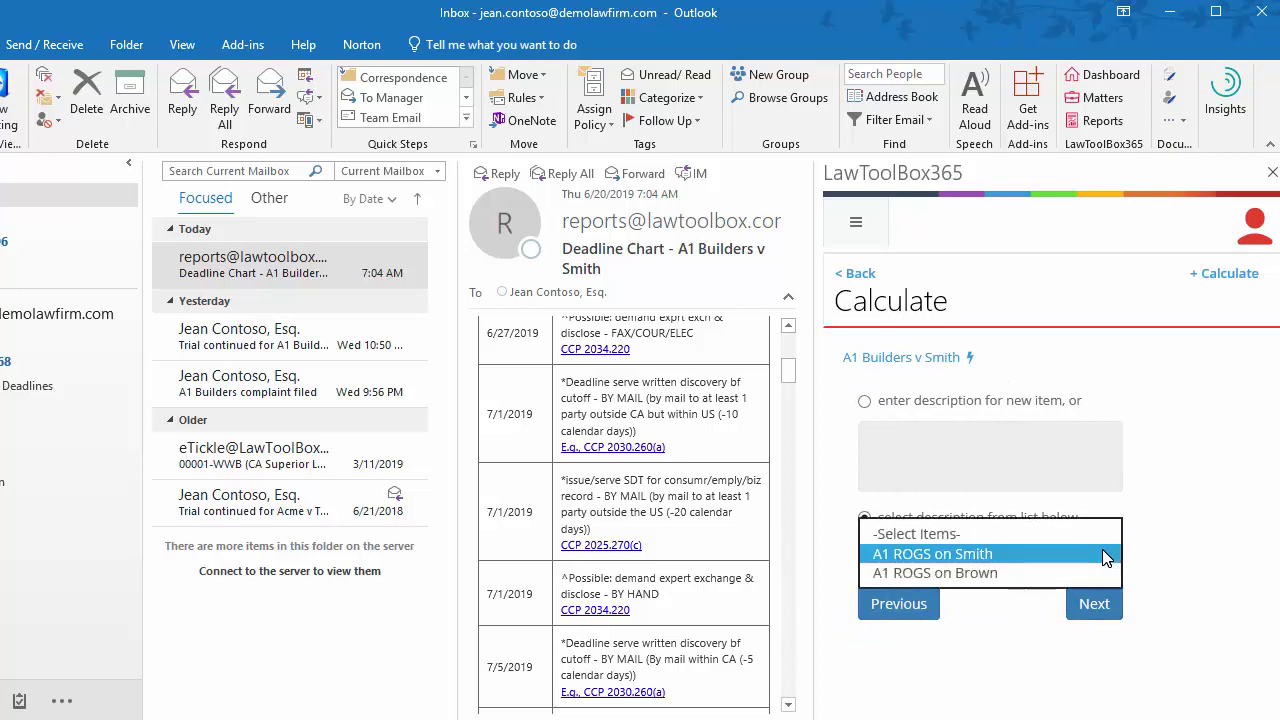
pyautogui.click(975, 555)
pyautogui.click(1095, 607)
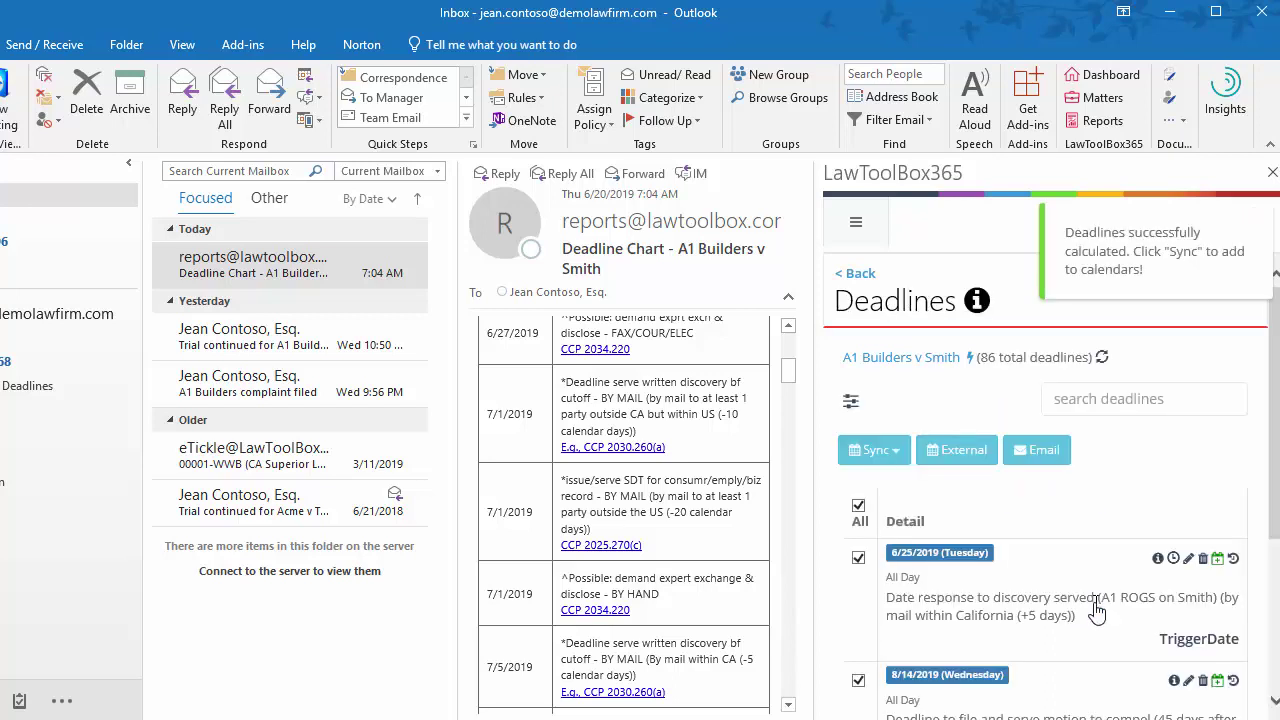
pyautogui.click(903, 452)
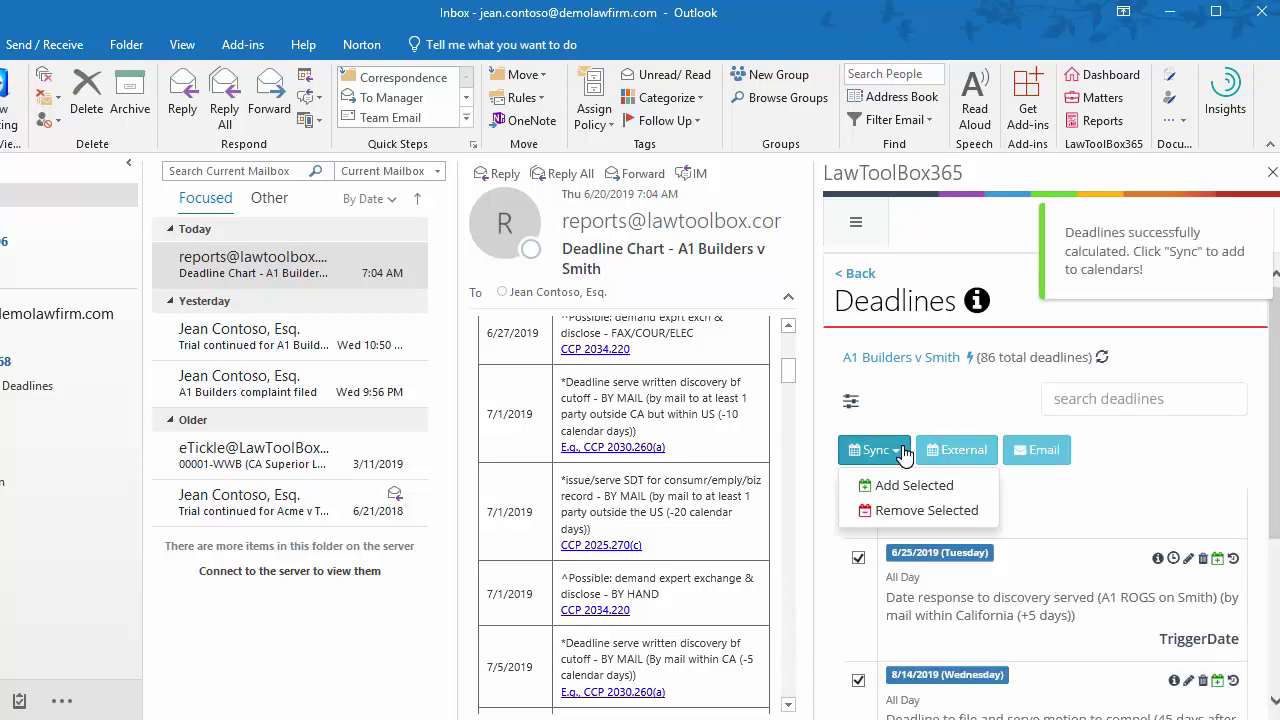
pyautogui.click(903, 487)
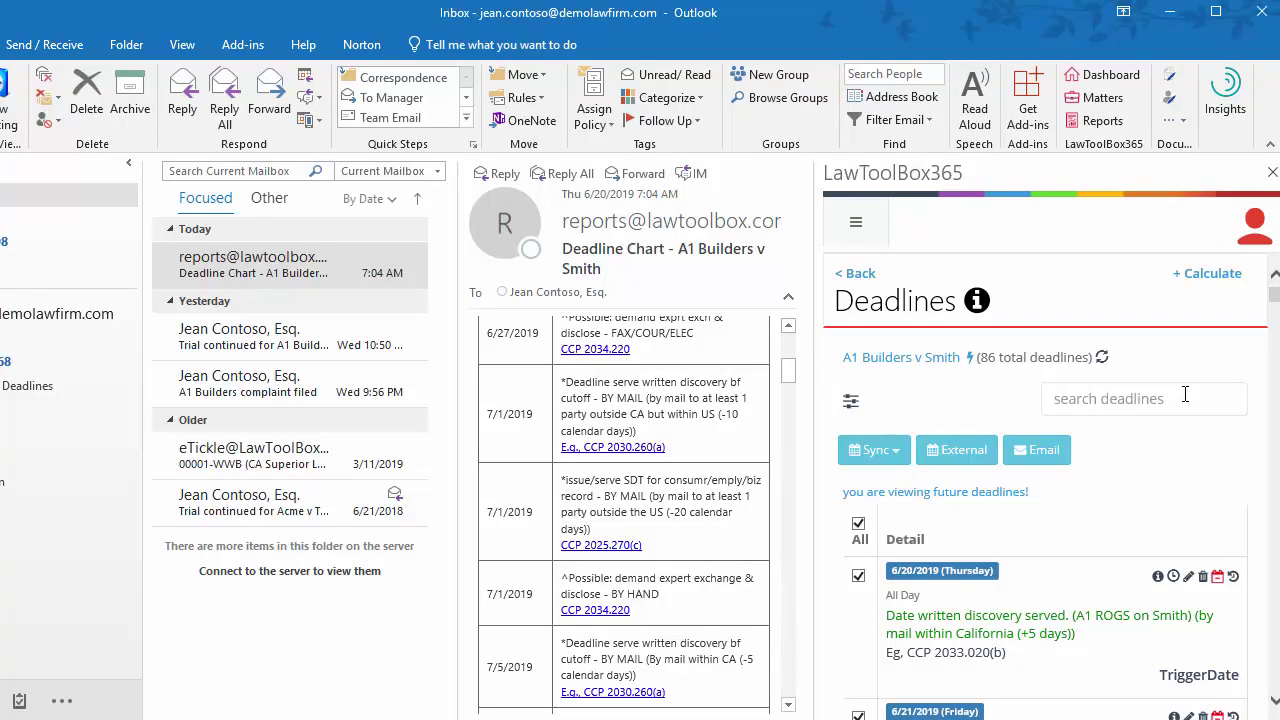
# Search the deadlines for 'brown' and delete the A1 ROGS on Brown trigger date with its dependents
pyautogui.click(1185, 394)
pyautogui.write('brown')
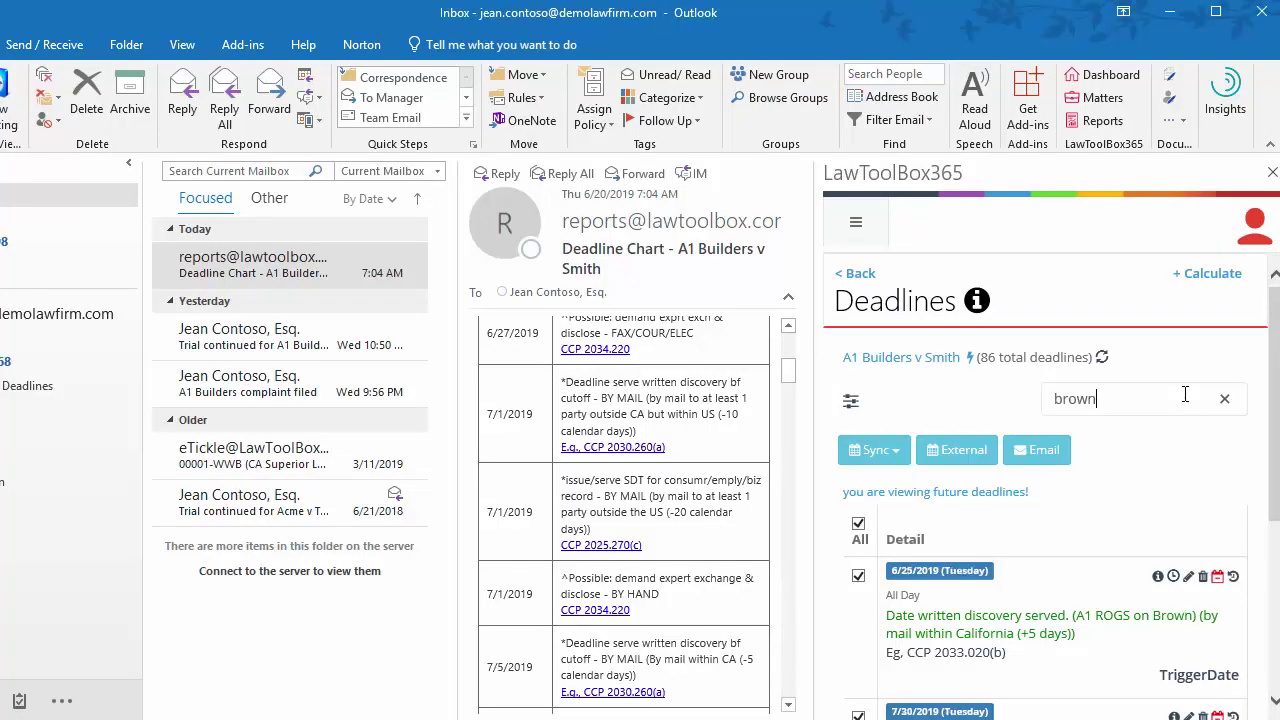
pyautogui.scroll(-3, 1268, 340)
pyautogui.scroll(1, 1045, 450)
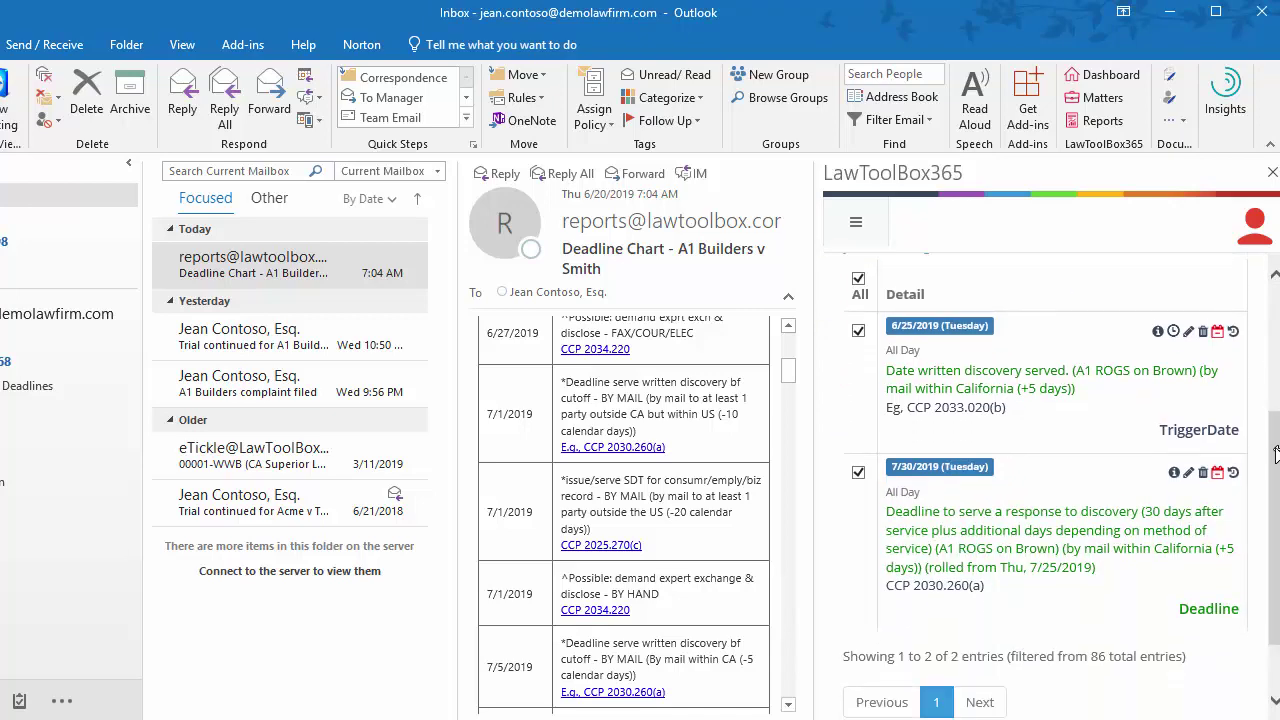
pyautogui.click(1203, 331)
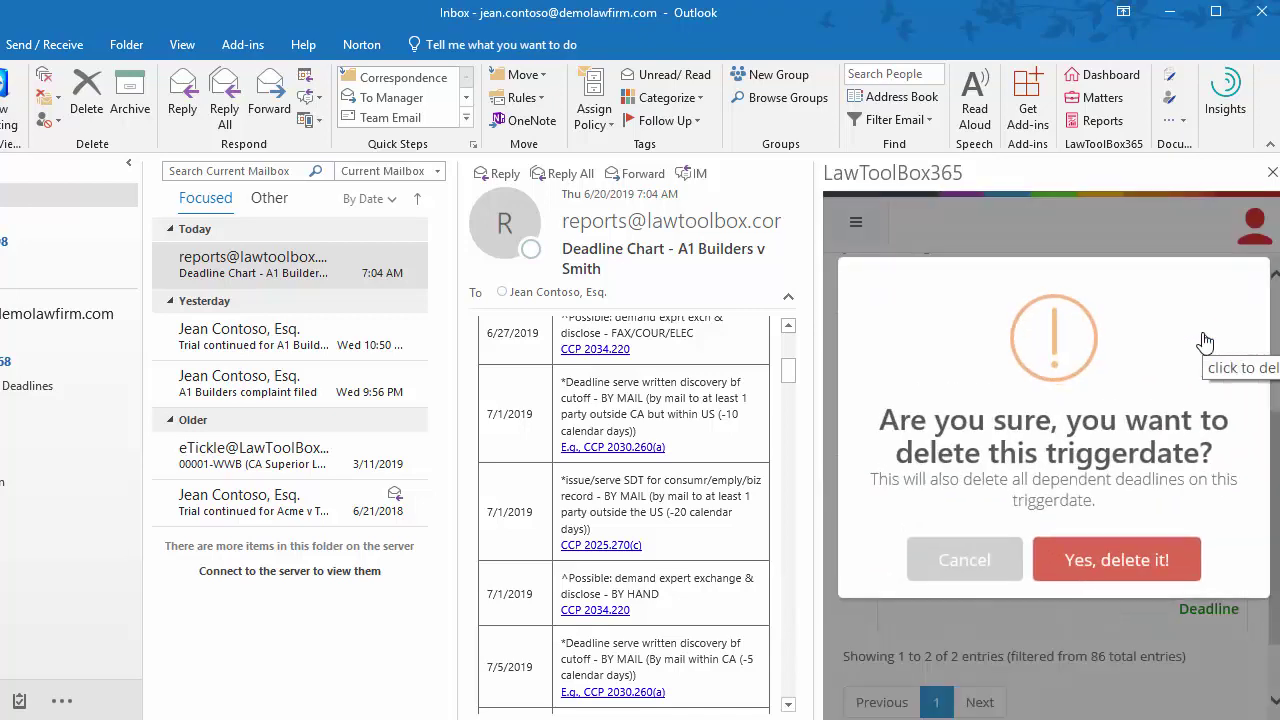
pyautogui.click(1128, 568)
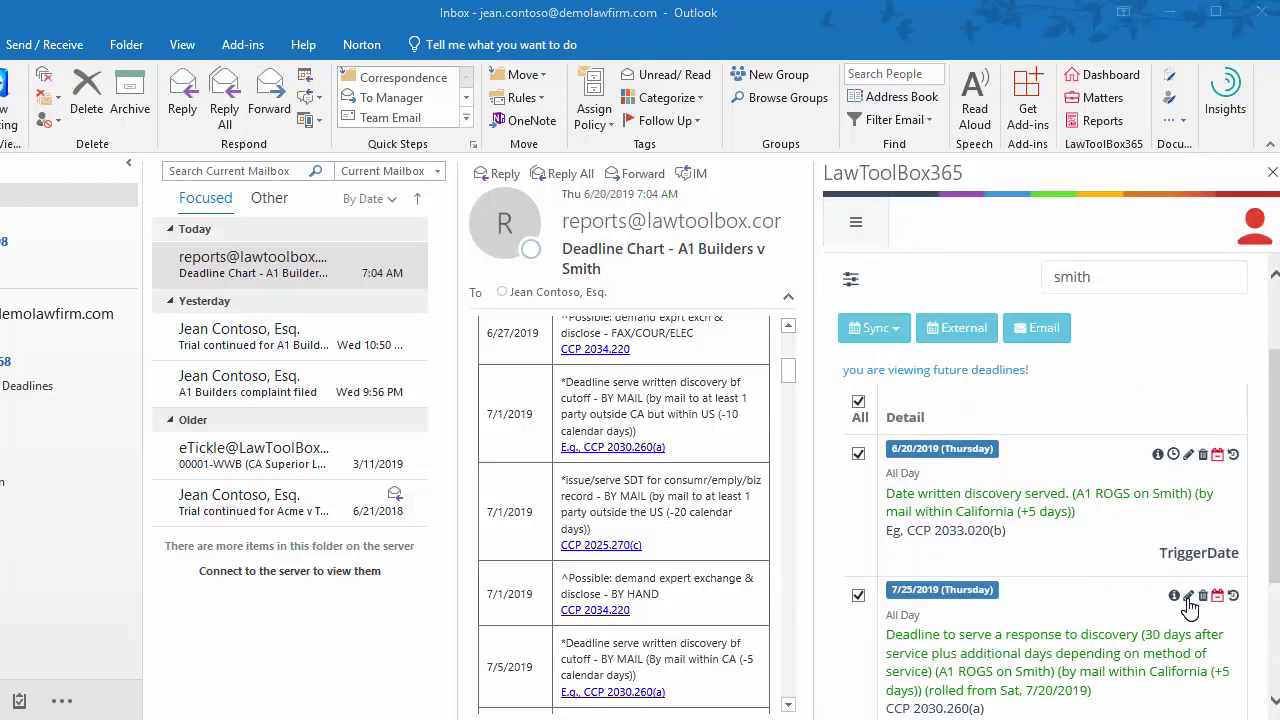
# Change the 7/25/2019 deadline to August 5, 2019 with the revised 8-5 order description, and save
pyautogui.click(1187, 597)
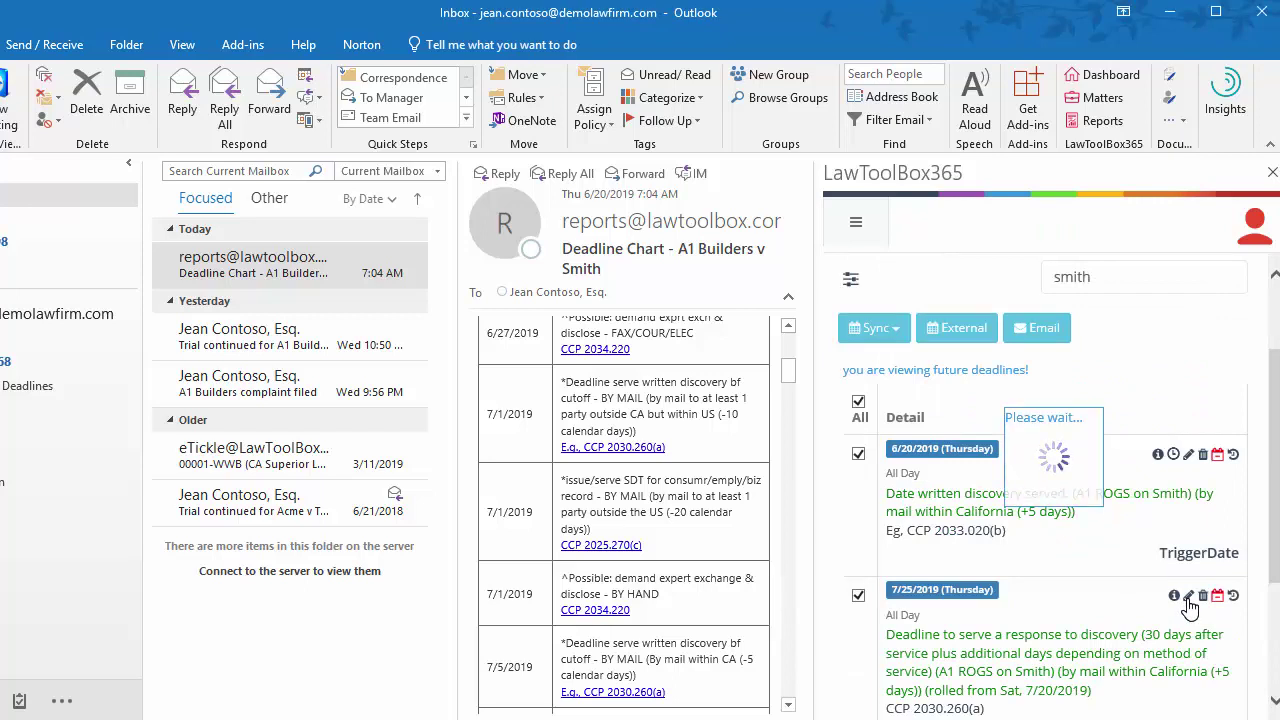
pyautogui.click(1018, 475)
pyautogui.hotkey('ctrl', 'a')
pyautogui.write('Deadline to serve a response to discovery (due 8-5 per court order dated 6-20-19) (A1 ROGS on Smith)')
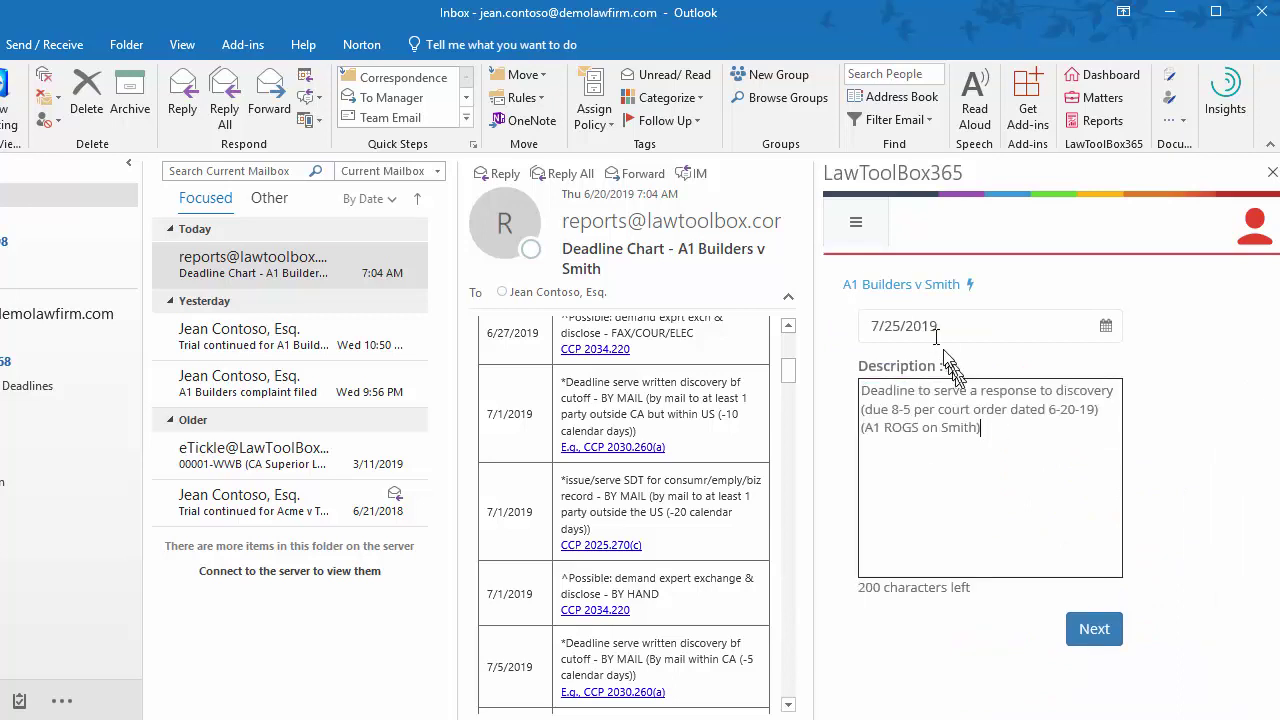
pyautogui.click(935, 335)
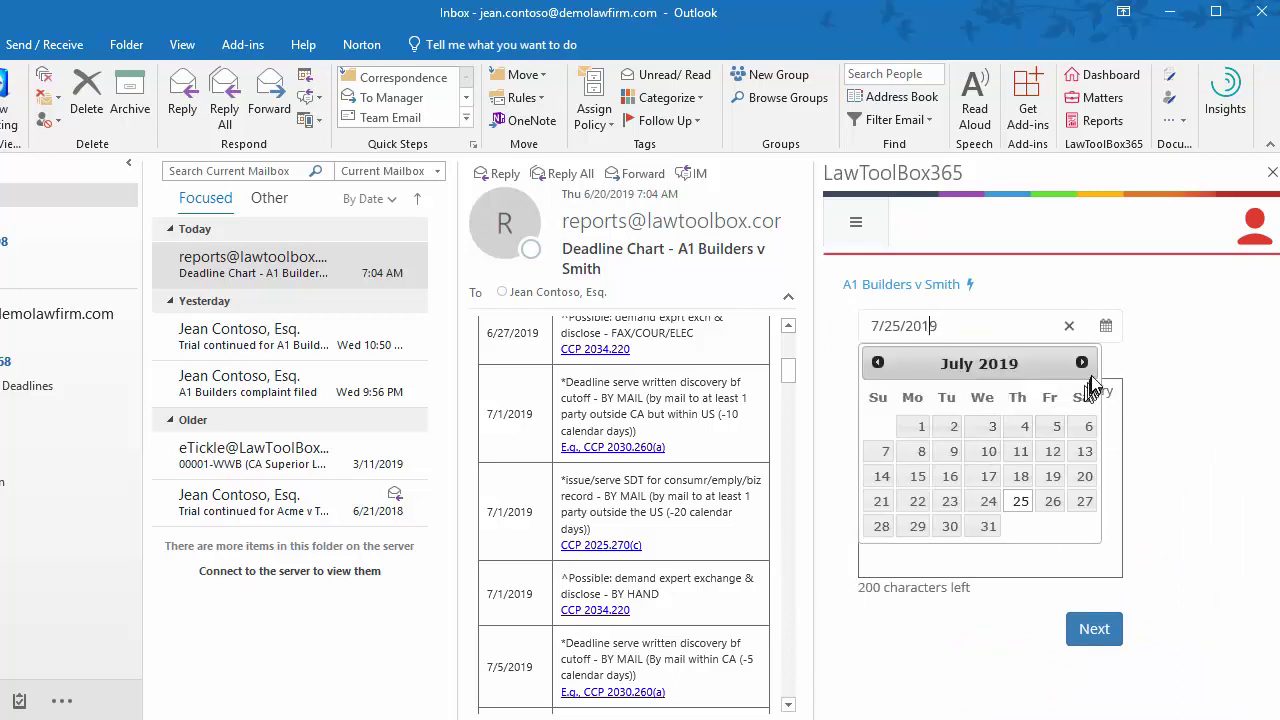
pyautogui.click(1082, 363)
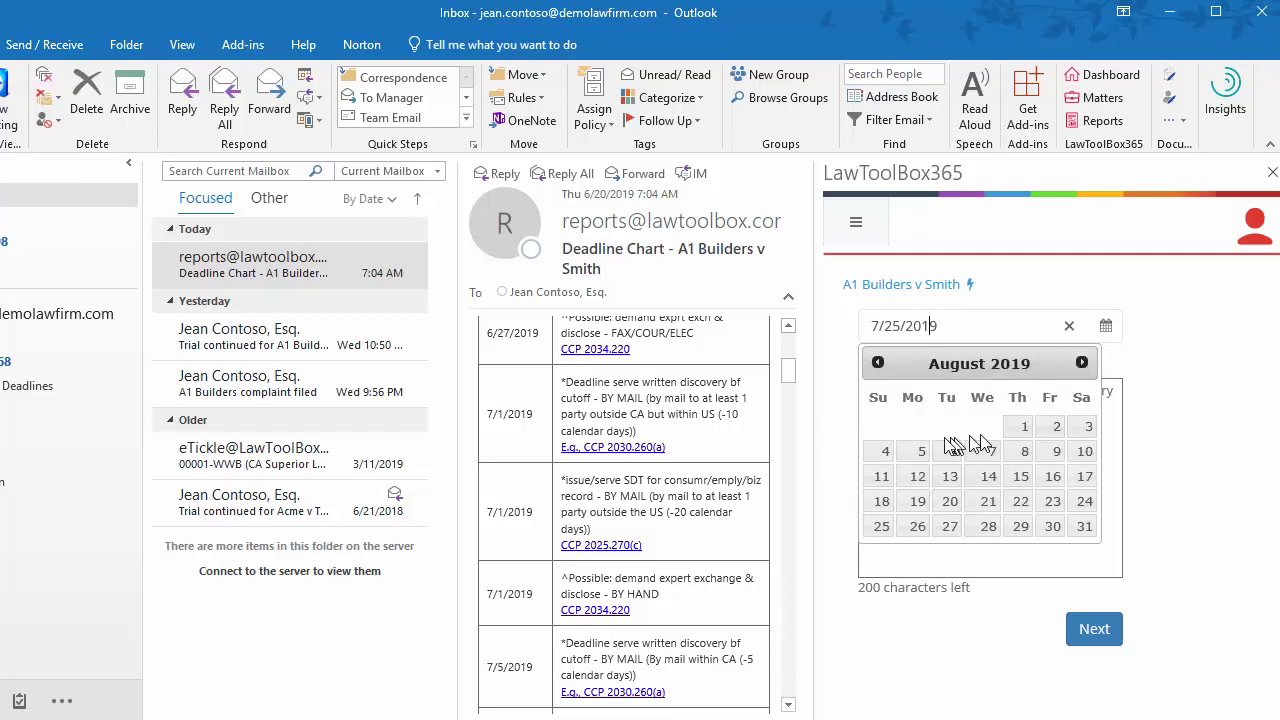
pyautogui.click(921, 452)
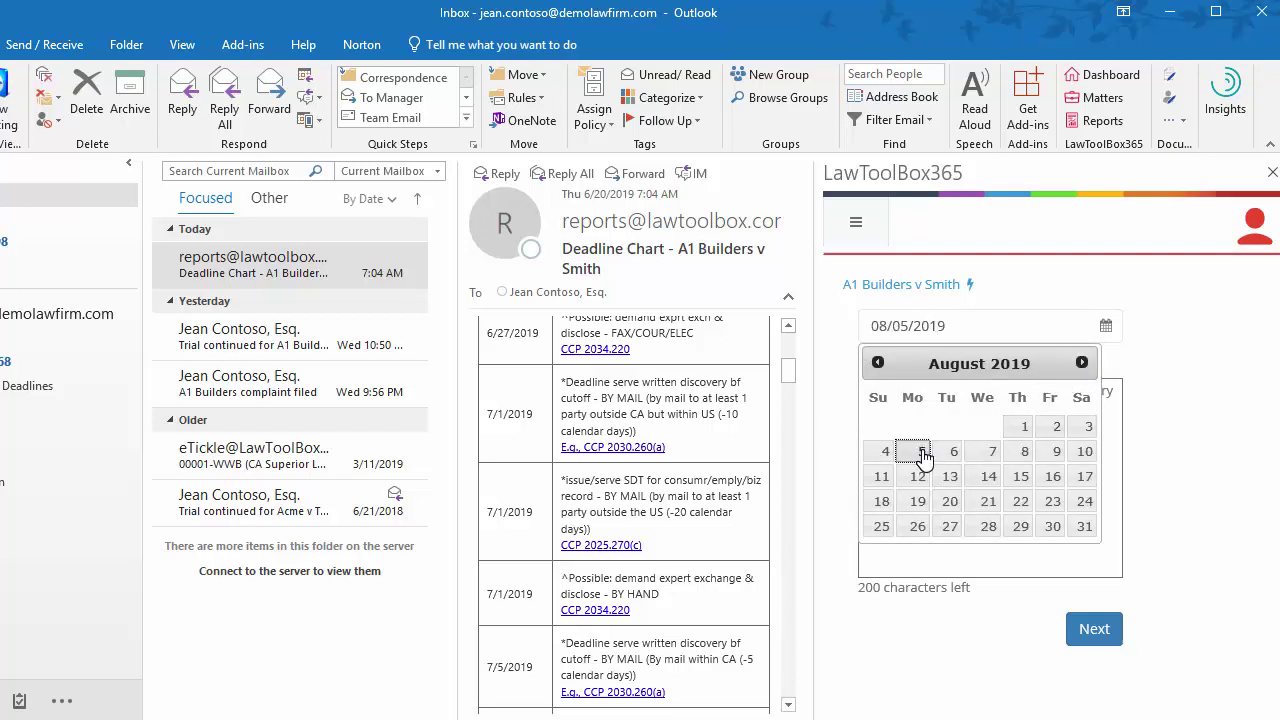
pyautogui.click(1094, 637)
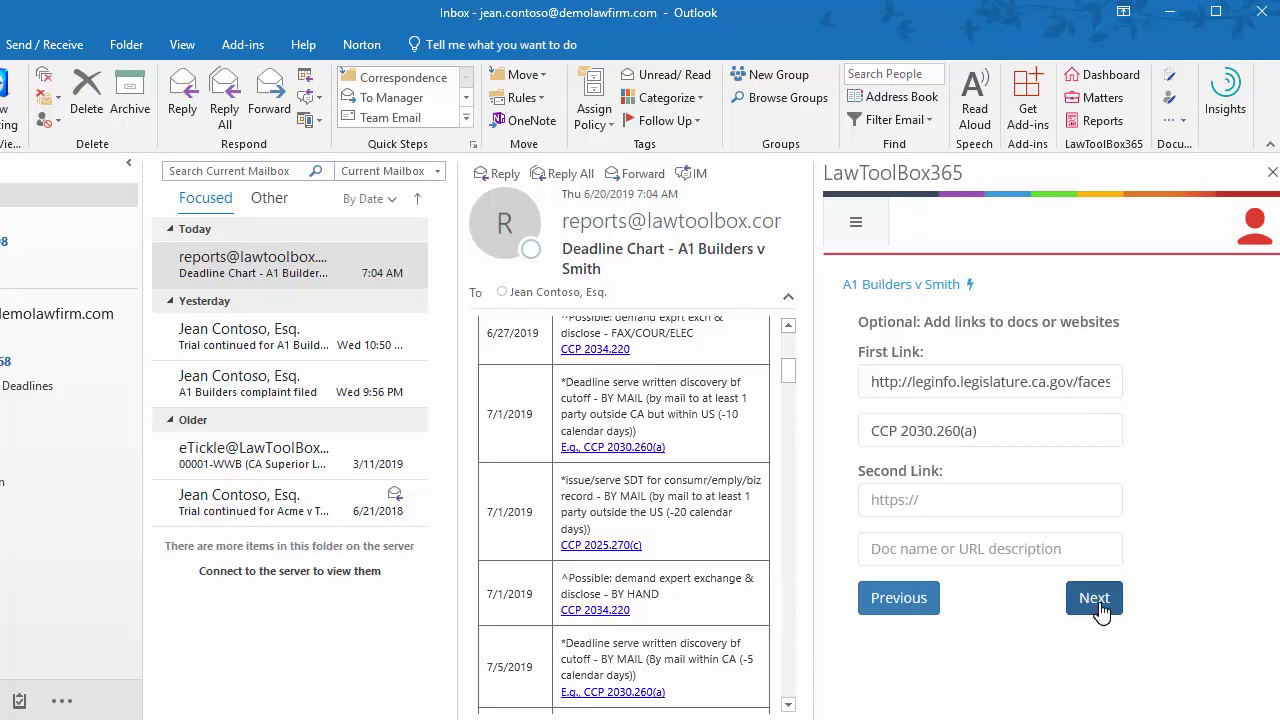
pyautogui.click(1100, 610)
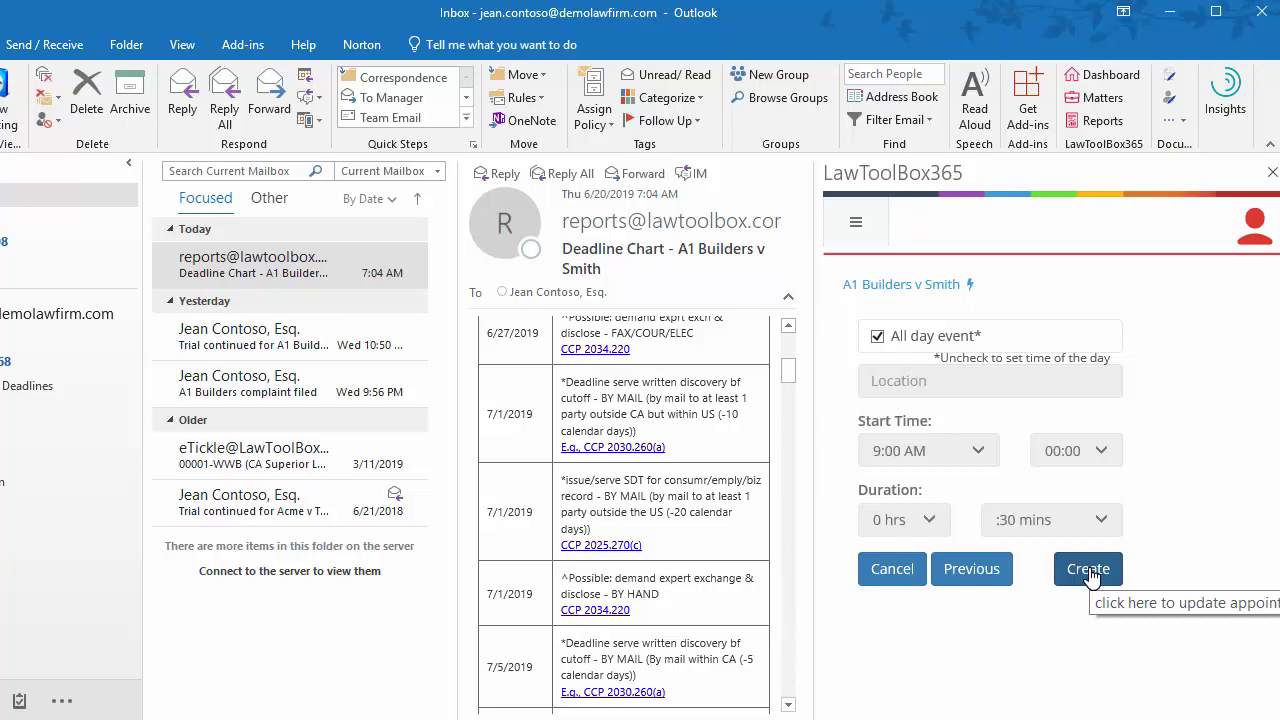
pyautogui.click(1089, 569)
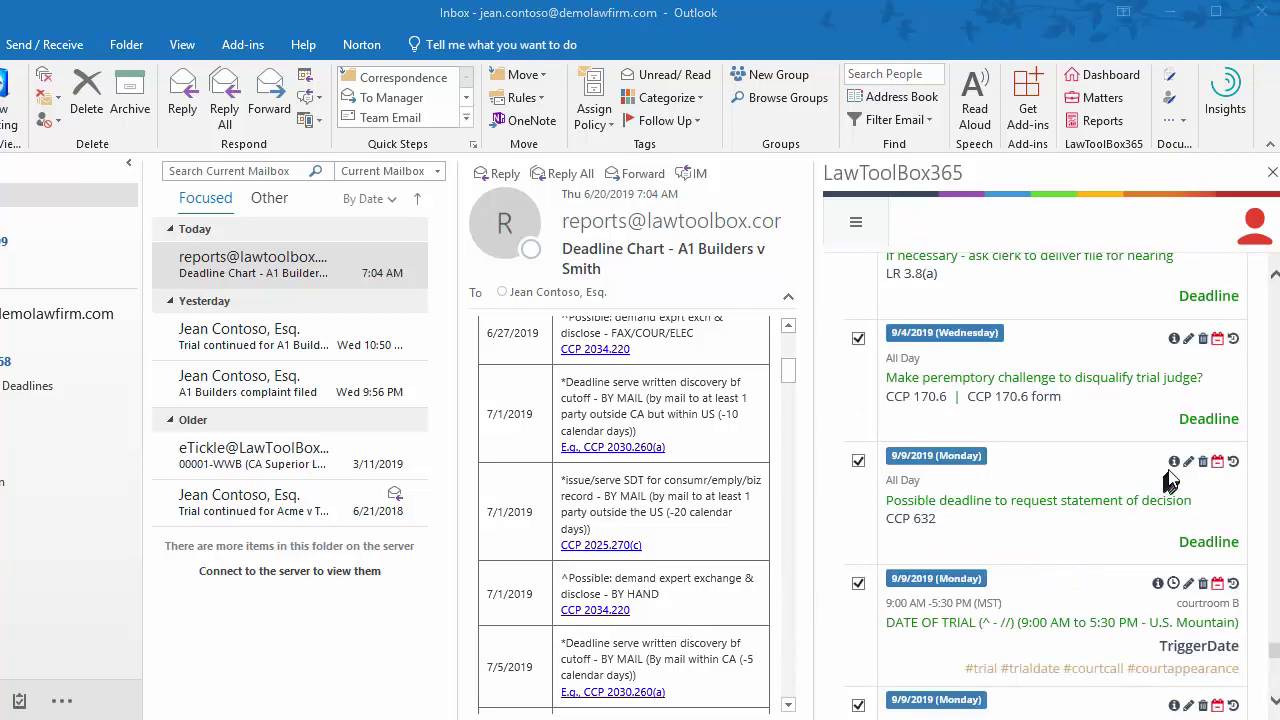
# Read the 9/9 deadline's full description, then delete the 9/4/2019 peremptory-challenge deadline
pyautogui.click(1174, 463)
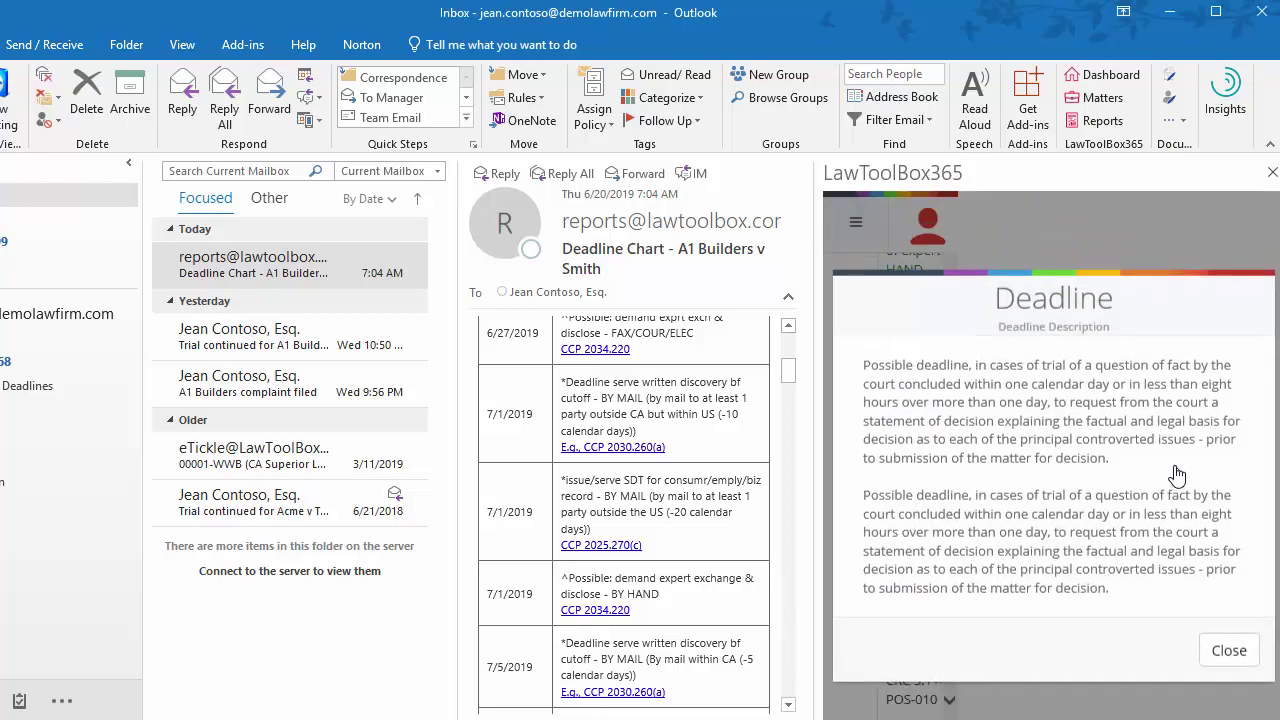
pyautogui.click(1229, 652)
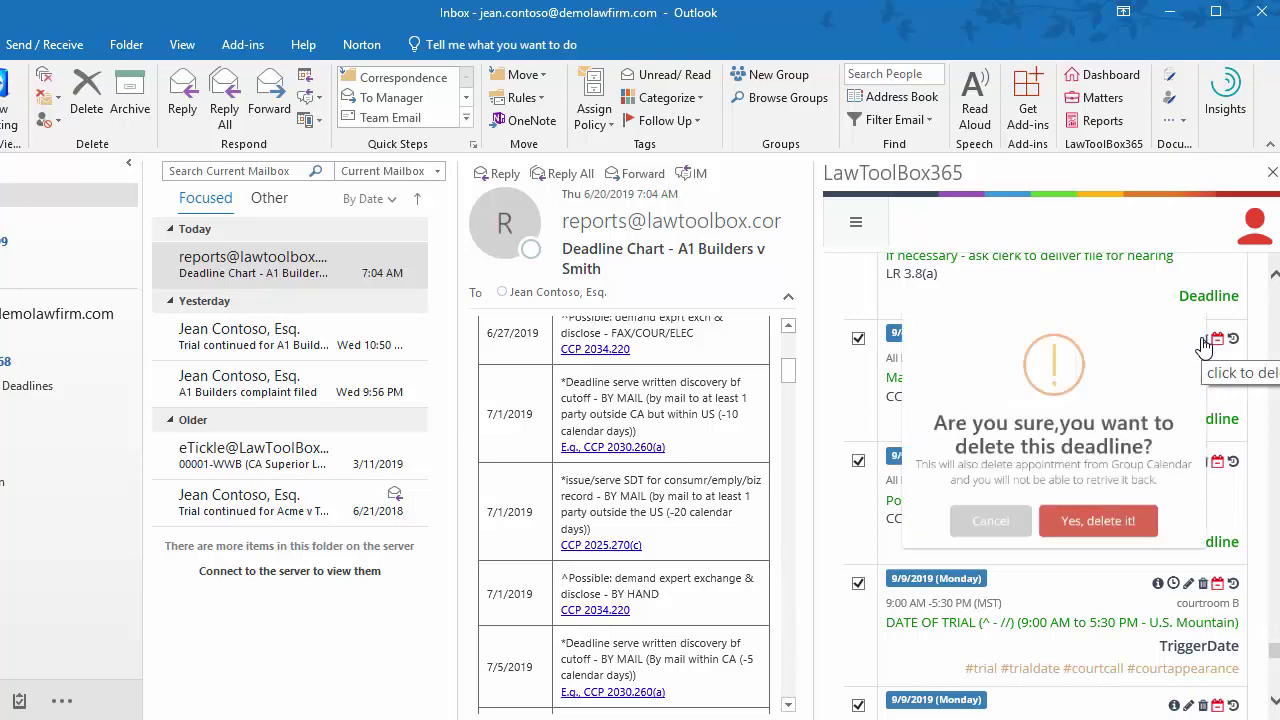
pyautogui.click(1203, 340)
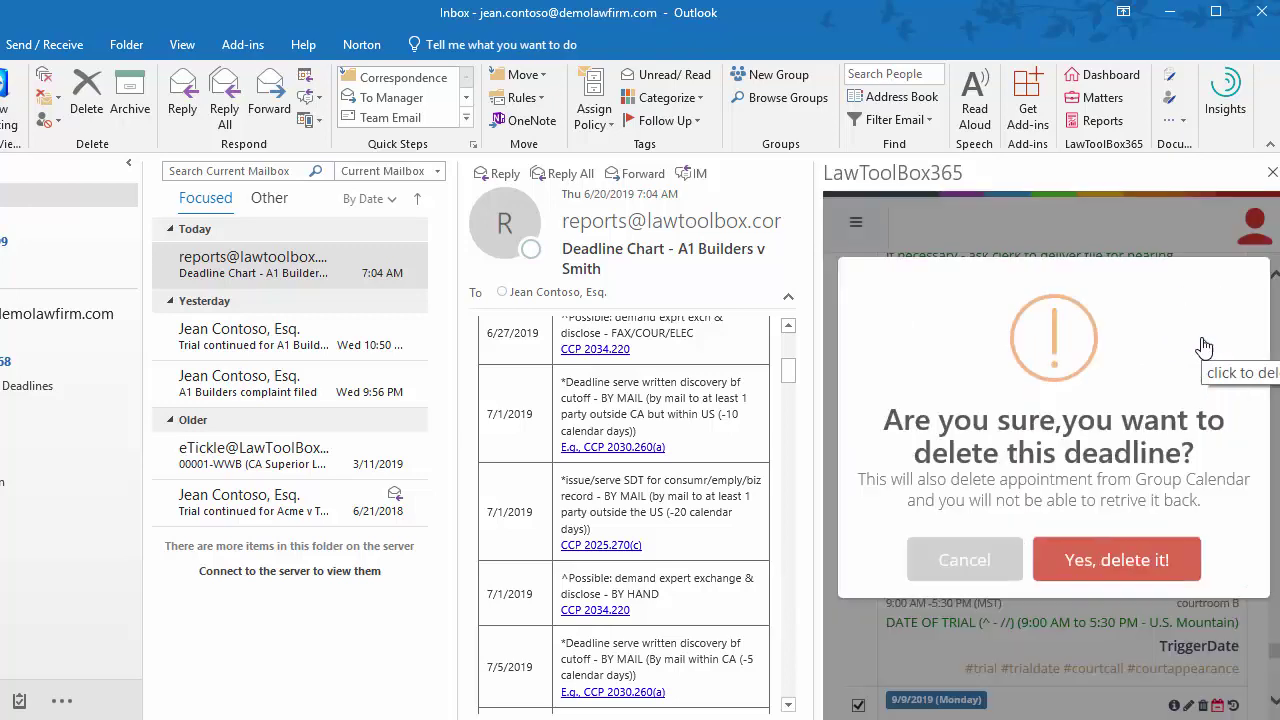
pyautogui.click(1105, 578)
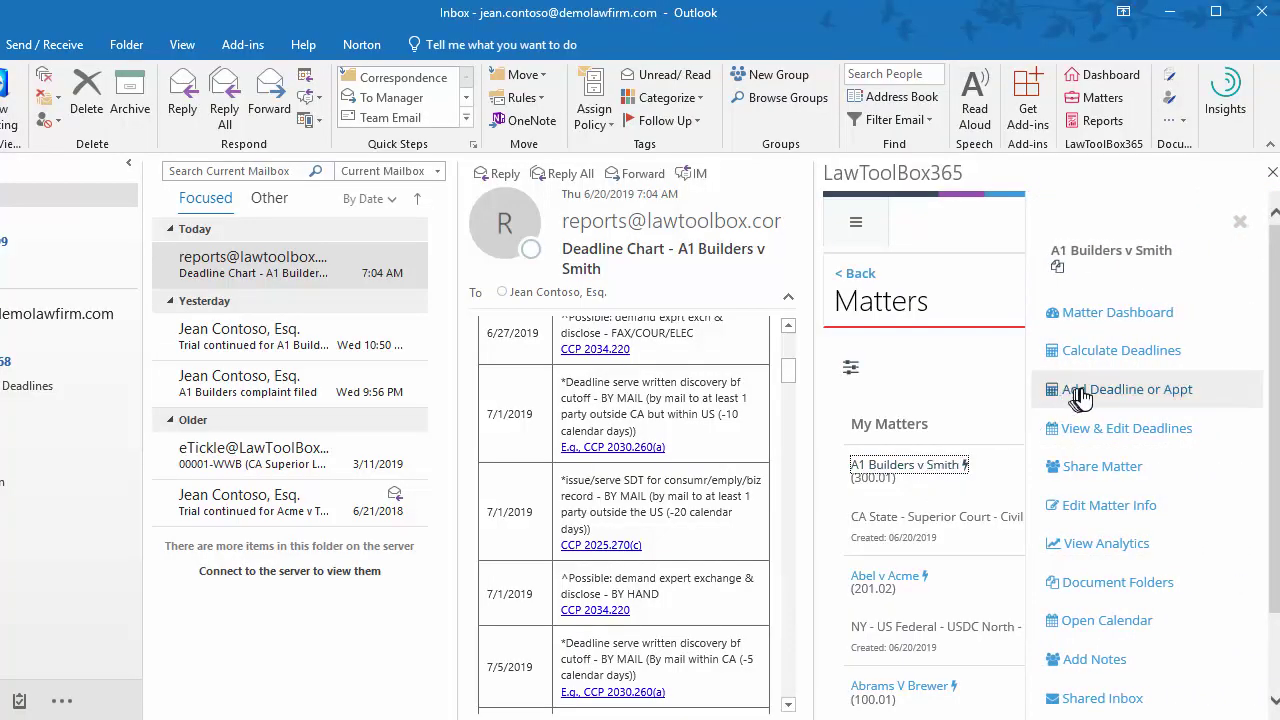
# Create an all-day June 27, 2019 deadline with the pasted proposed-court-order description
pyautogui.click(1083, 397)
pyautogui.click(1048, 394)
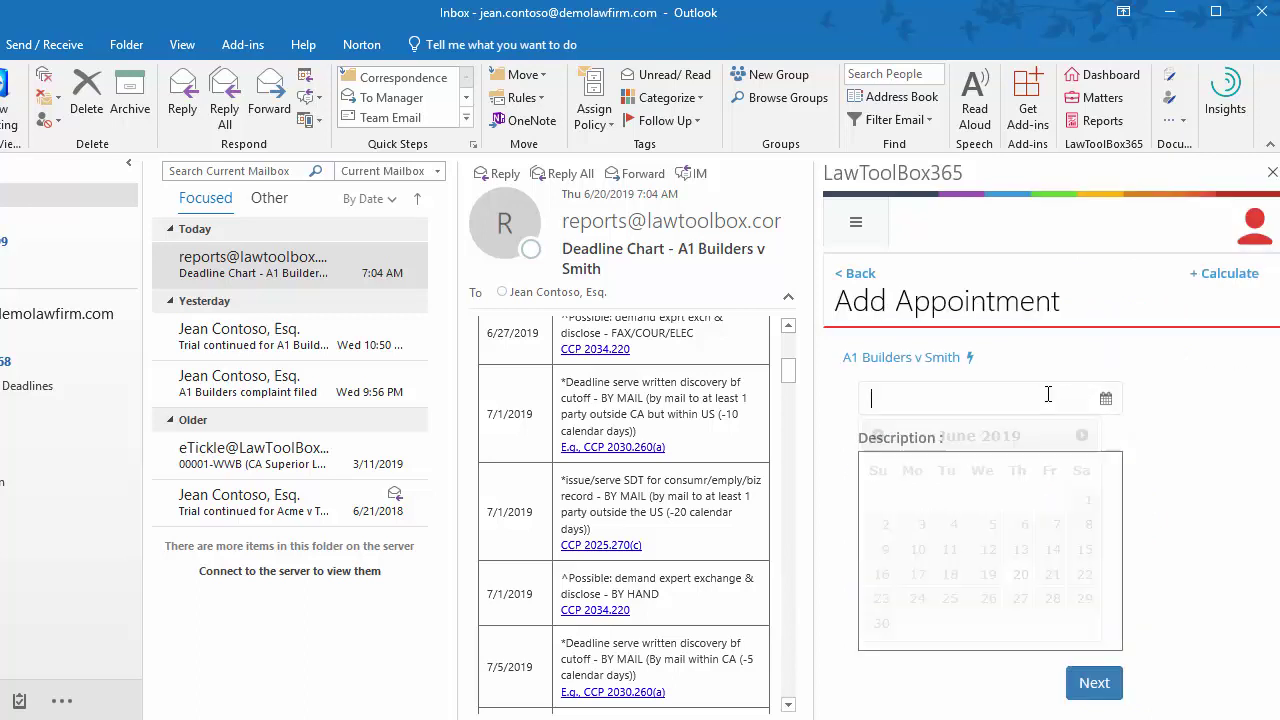
pyautogui.click(1022, 597)
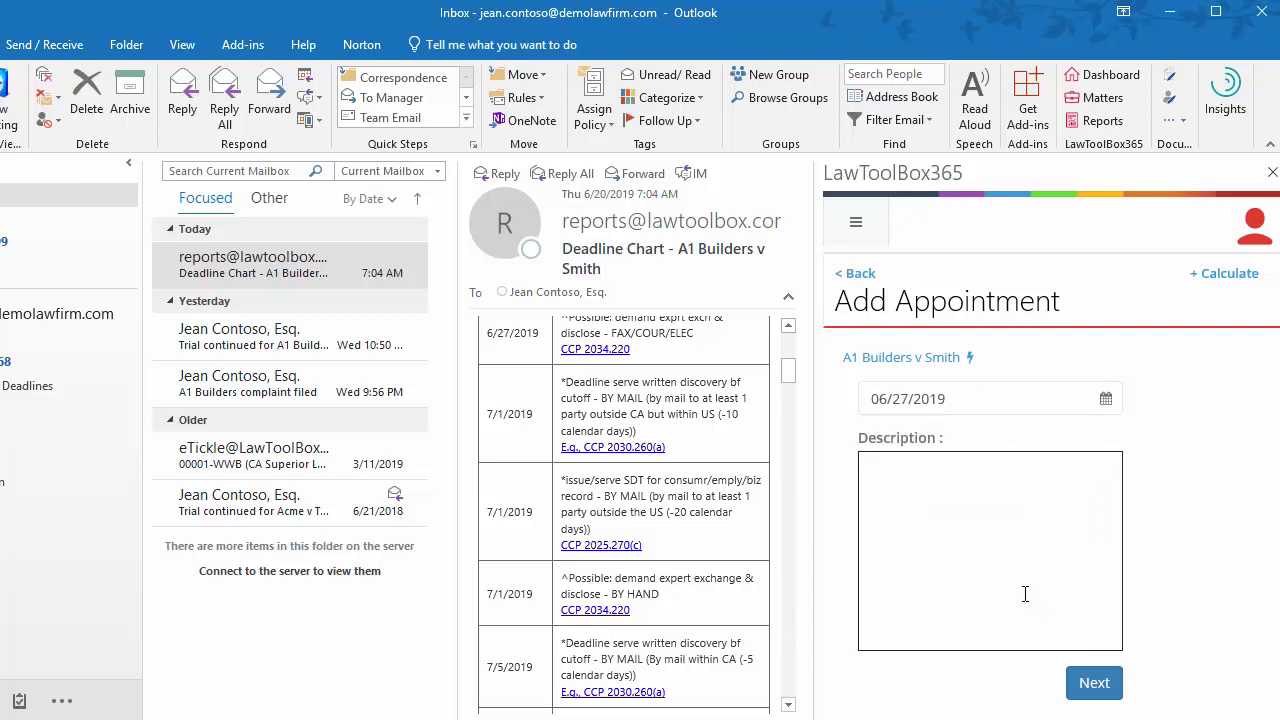
pyautogui.click(1025, 594)
pyautogui.write('Deadline to submit proposed court order - per 6-20 order')
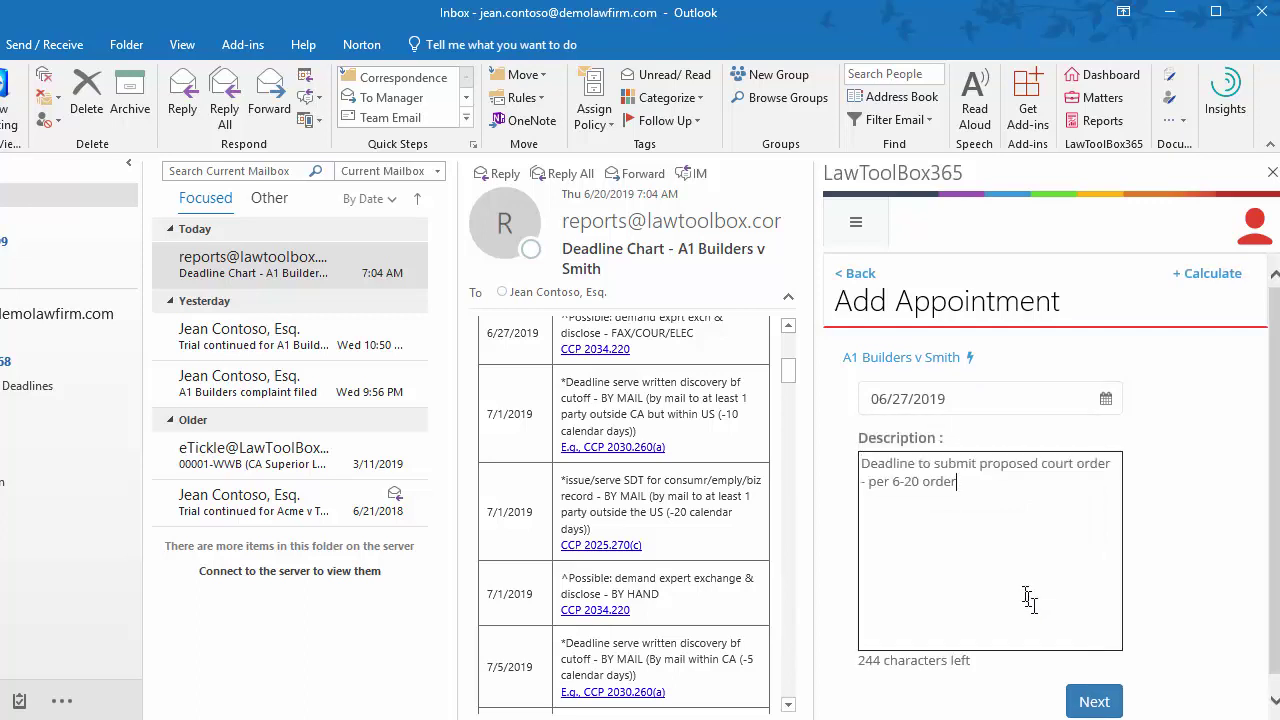
pyautogui.click(1110, 704)
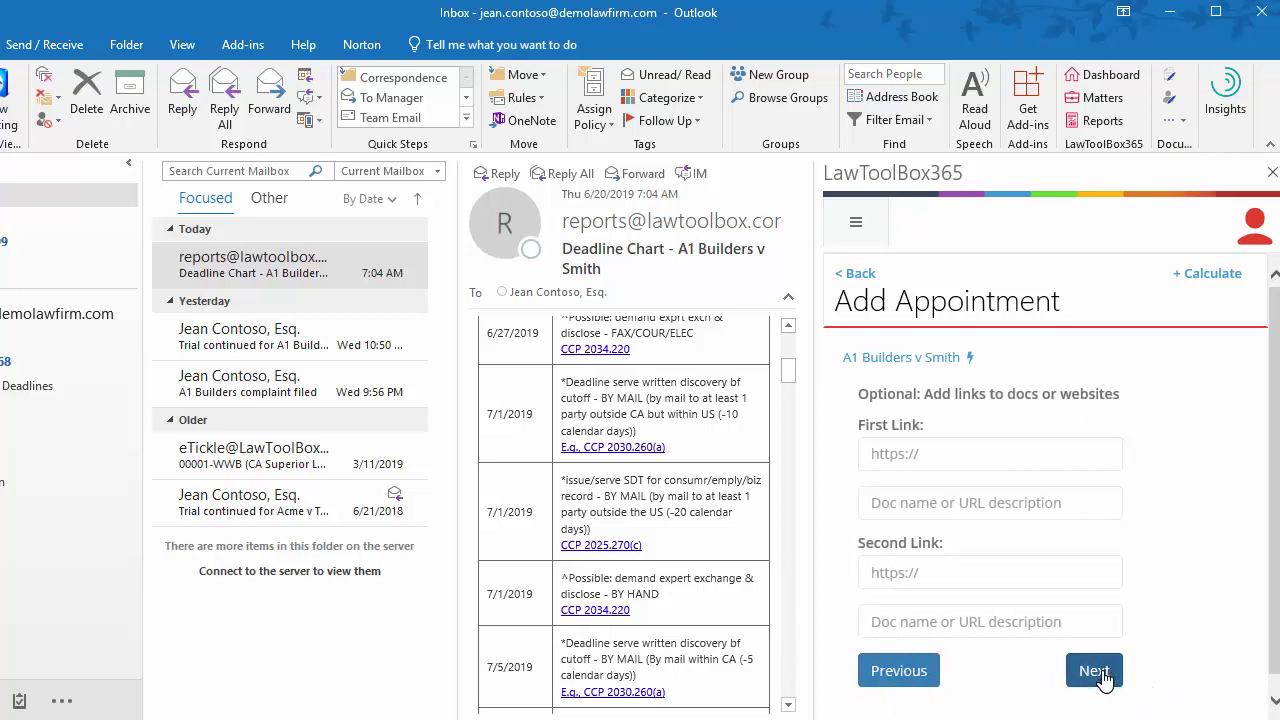
pyautogui.click(1105, 679)
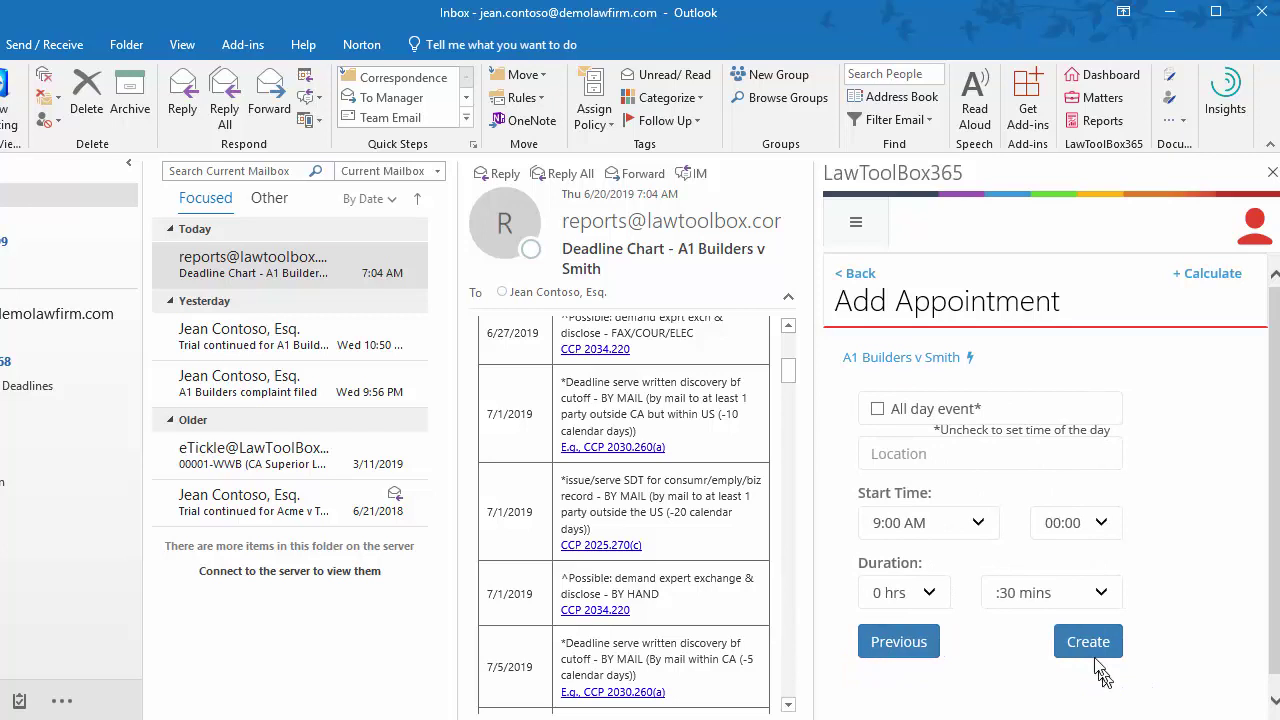
pyautogui.click(878, 409)
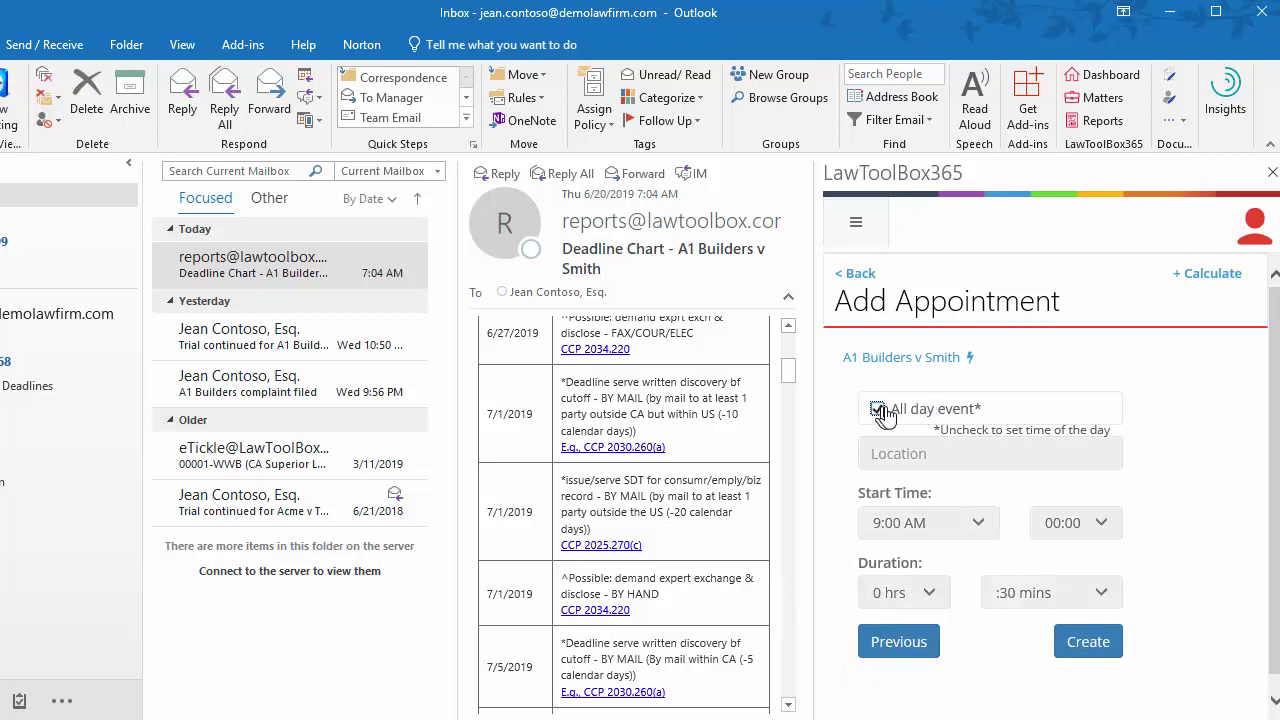
pyautogui.click(1093, 643)
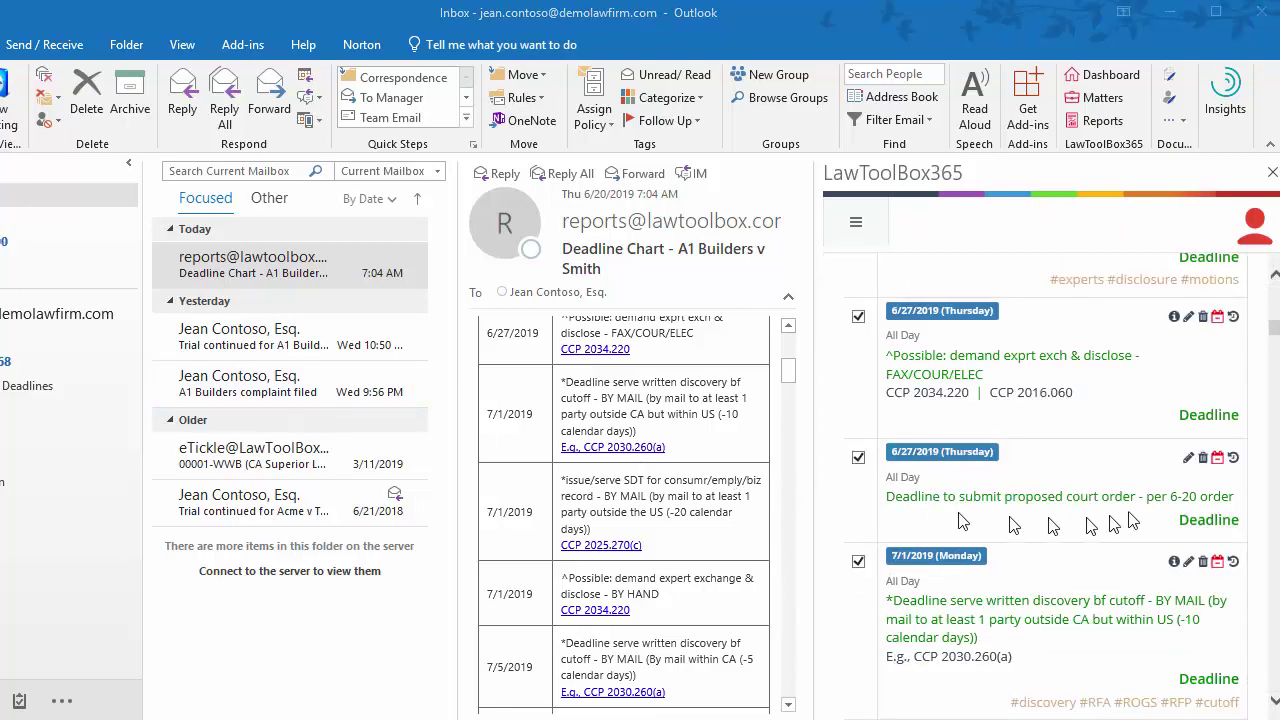
# Start a new A1 Builders v Smith appointment on June 28 with the pasted deposition-prep description
pyautogui.scroll(5, 1276, 290)
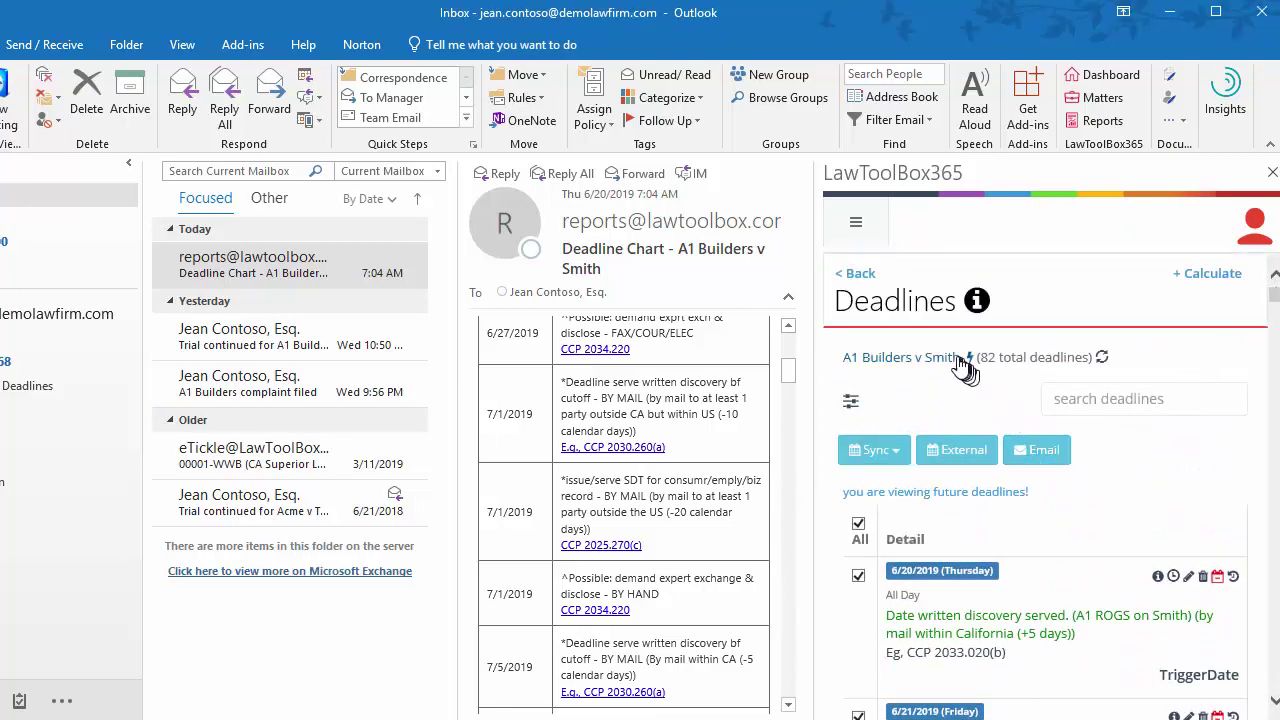
pyautogui.click(953, 360)
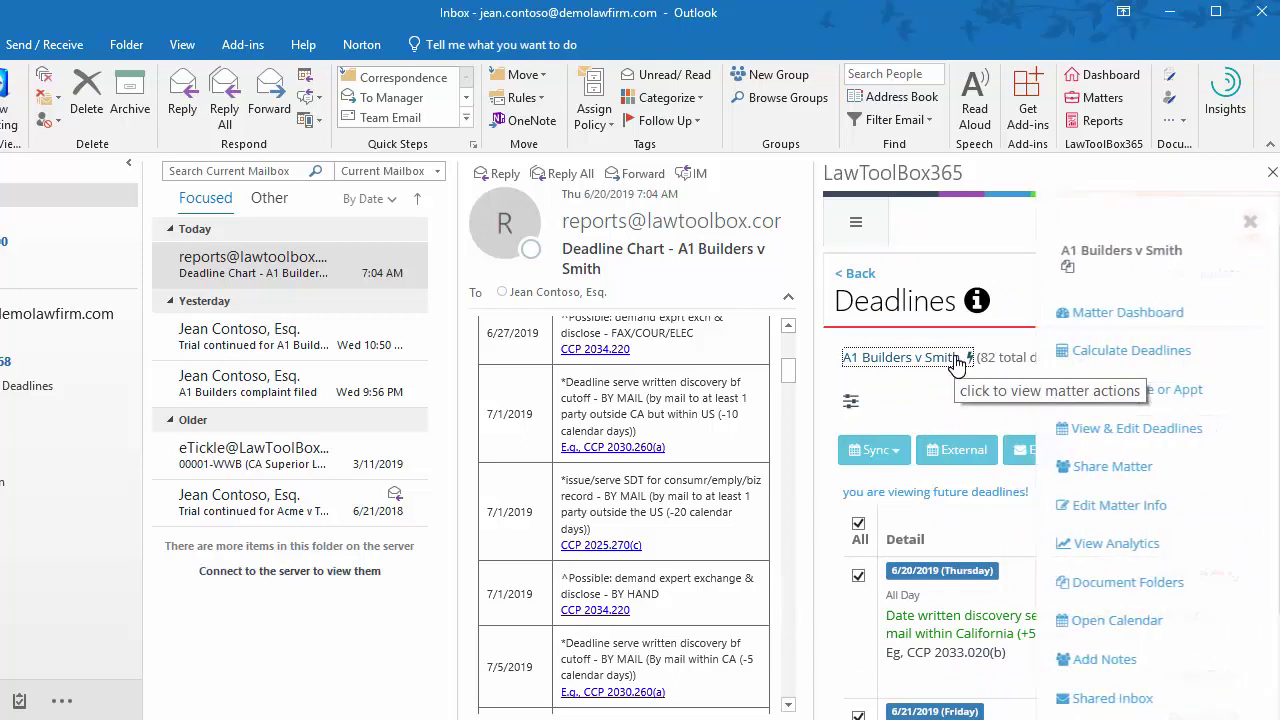
pyautogui.click(1130, 393)
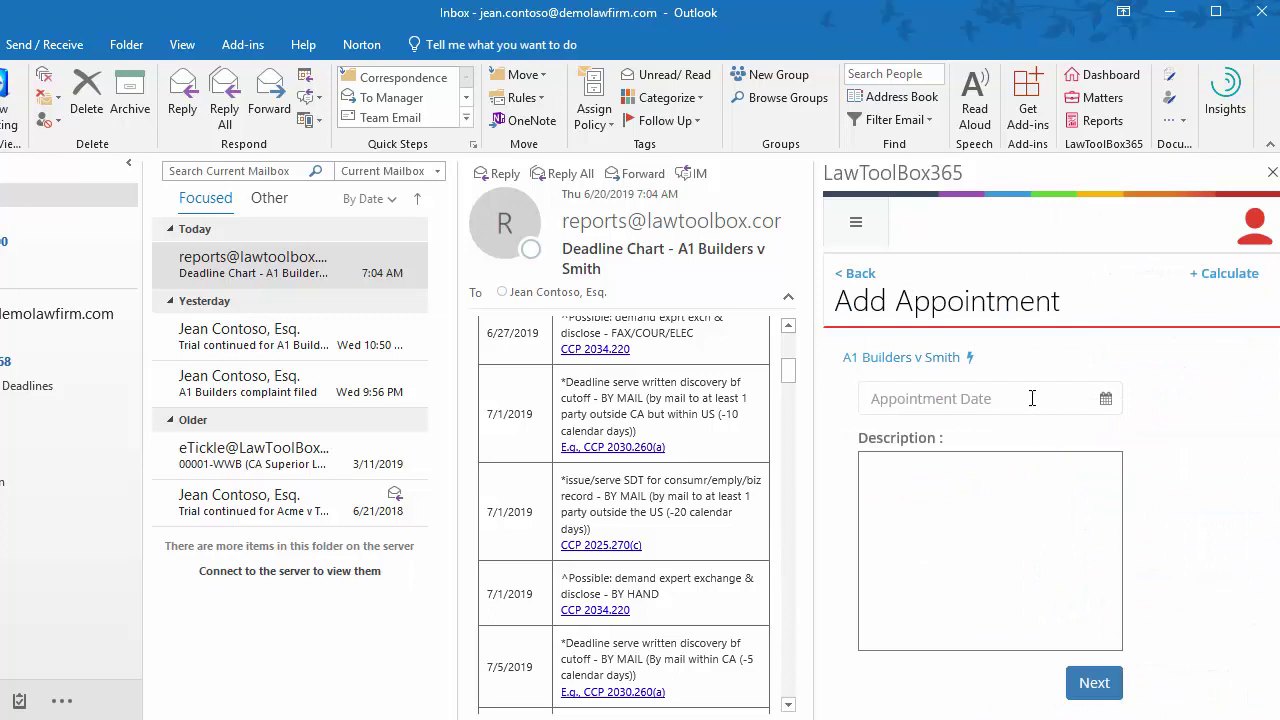
pyautogui.click(1034, 399)
pyautogui.click(1053, 598)
pyautogui.click(1054, 597)
pyautogui.write('depo prep w john abrams - JWC')
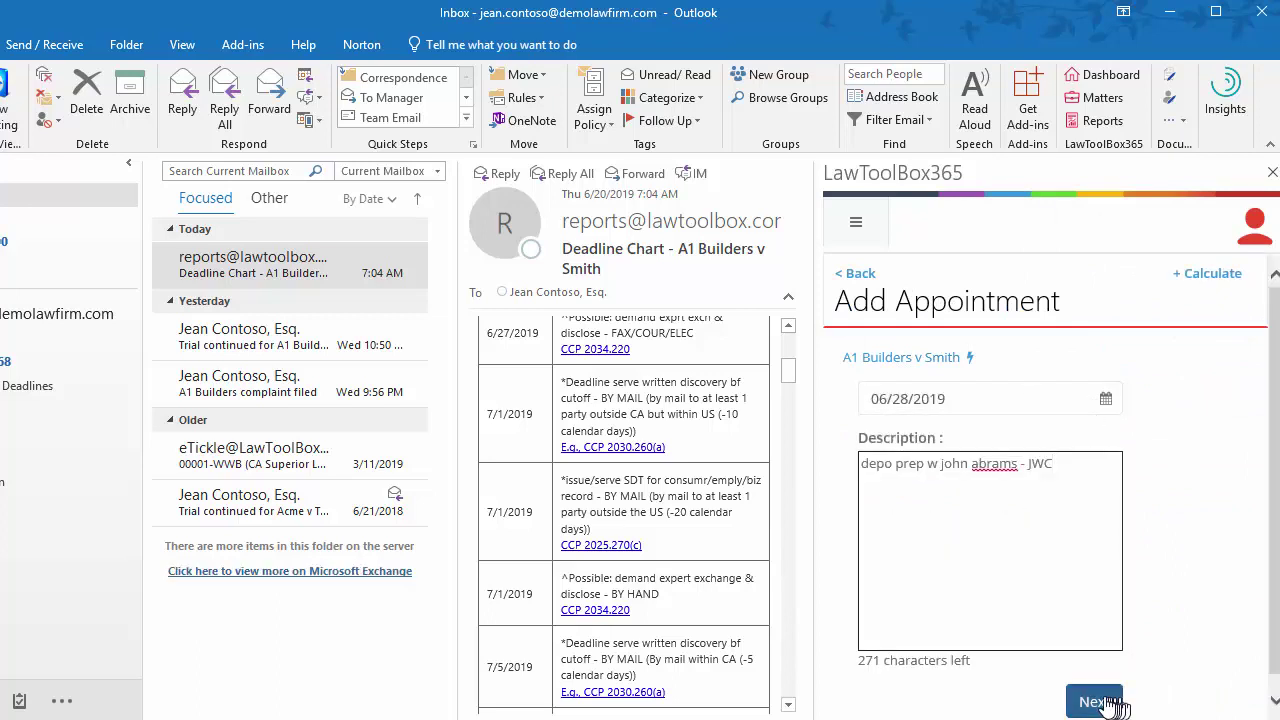
# Set the appointment to start at 10:00 AM with a 1 hour duration, and create it
pyautogui.click(1108, 704)
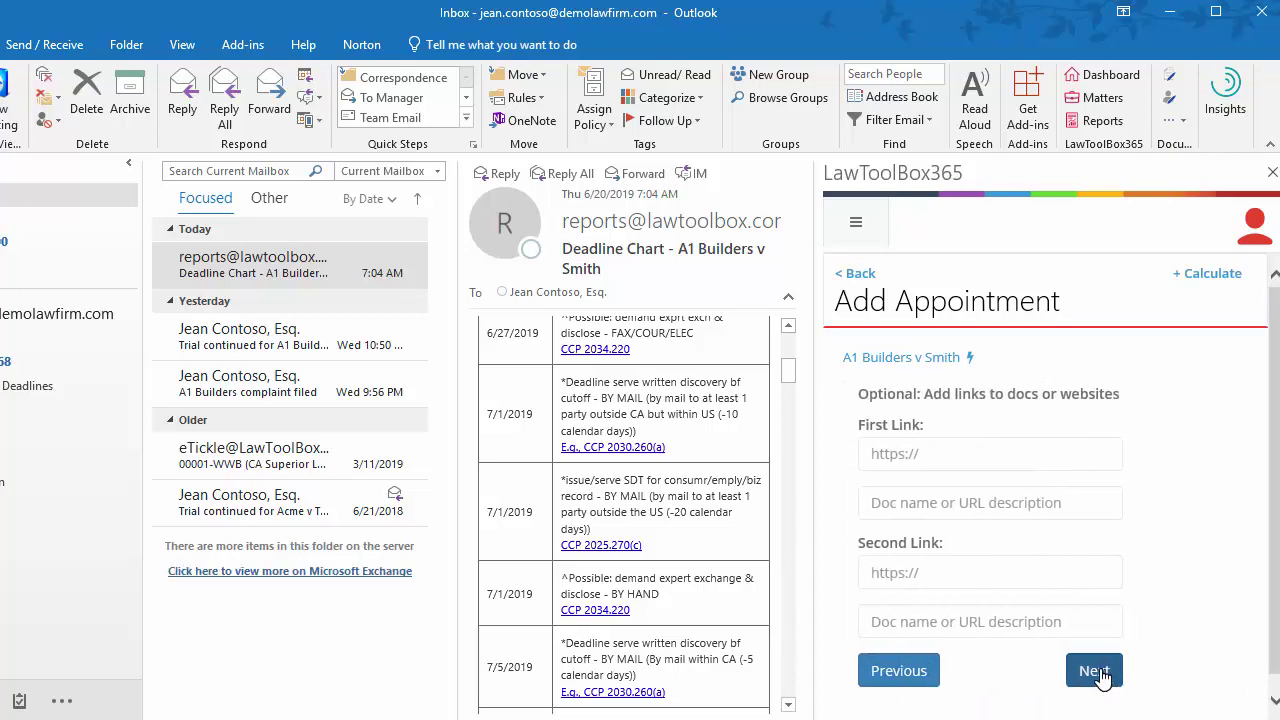
pyautogui.click(1100, 676)
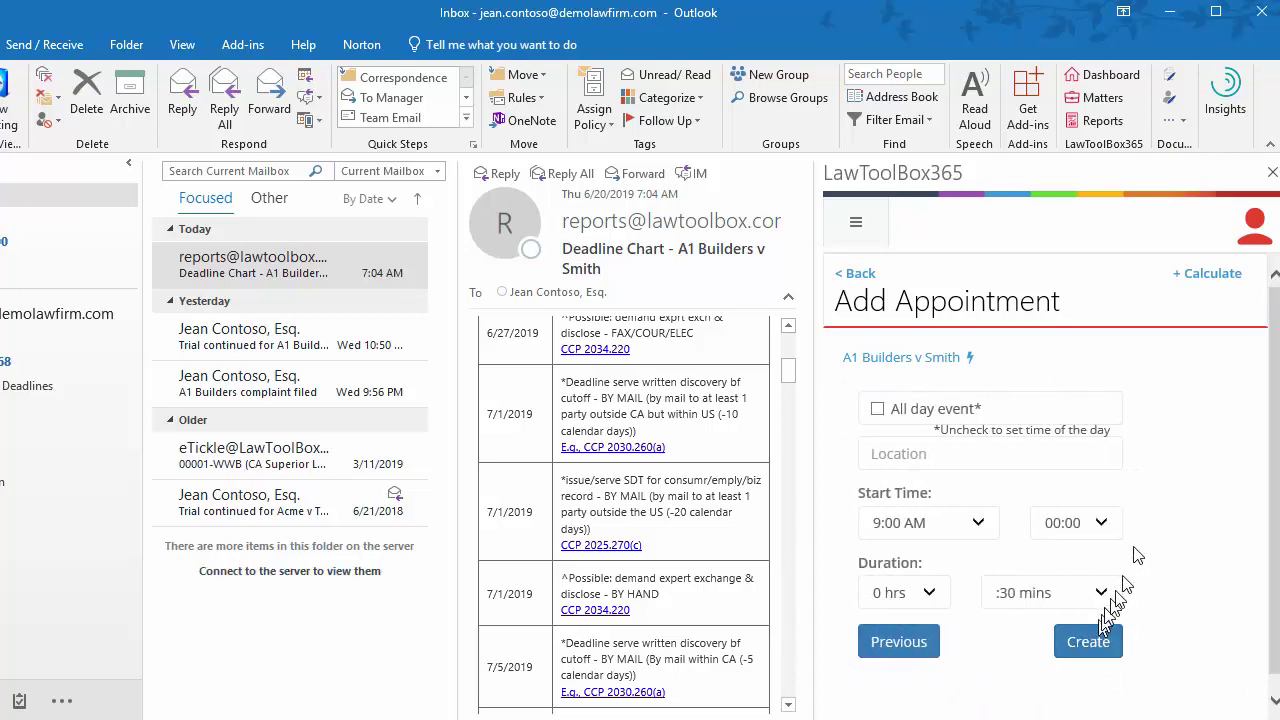
pyautogui.click(978, 524)
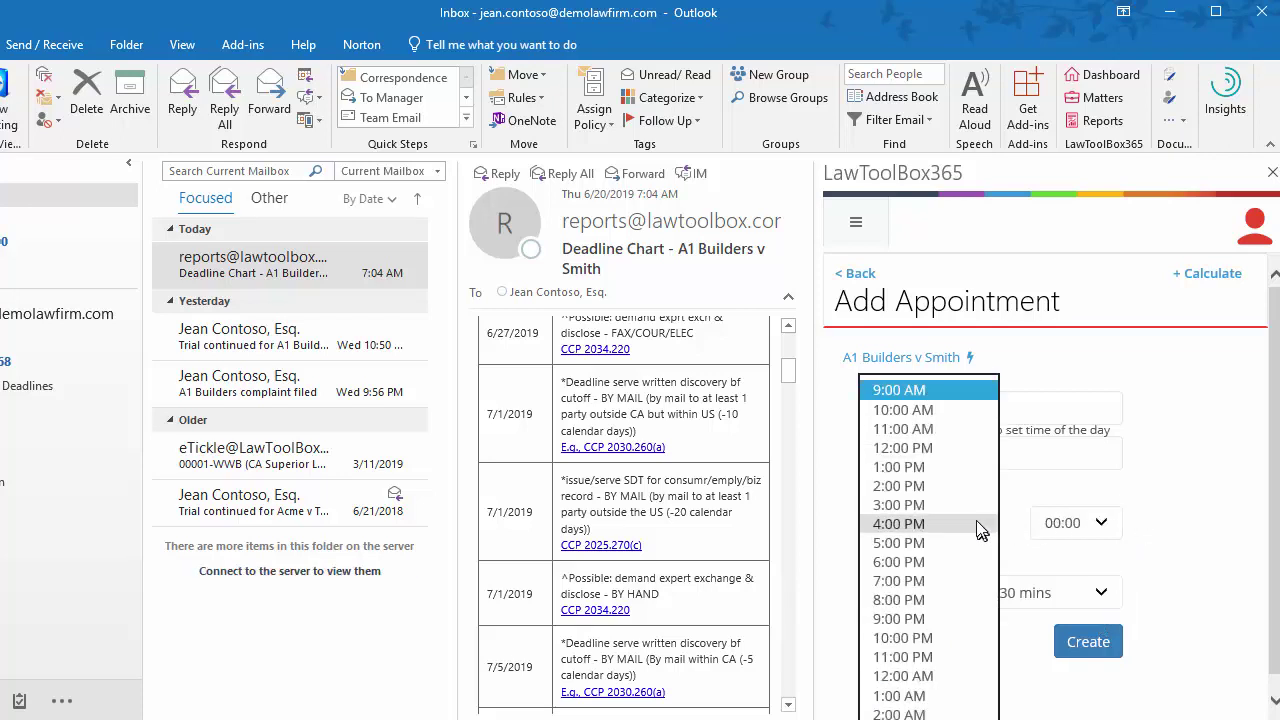
pyautogui.click(922, 410)
pyautogui.click(930, 592)
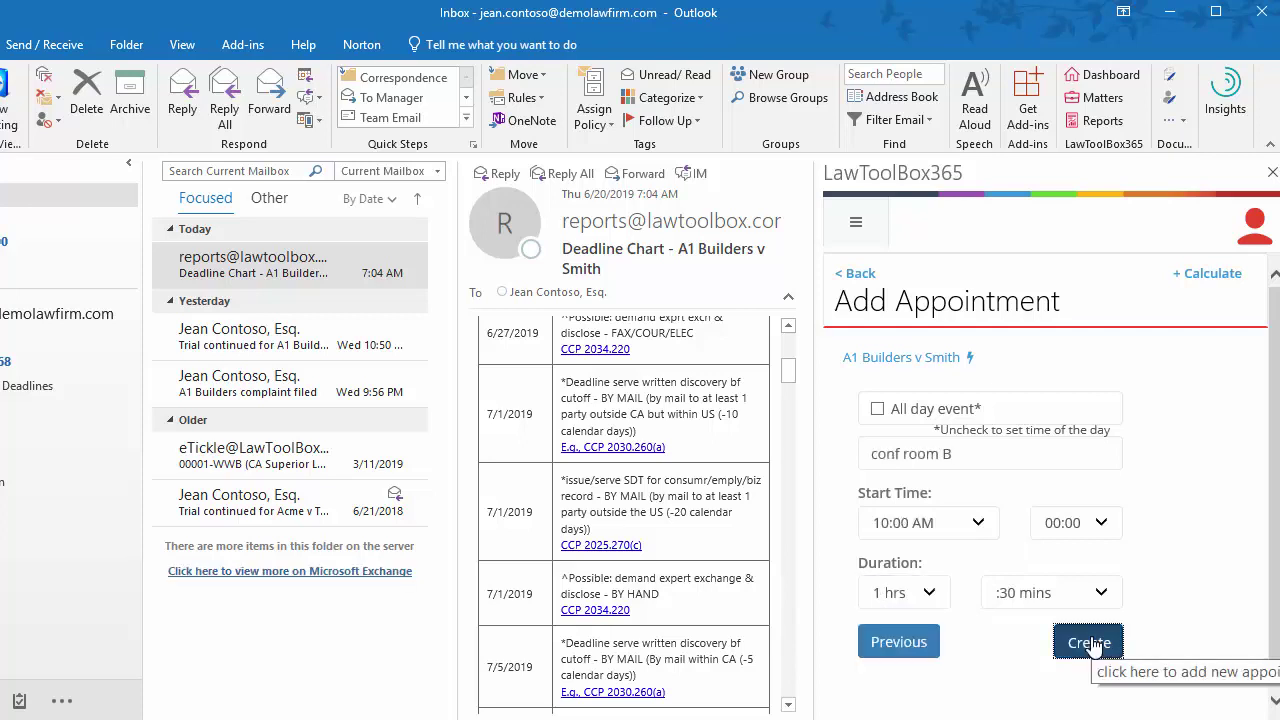
pyautogui.click(1089, 642)
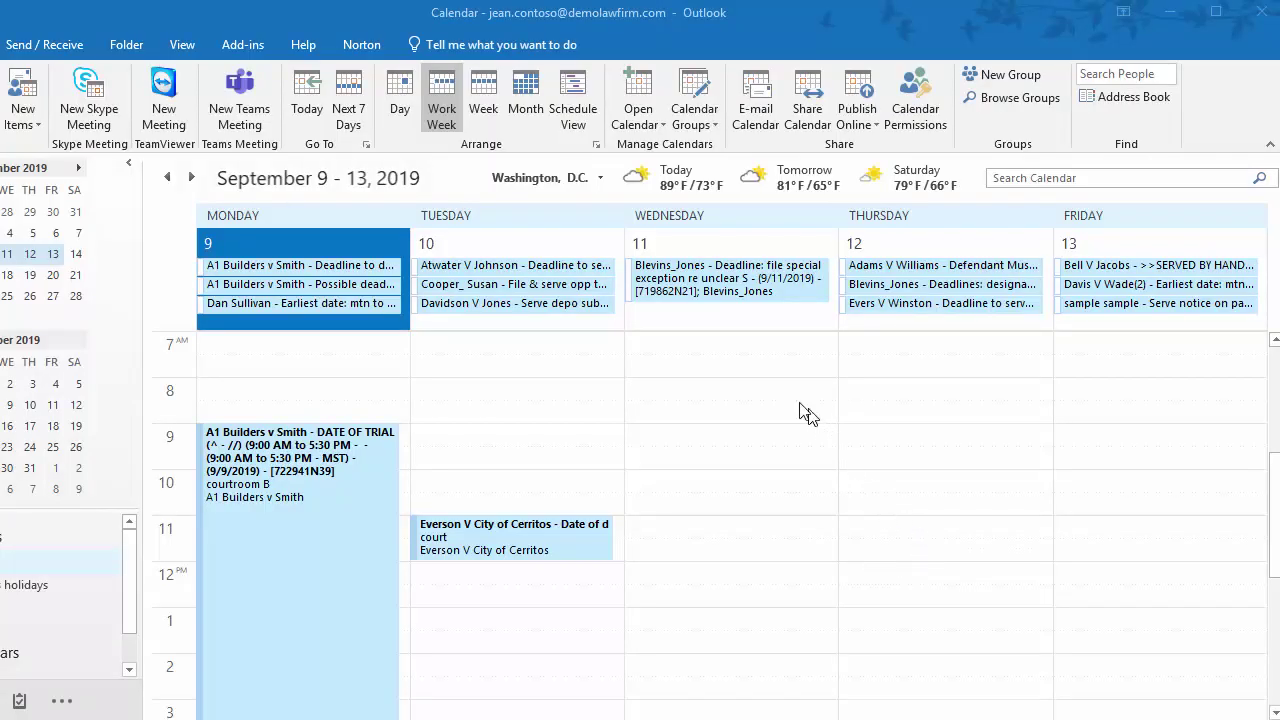
# Browse September 2019 in Month, Work Week and Day views and open the Sept 9 jury-instruction deadline
pyautogui.click(529, 97)
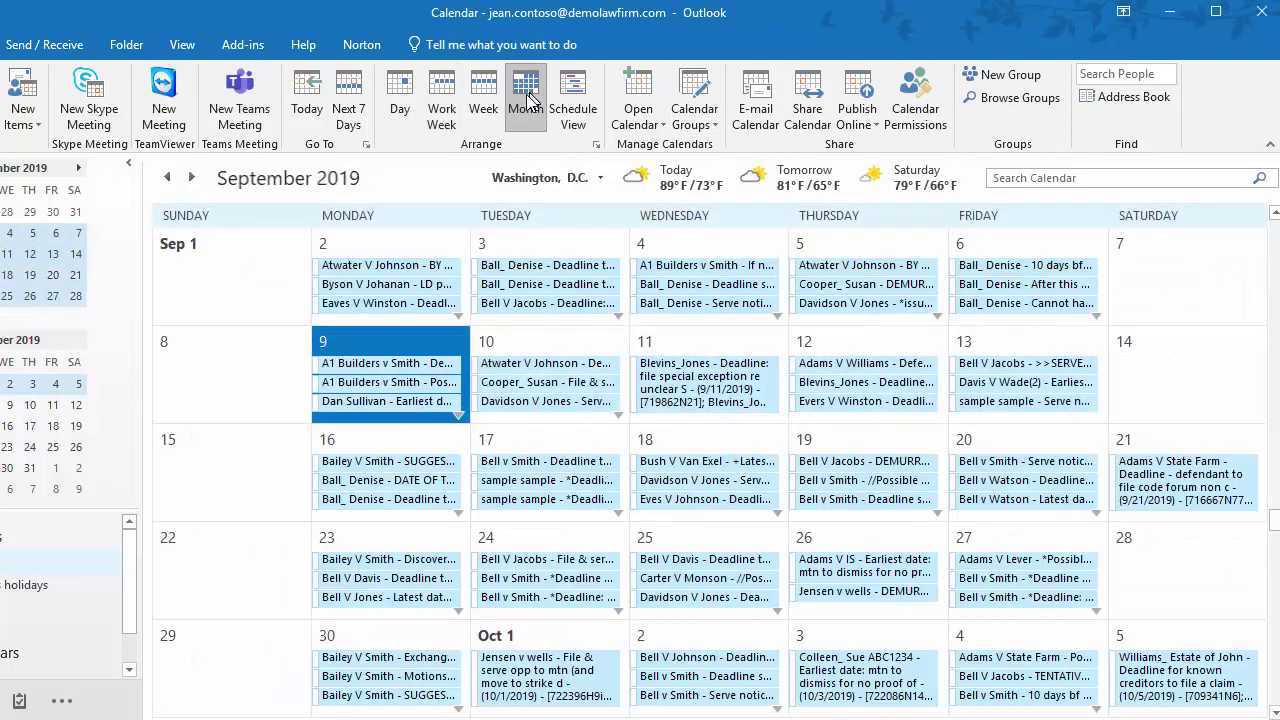
pyautogui.click(441, 100)
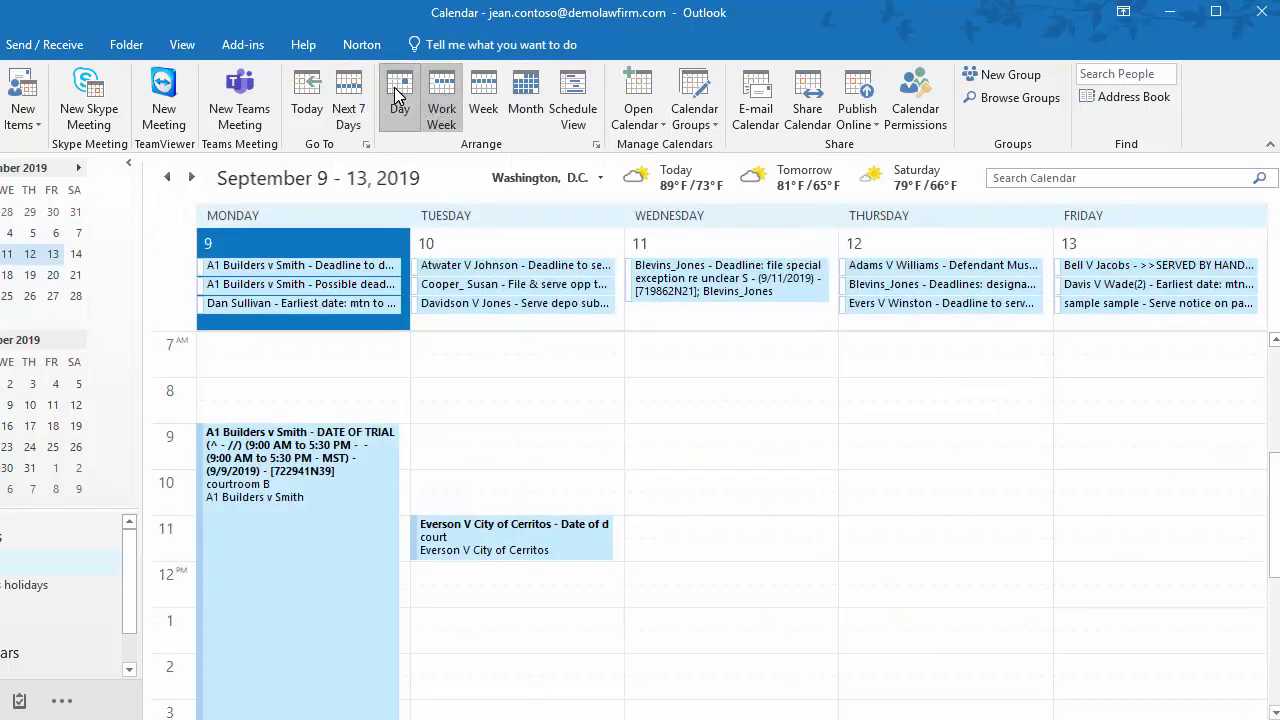
pyautogui.click(397, 95)
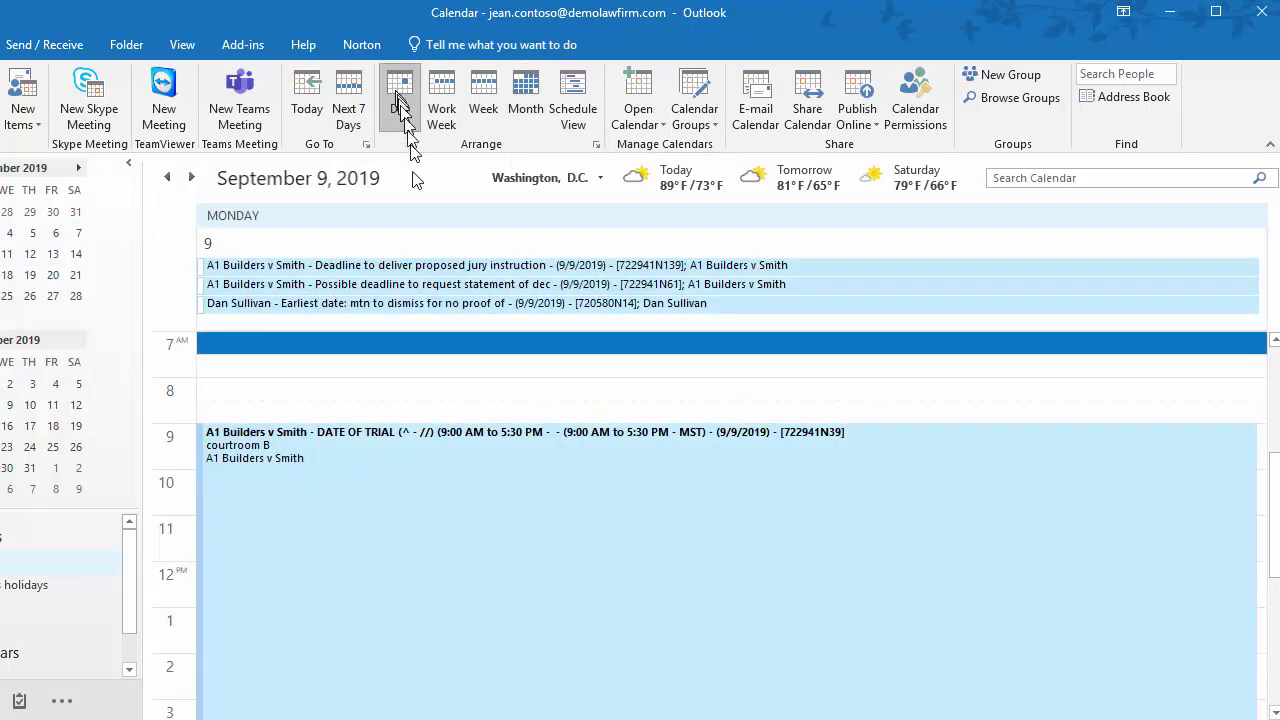
pyautogui.doubleClick(405, 266)
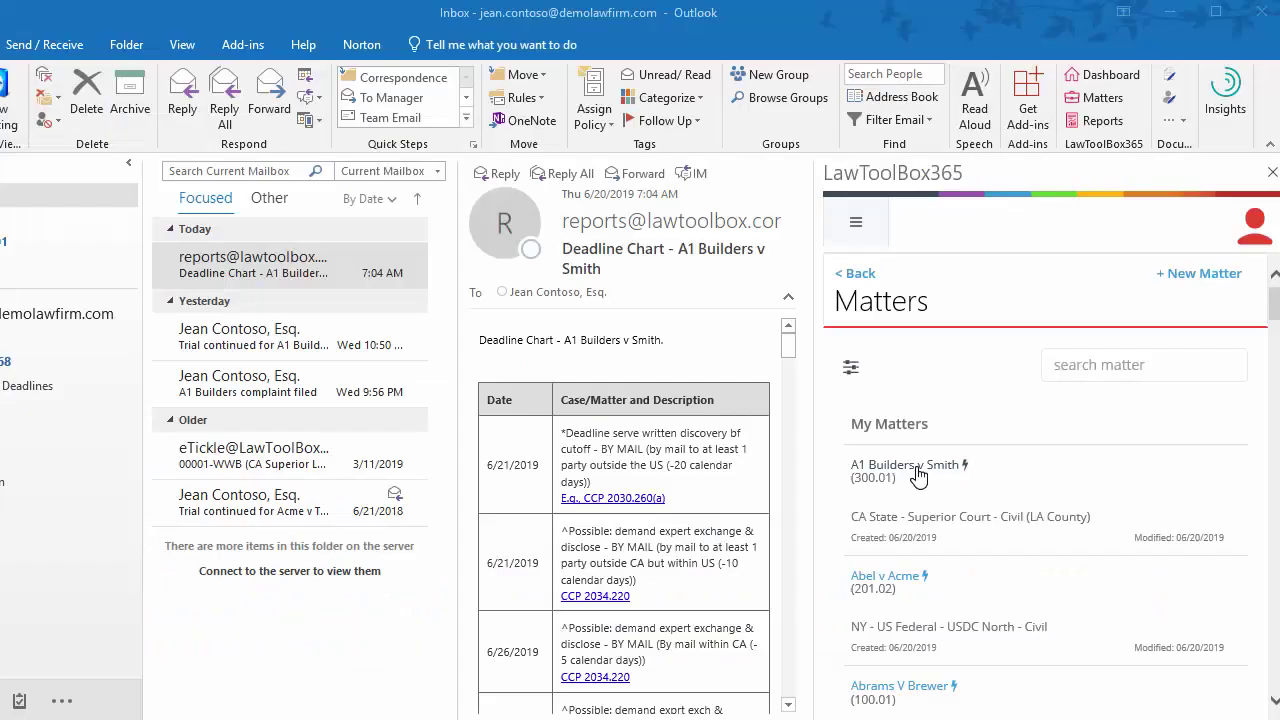
# Open the A1 Builders v Smith shared calendar on the web at September 9, 2019
pyautogui.click(915, 468)
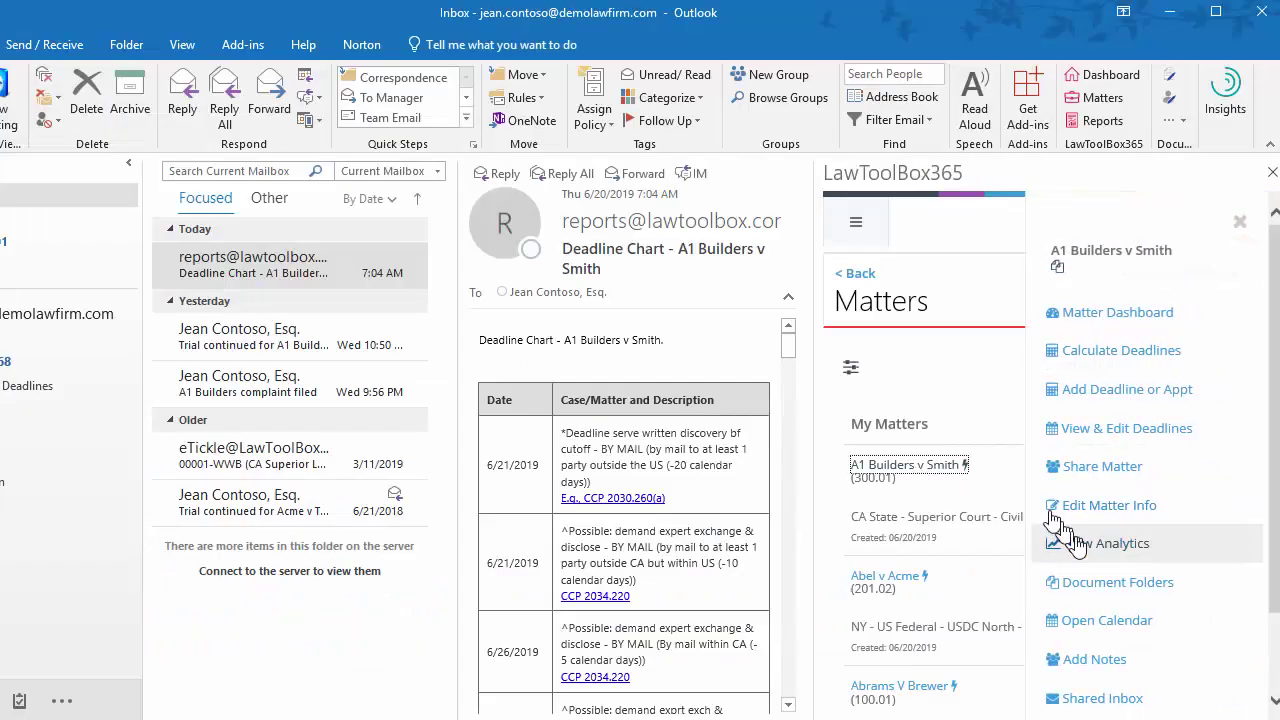
pyautogui.click(1098, 621)
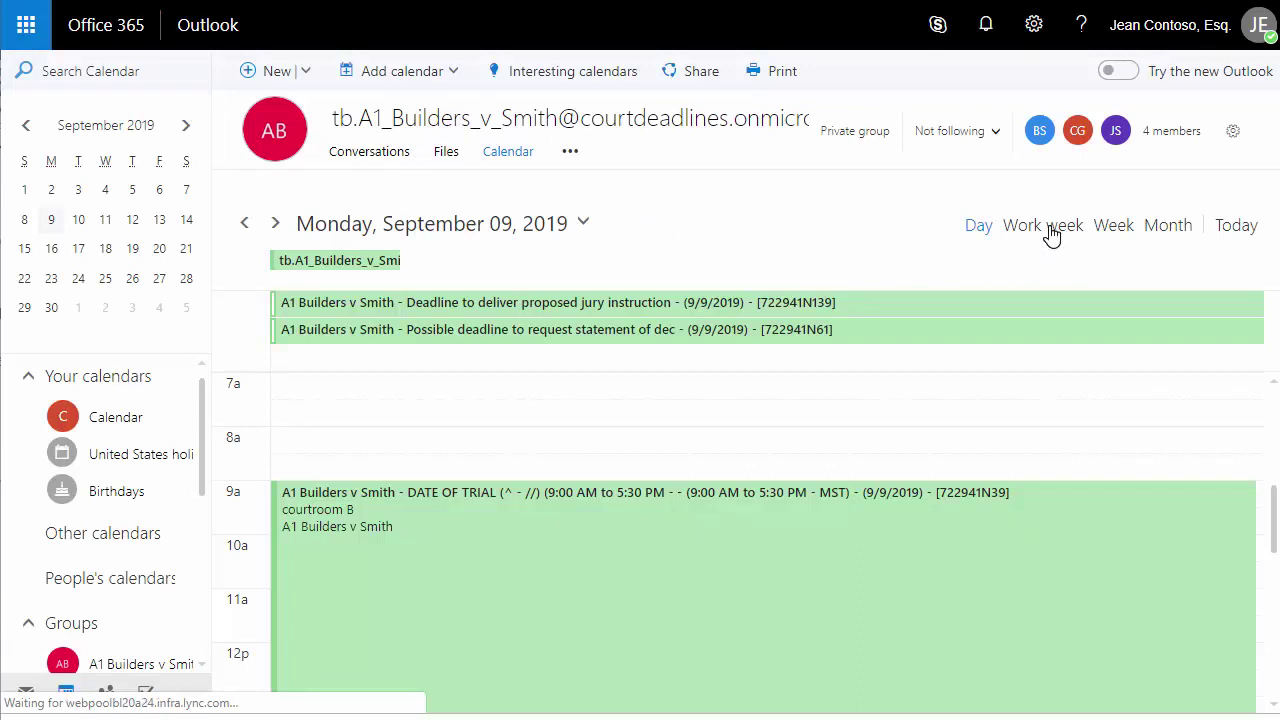
# Switch the A1 Builders v Smith group calendar to the Work week view
pyautogui.click(1050, 228)
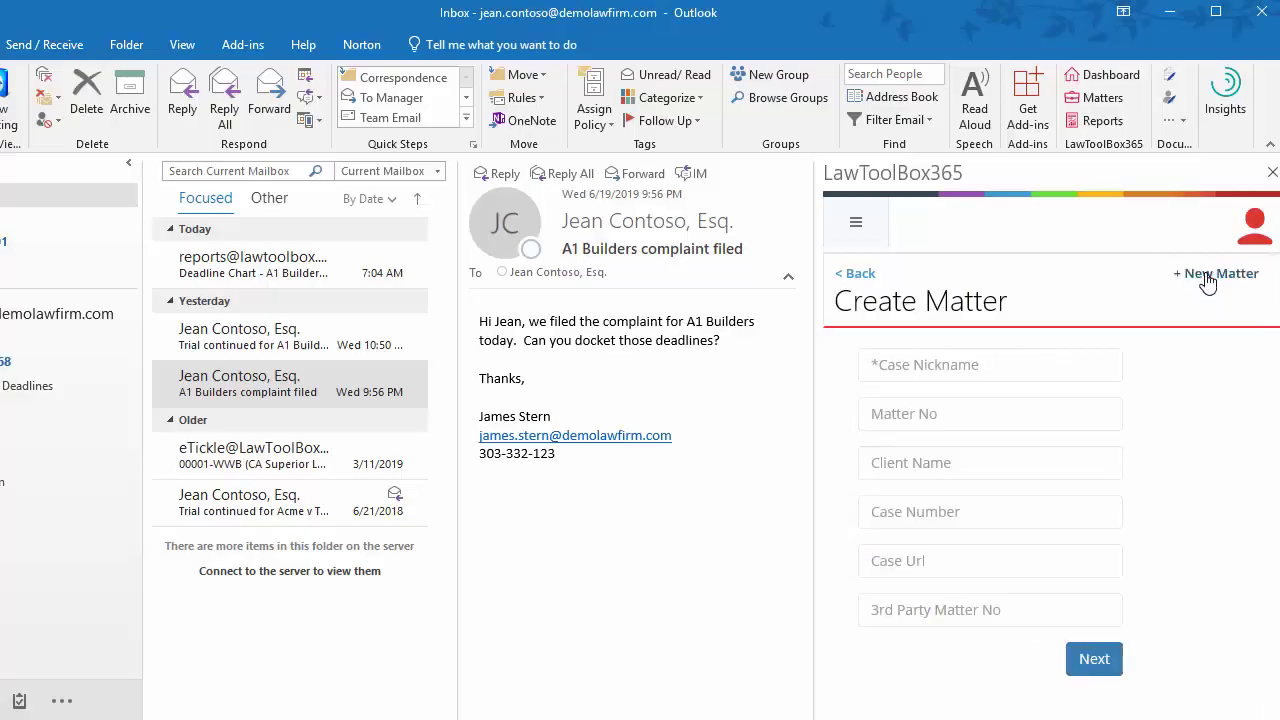
# Start a new matter with the case nickname 'Acme Deal'
pyautogui.click(1073, 364)
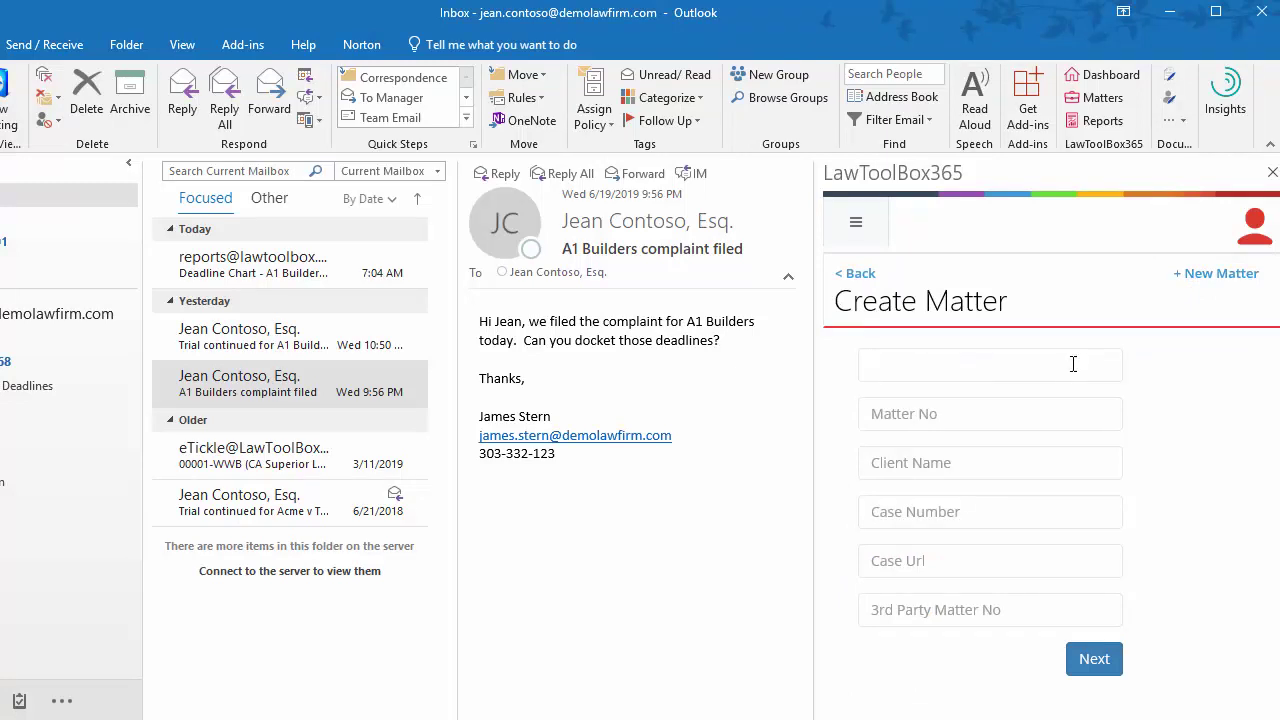
pyautogui.write('Acme Deal')
pyautogui.click(1100, 662)
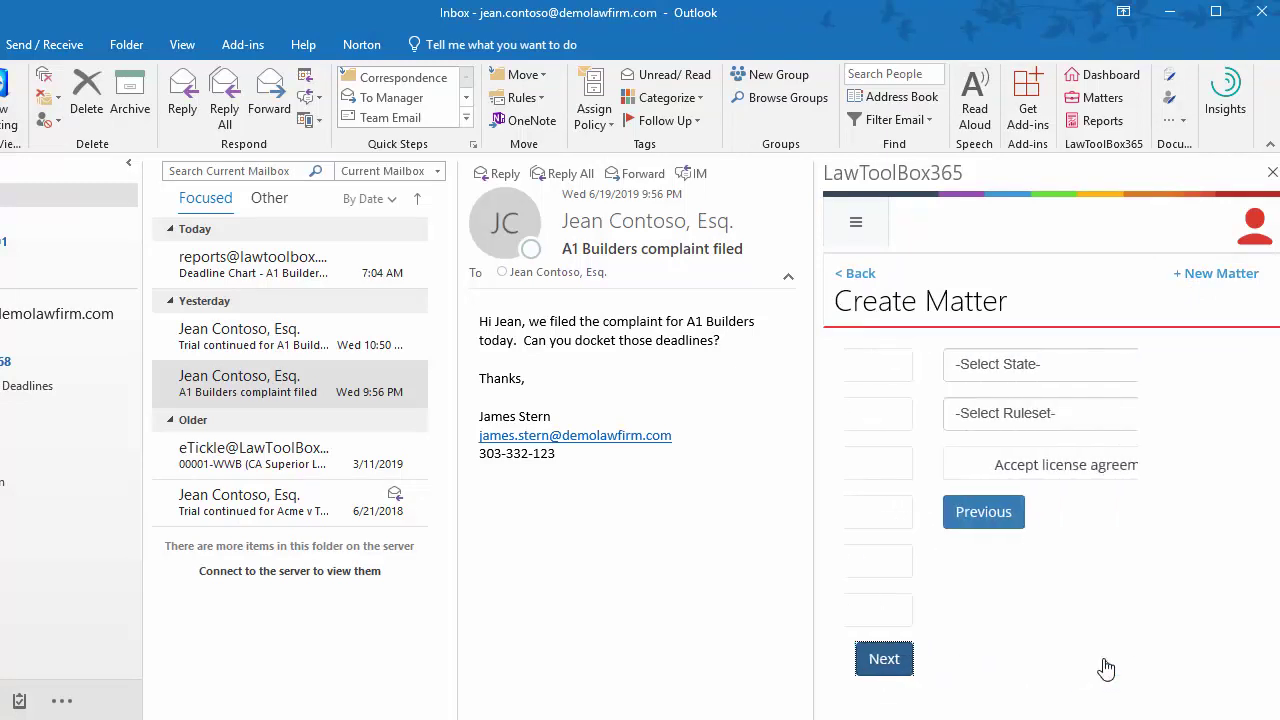
# Choose Colorado and the General Matters - Basic Calendaring (No Rules) ruleset, accept the license, and create it
pyautogui.click(1081, 378)
pyautogui.write('co')
pyautogui.click(1017, 420)
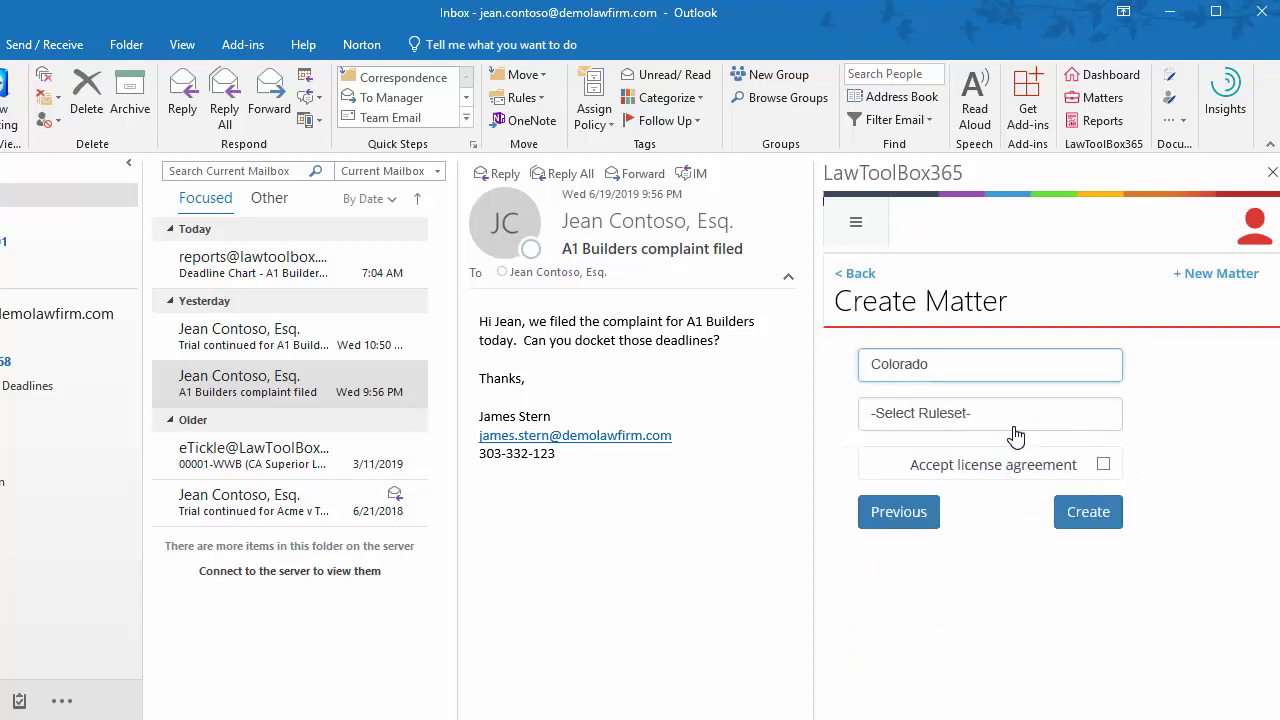
pyautogui.click(1022, 425)
pyautogui.write('gene')
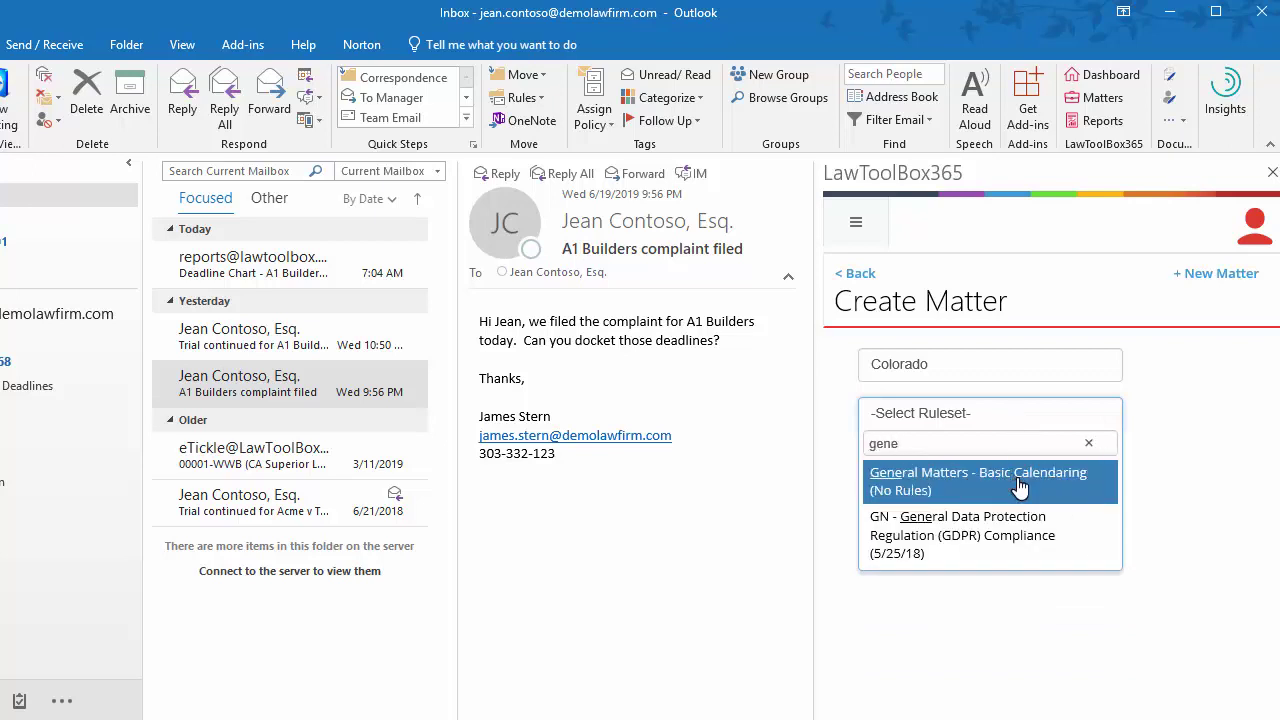
pyautogui.click(1018, 484)
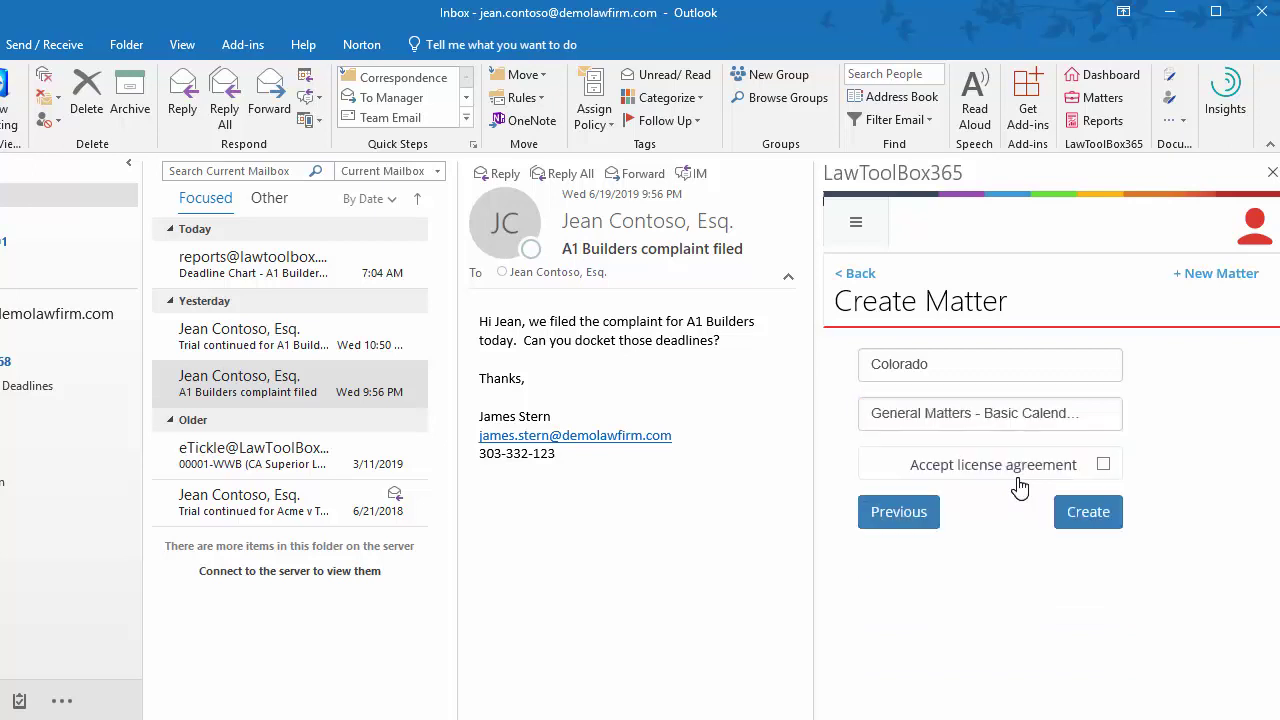
pyautogui.click(1102, 465)
pyautogui.click(1095, 519)
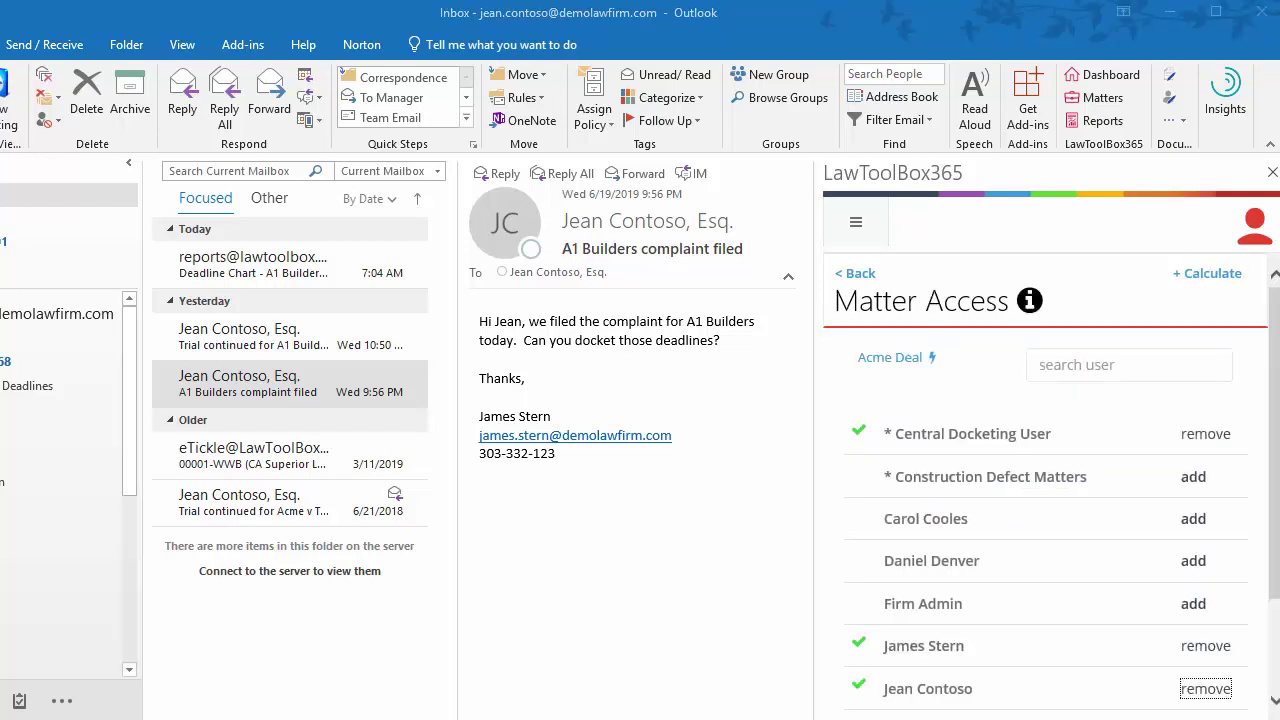
# Start an Acme Deal appointment dated 06/26/2019 with the pasted 'Due diligence period expires' description
pyautogui.click(890, 360)
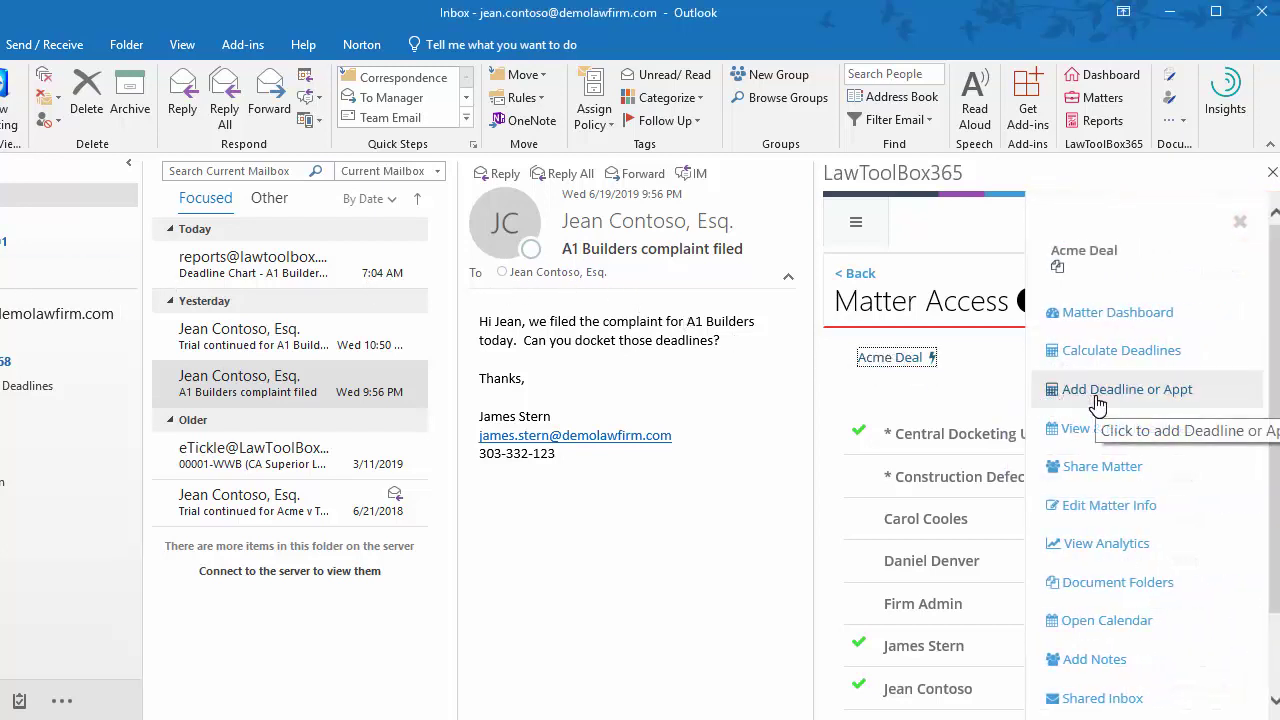
pyautogui.click(1095, 400)
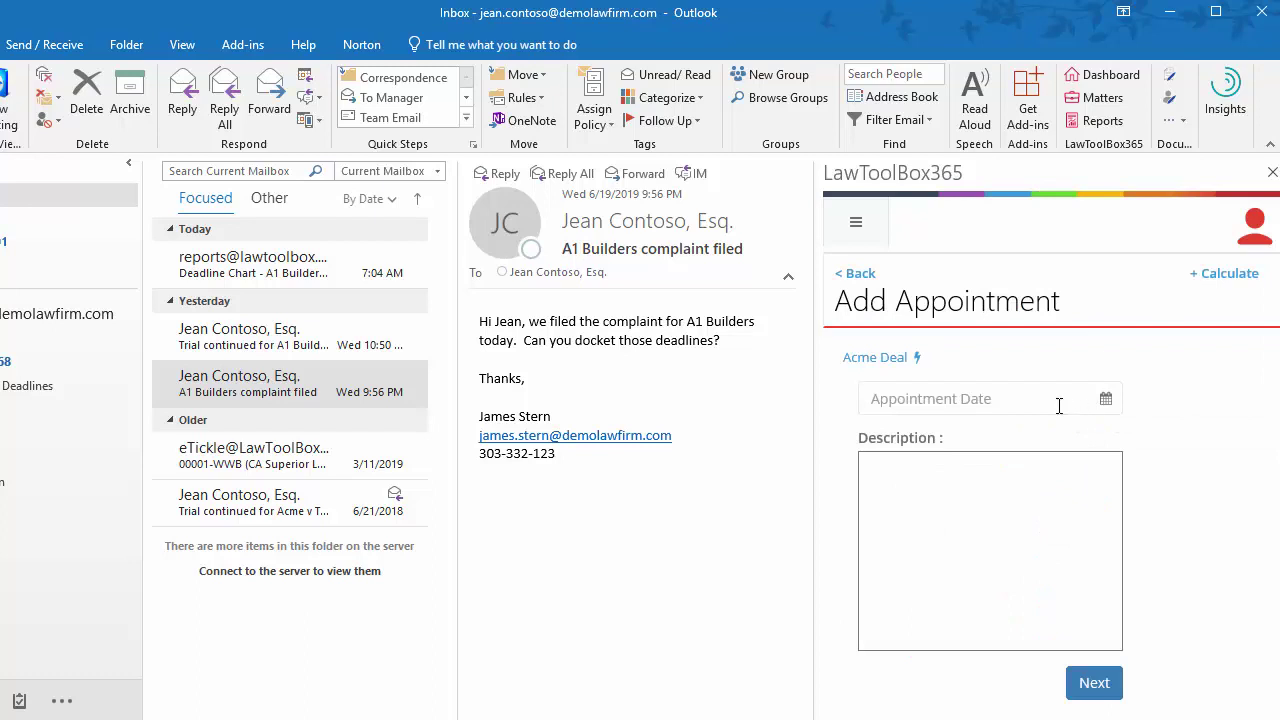
pyautogui.click(1061, 405)
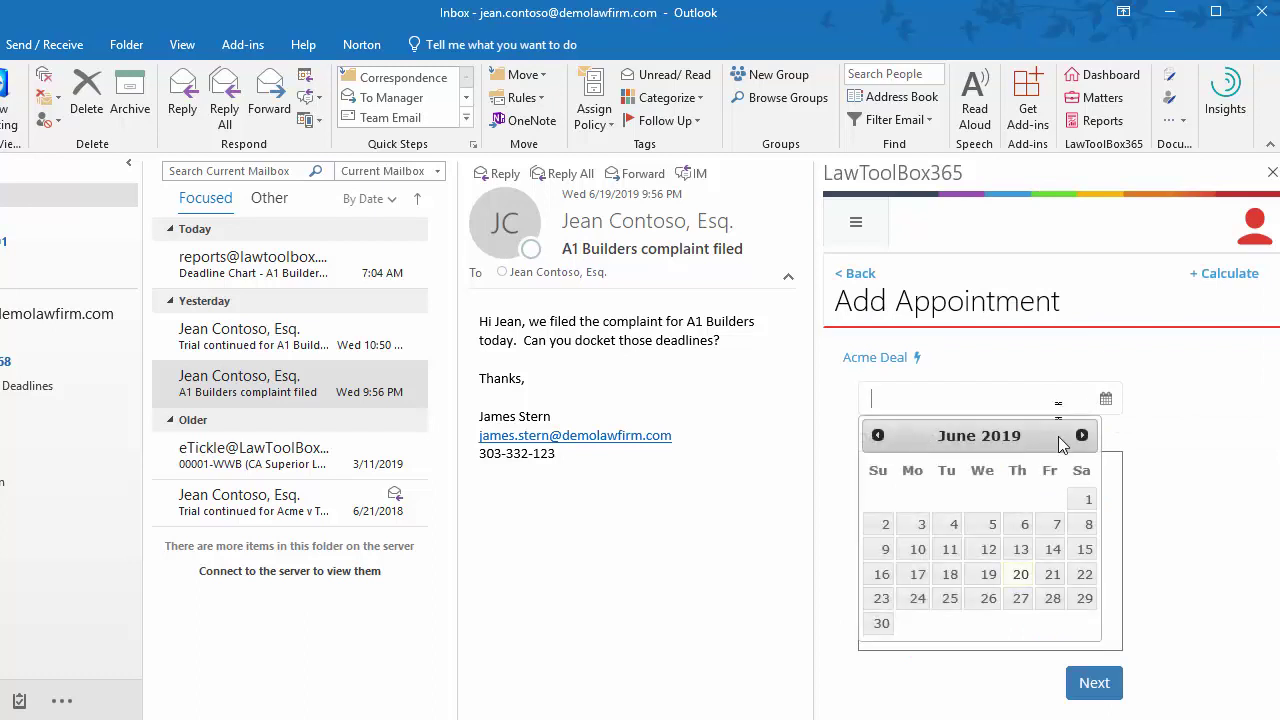
pyautogui.click(976, 602)
pyautogui.click(980, 598)
pyautogui.write('Due diligence period expires')
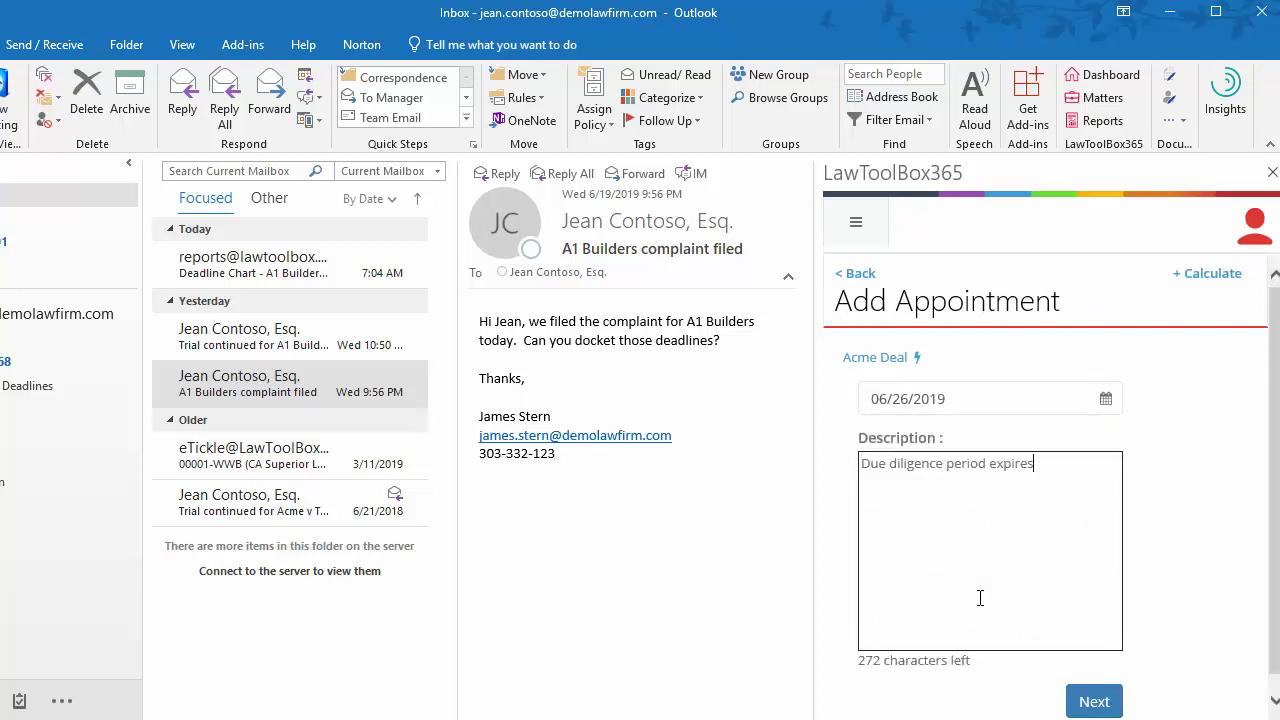
pyautogui.click(1095, 703)
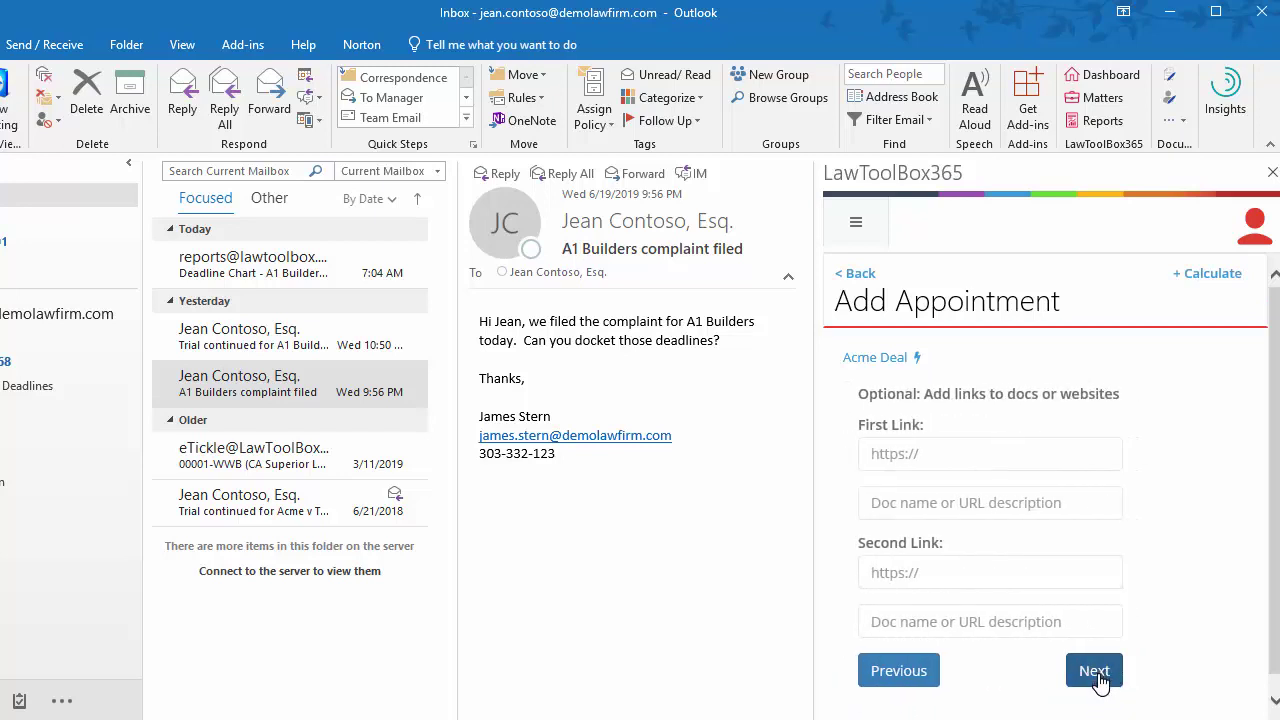
# Skip document links, mark the appointment as an all-day event, and create it
pyautogui.click(1098, 676)
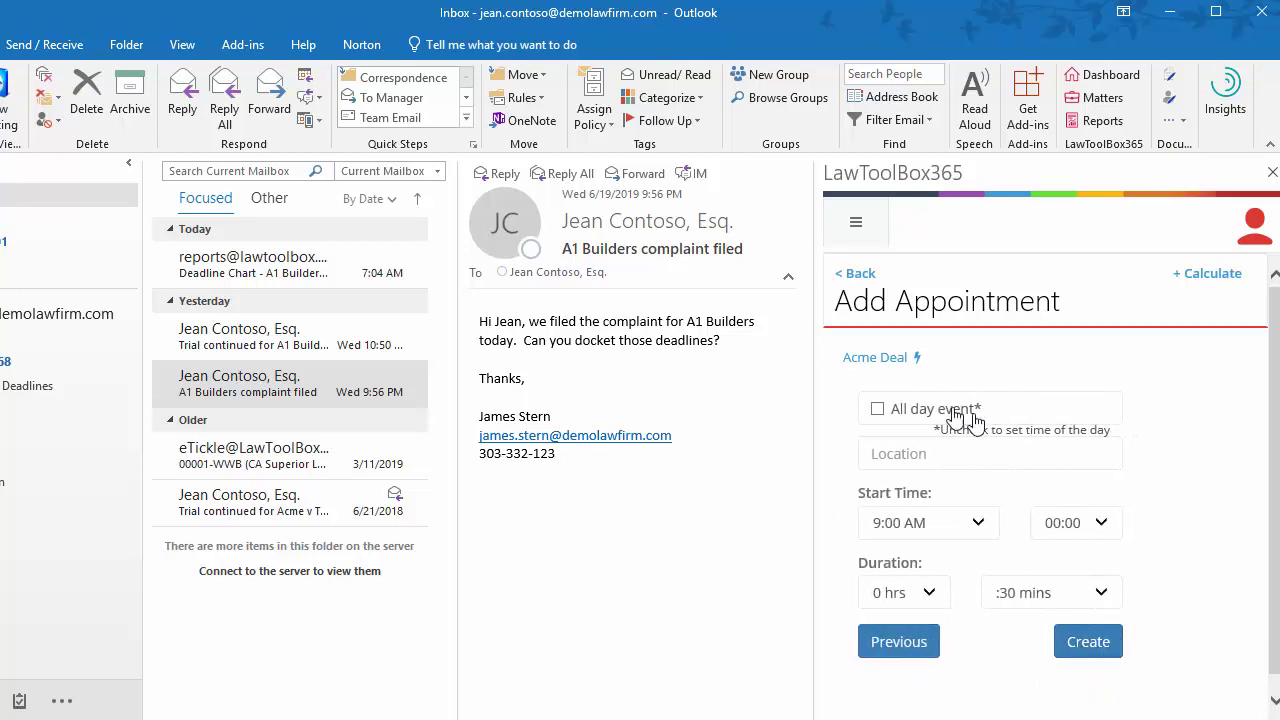
pyautogui.click(877, 409)
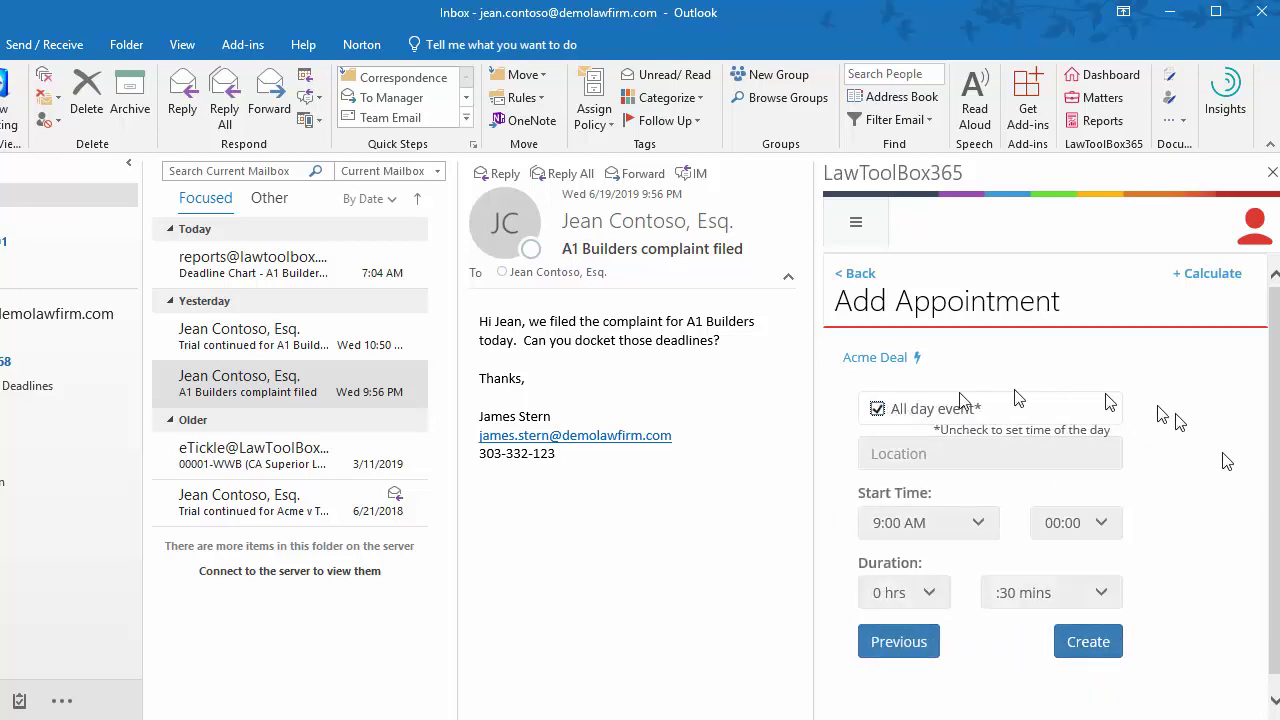
pyautogui.click(1073, 648)
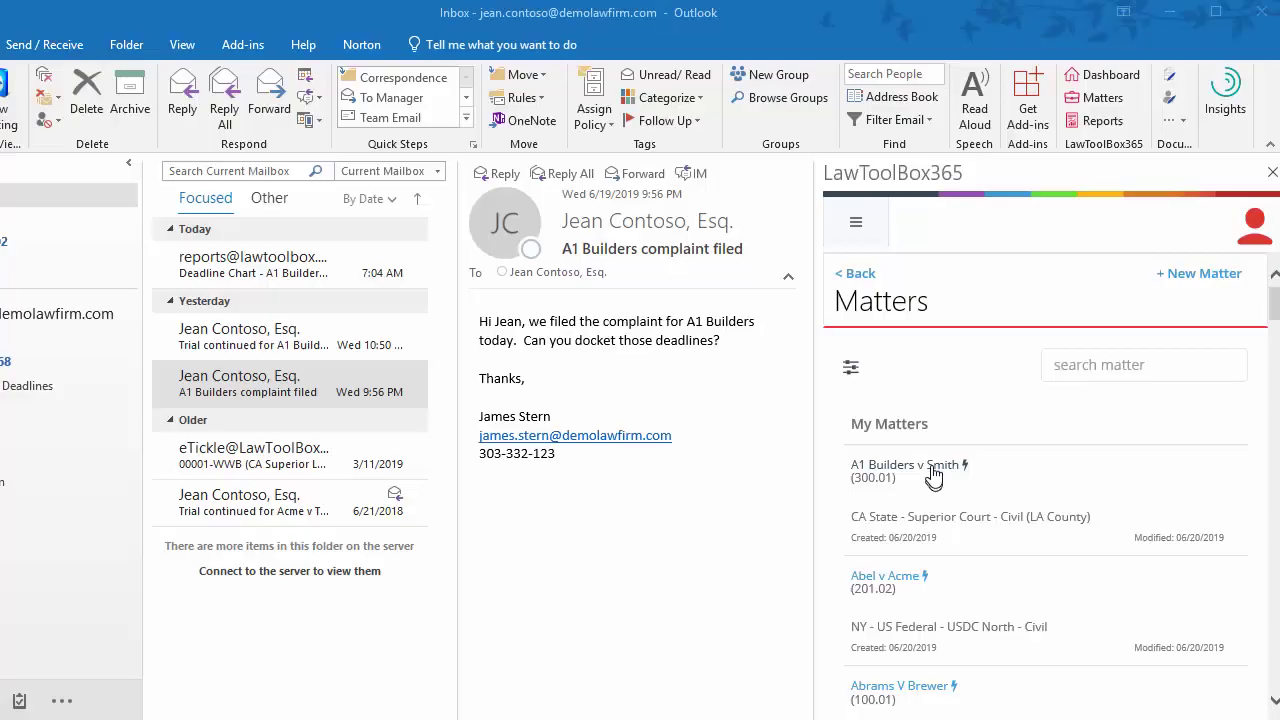
# In A1 Builders v Smith's sharing list, remove one attorney's access and then re-add them as owner
pyautogui.click(930, 470)
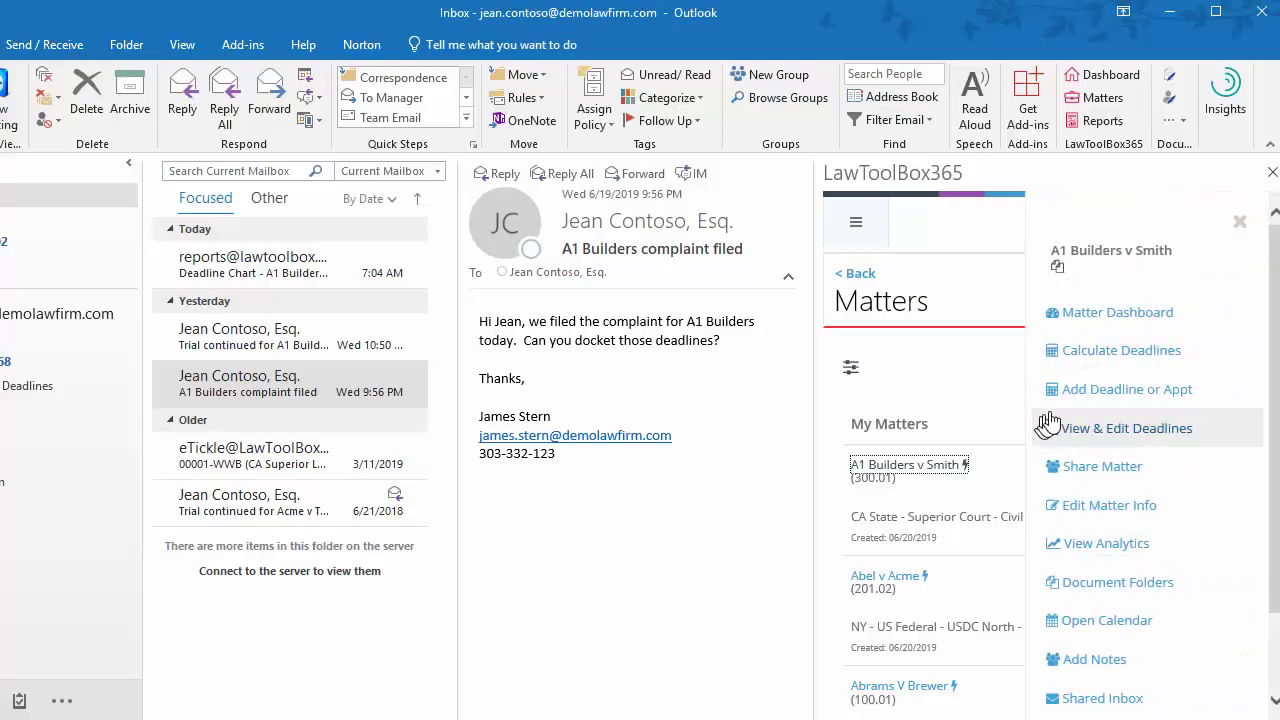
pyautogui.click(1112, 474)
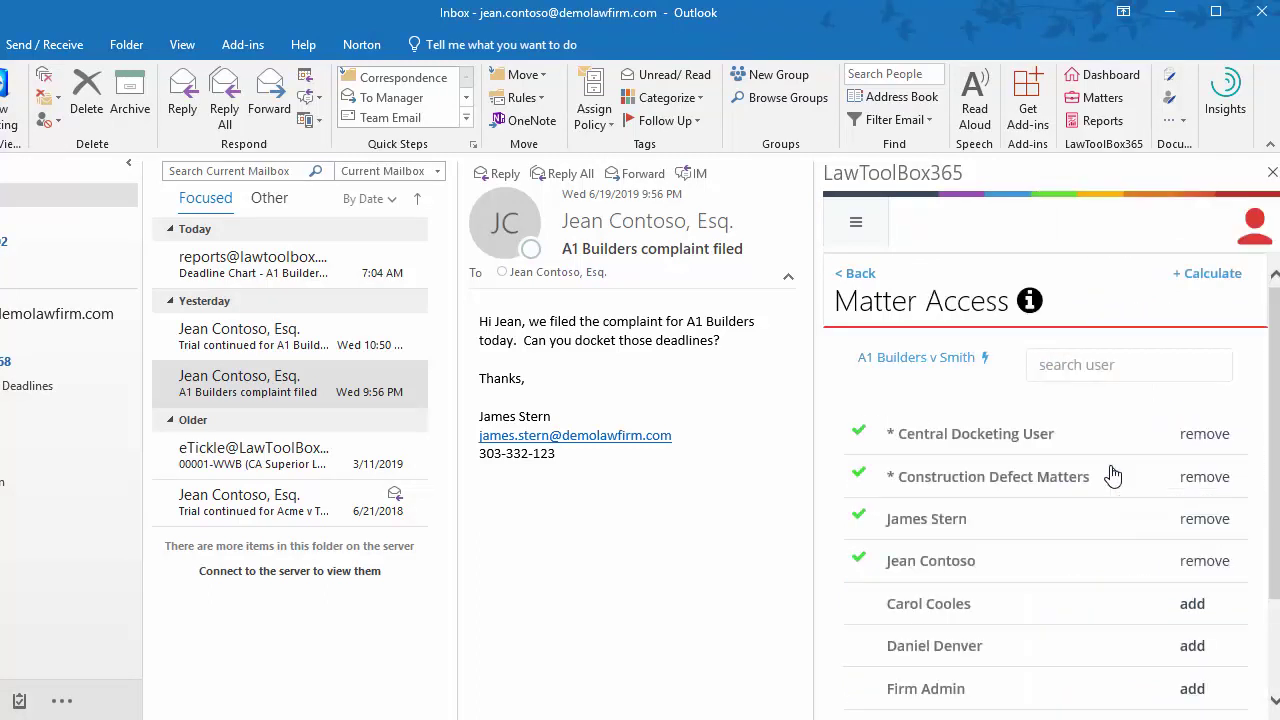
pyautogui.click(1204, 519)
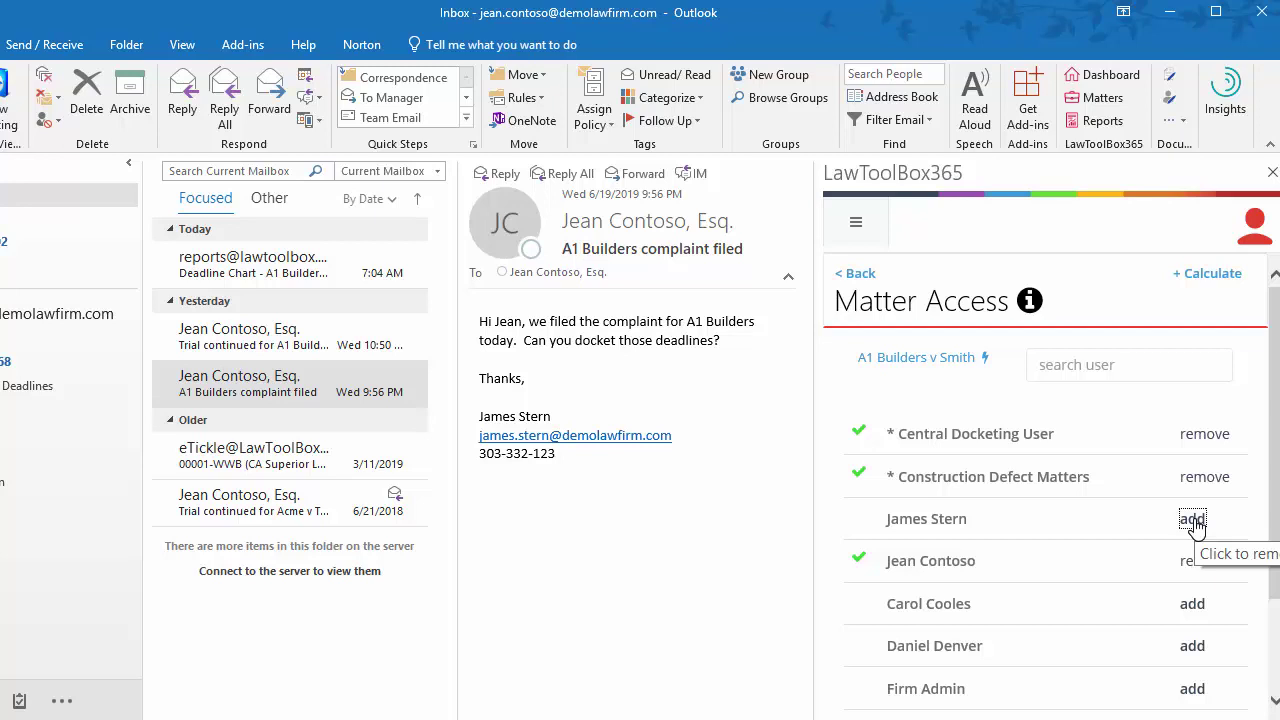
pyautogui.click(1193, 520)
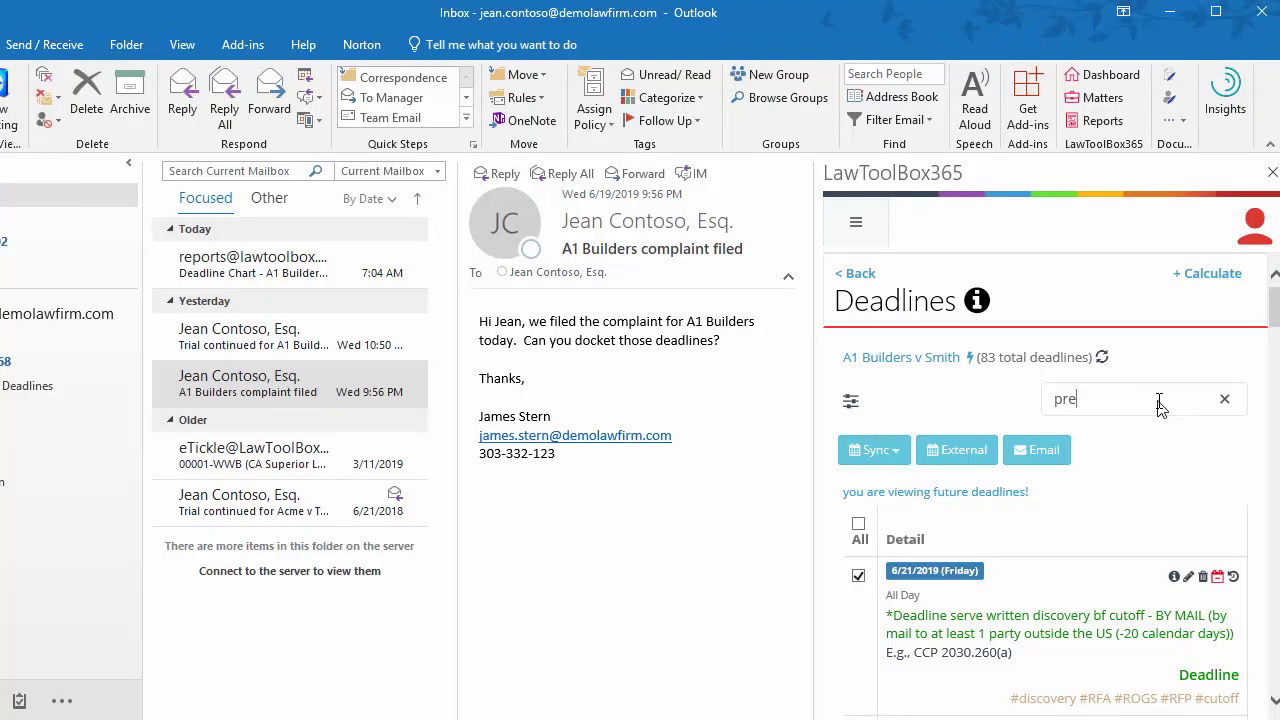
# Filter deadlines by 'prep' and select only the 6/28/2019 deposition prep appointment
pyautogui.write('p')
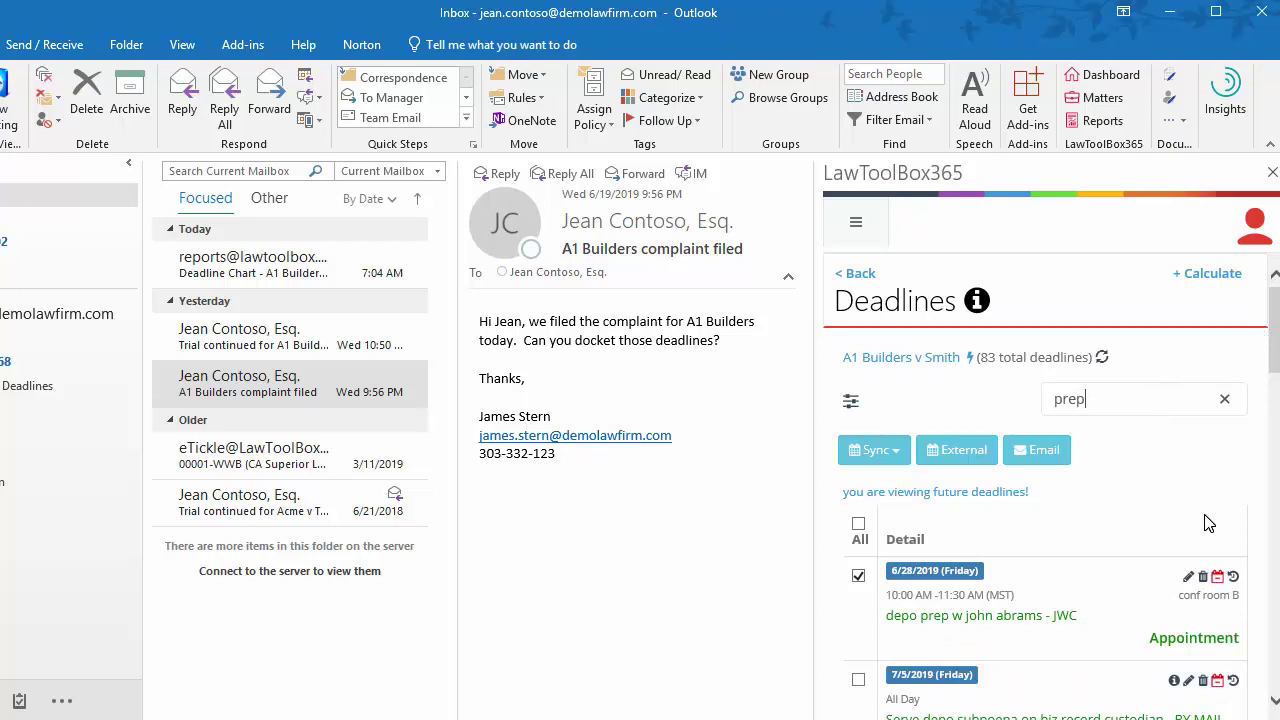
pyautogui.click(858, 524)
pyautogui.click(858, 524)
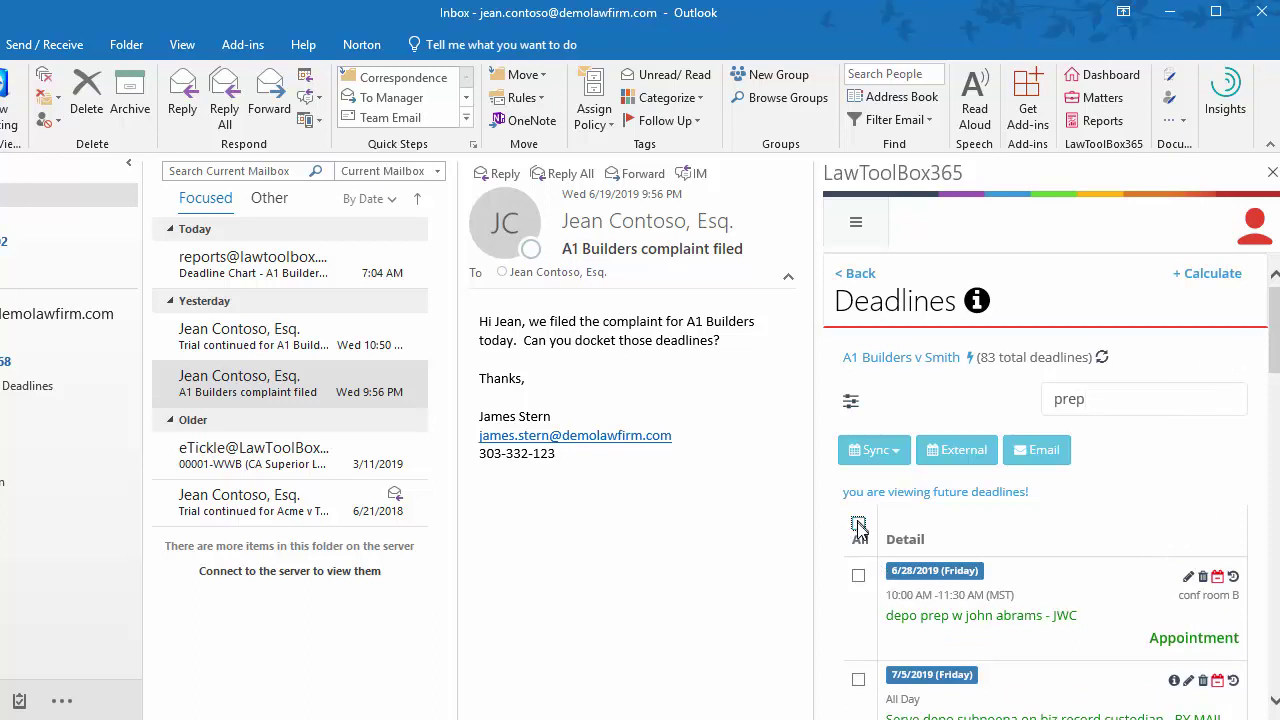
pyautogui.click(858, 576)
# Send it to the recipient's e-mail as a Google or iCal appointment in US MOUNTAIN time
pyautogui.click(963, 458)
pyautogui.click(995, 376)
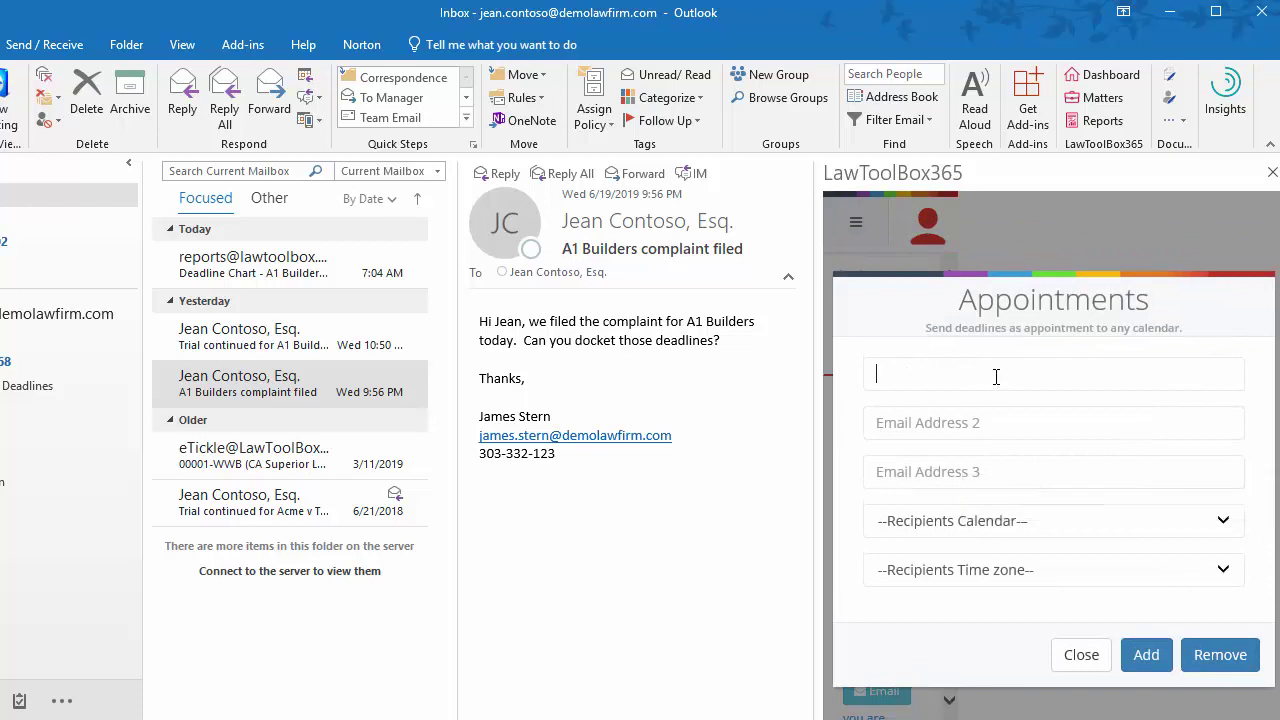
pyautogui.hotkey('ctrl', 'v')
pyautogui.click(940, 520)
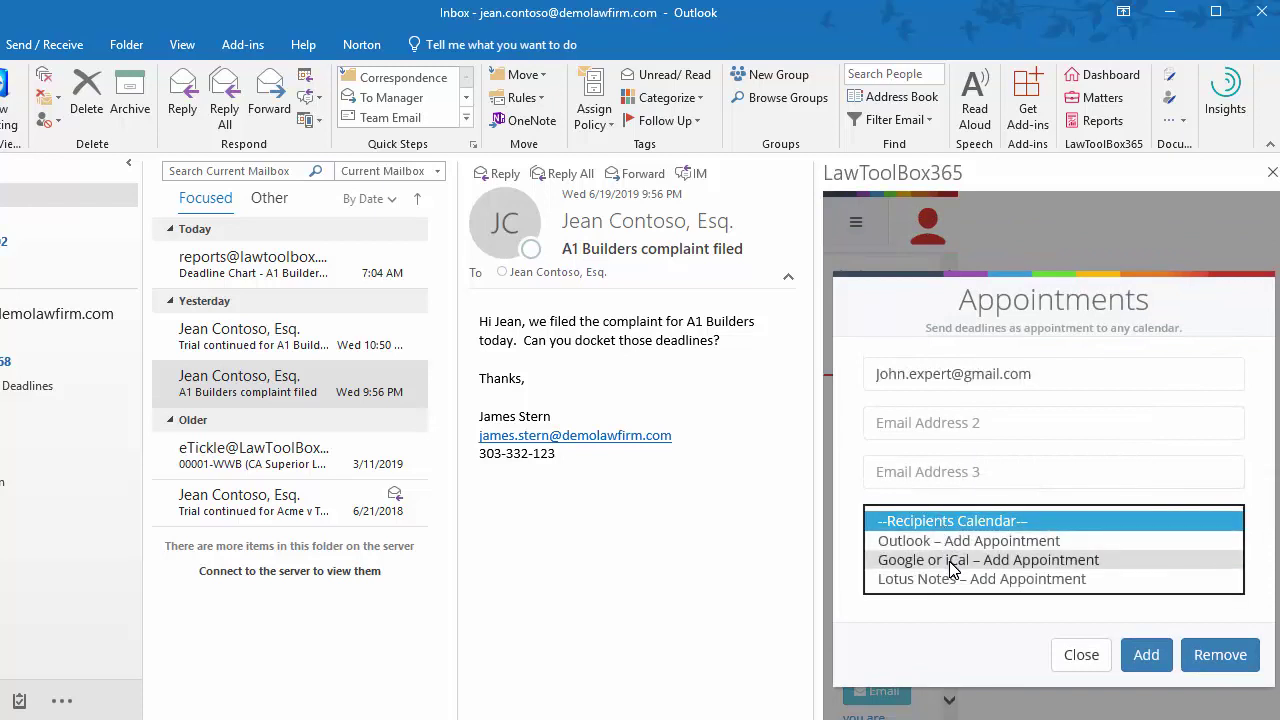
pyautogui.click(951, 561)
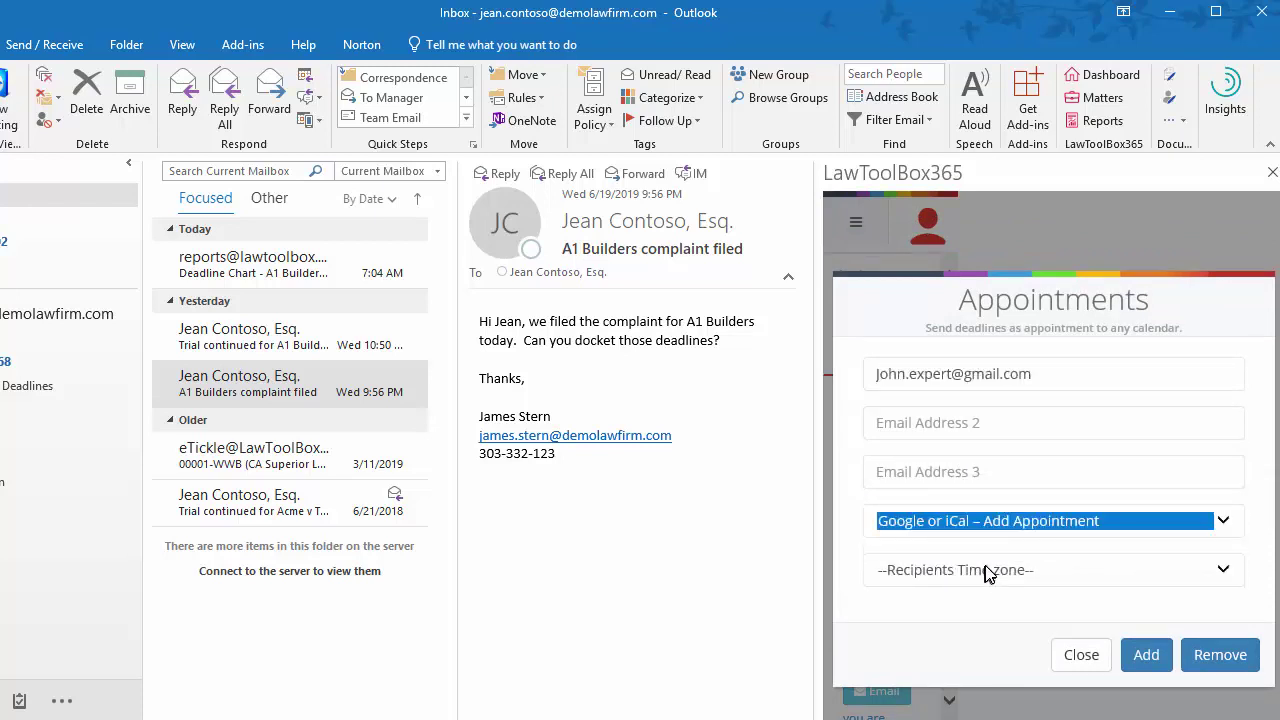
pyautogui.click(988, 570)
pyautogui.click(978, 625)
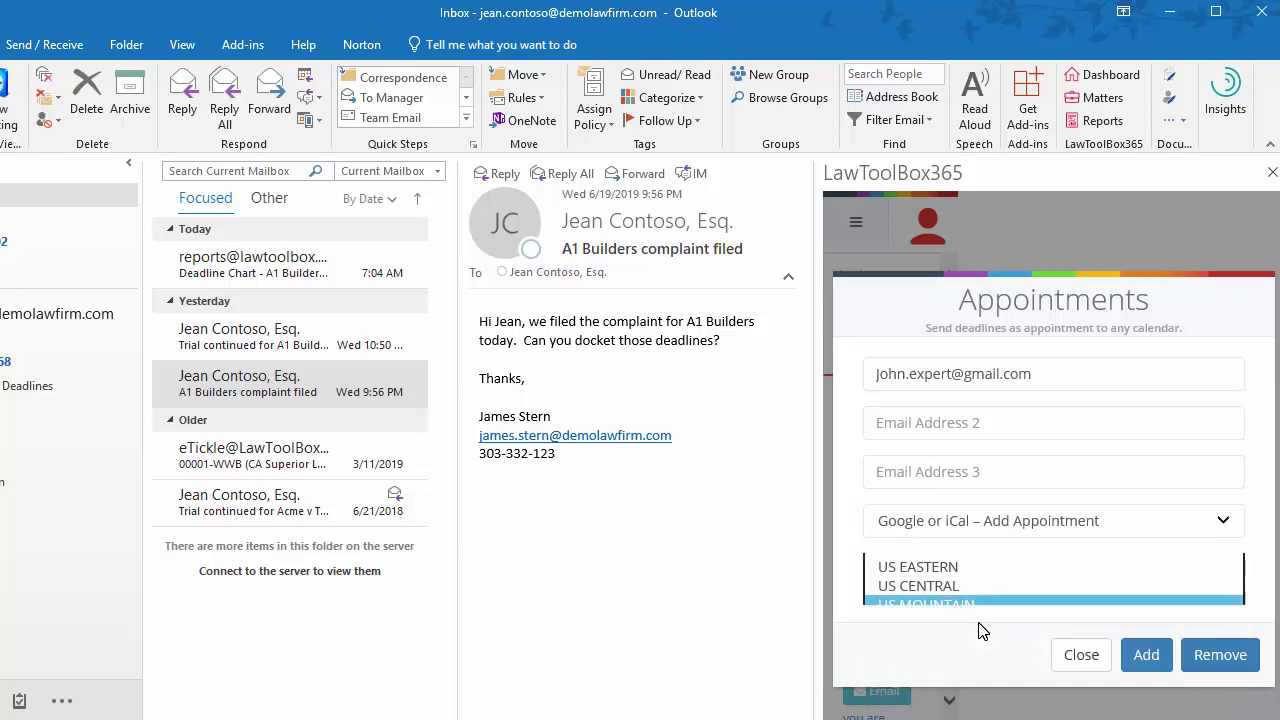
pyautogui.click(1150, 660)
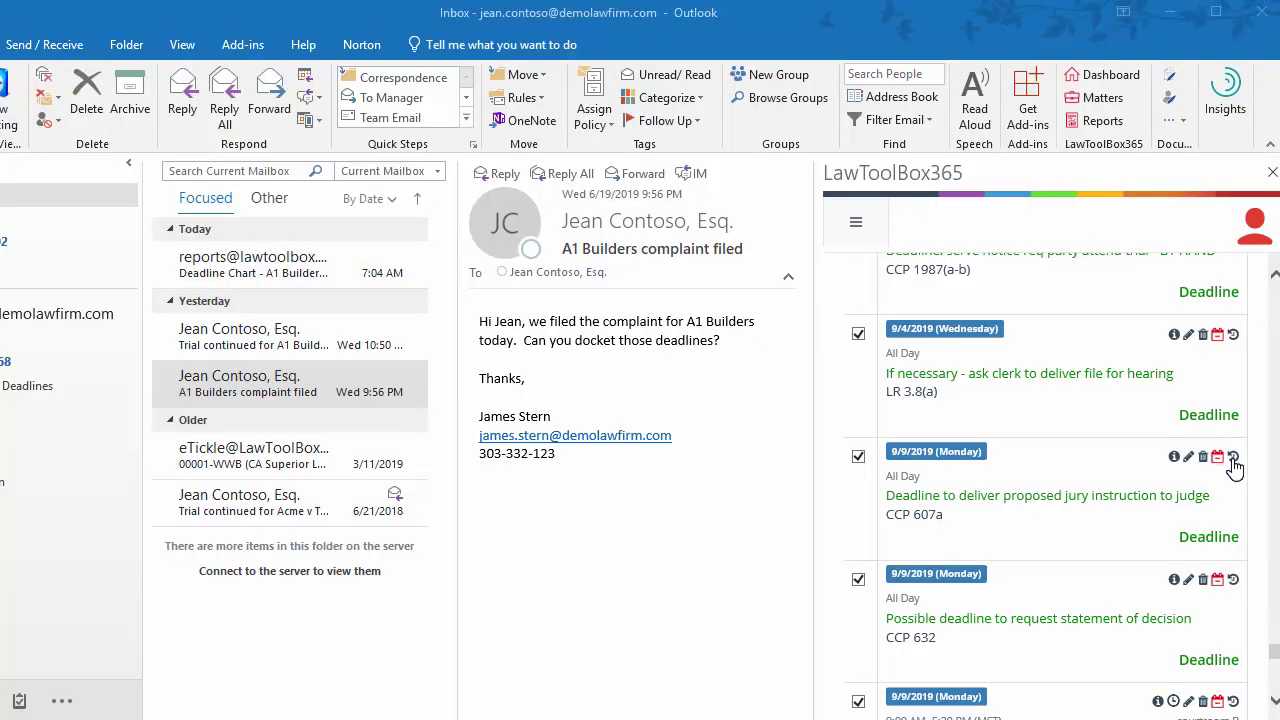
# Review the jury-instruction deadline's history: creation time, creator, original 8/30/2019 due date, and latest edit
pyautogui.click(1233, 458)
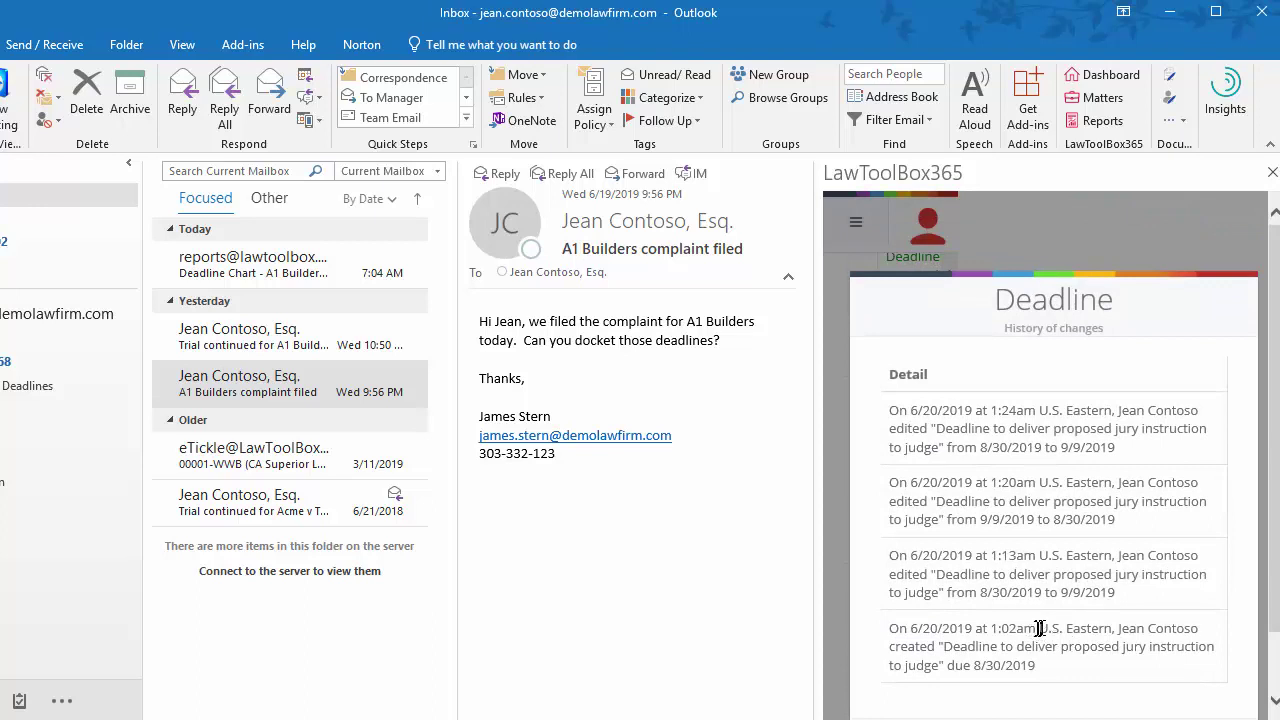
pyautogui.moveTo(1040, 628); pyautogui.dragTo(897, 630)
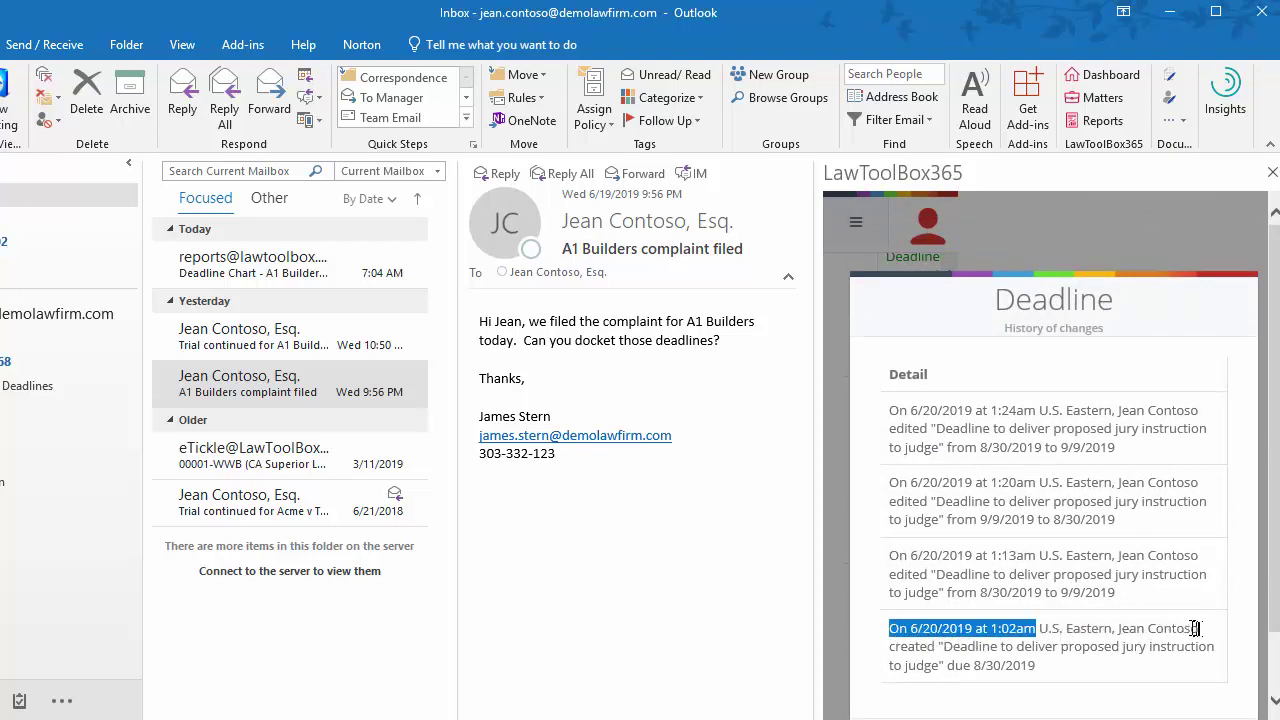
pyautogui.moveTo(1196, 628); pyautogui.dragTo(1118, 629)
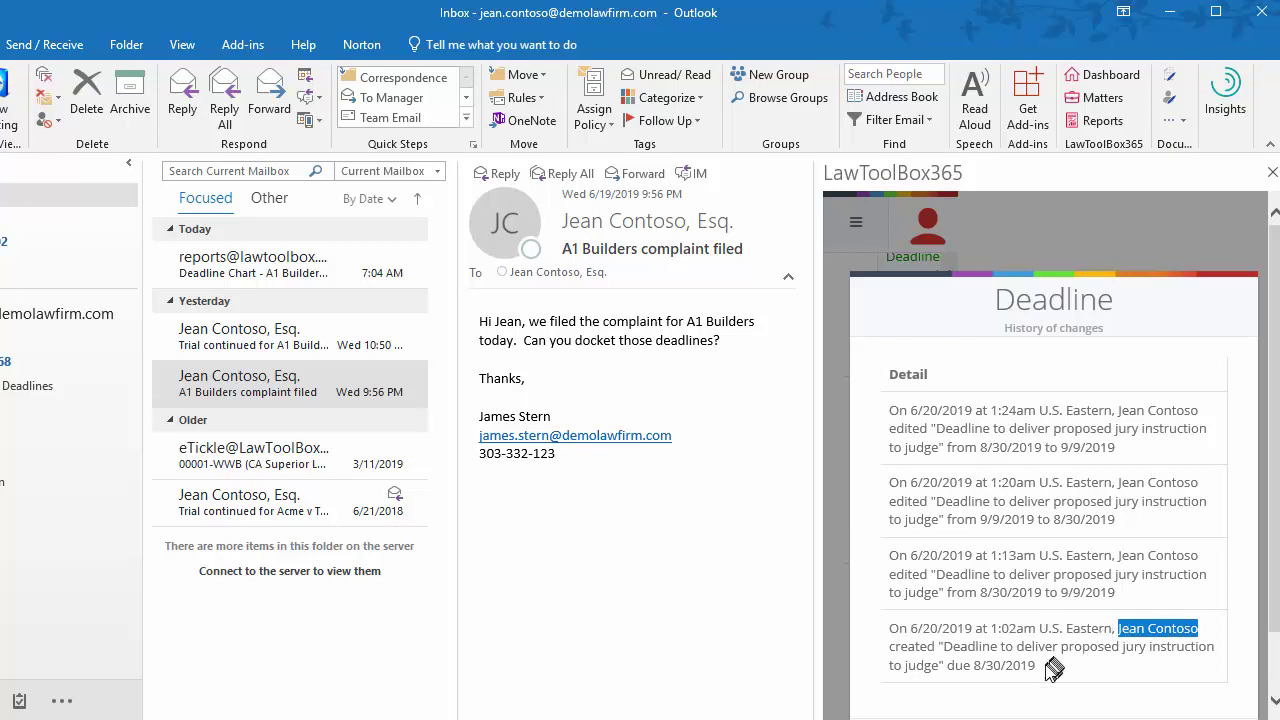
pyautogui.moveTo(1038, 666); pyautogui.dragTo(976, 674)
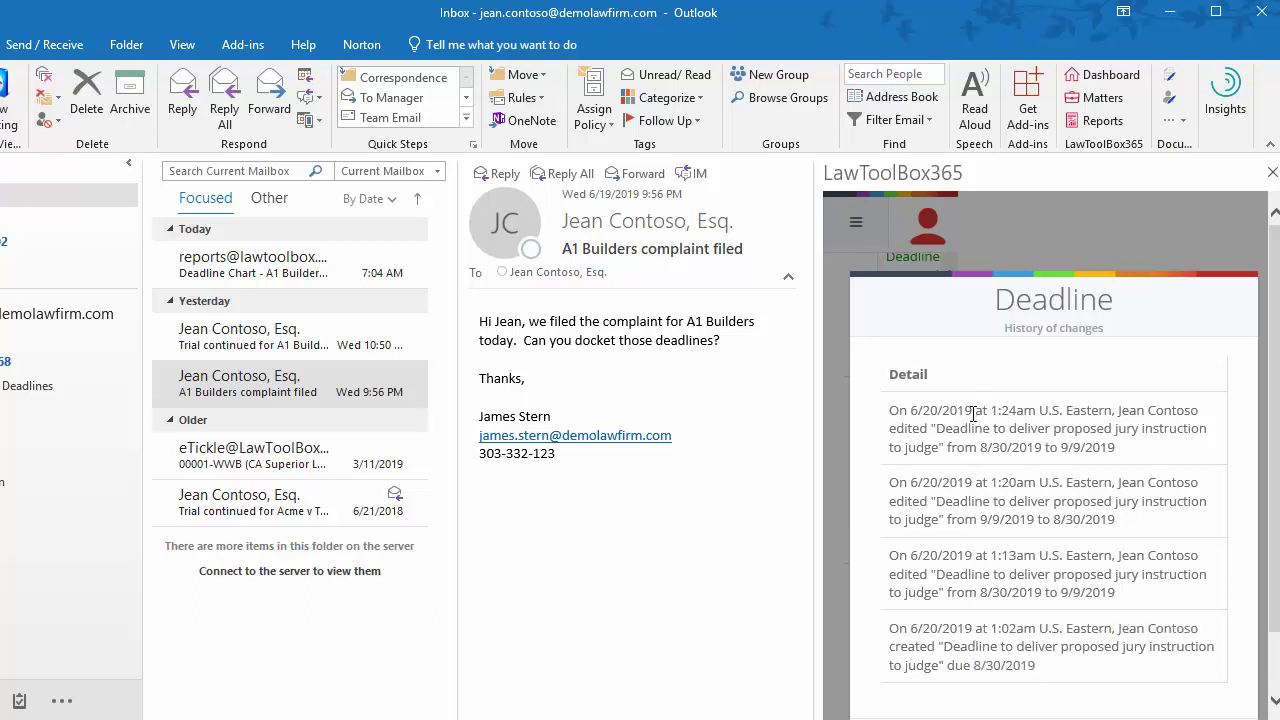
pyautogui.moveTo(1038, 411); pyautogui.dragTo(918, 414)
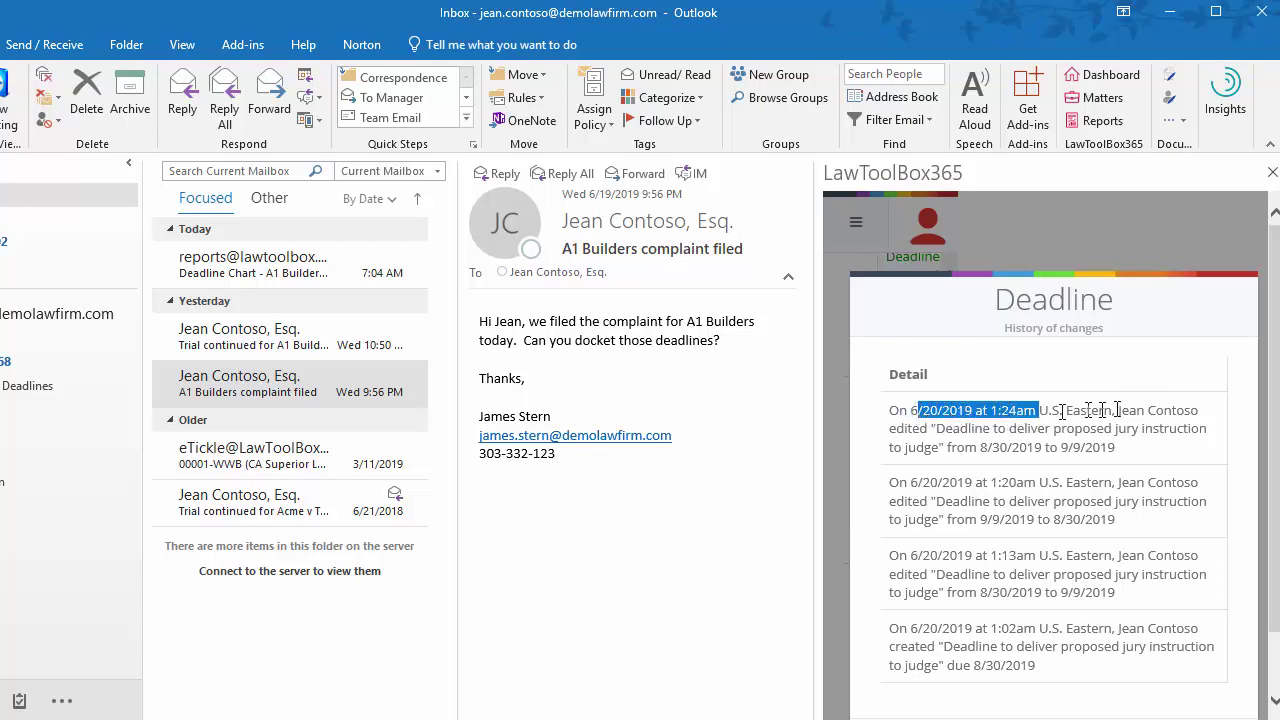
pyautogui.moveTo(1198, 411); pyautogui.dragTo(968, 471)
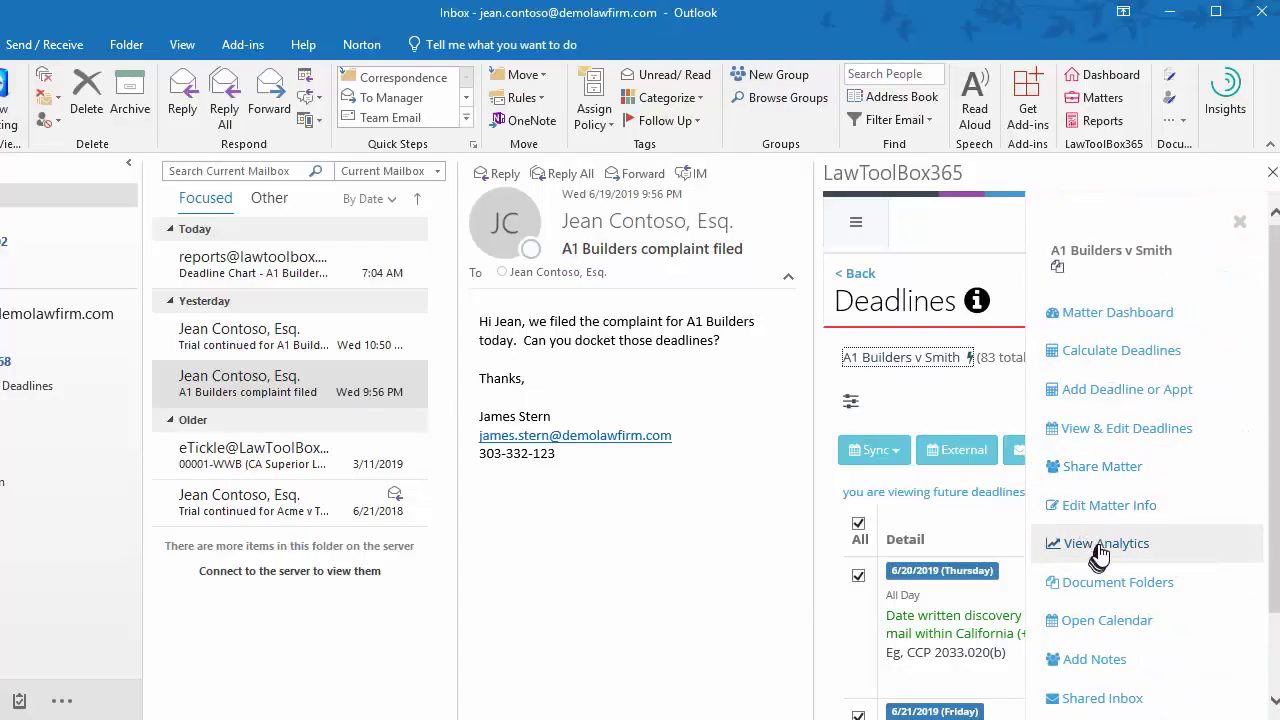
# Open A1 Builders v Smith's analytics and load its motion analytics
pyautogui.click(1101, 546)
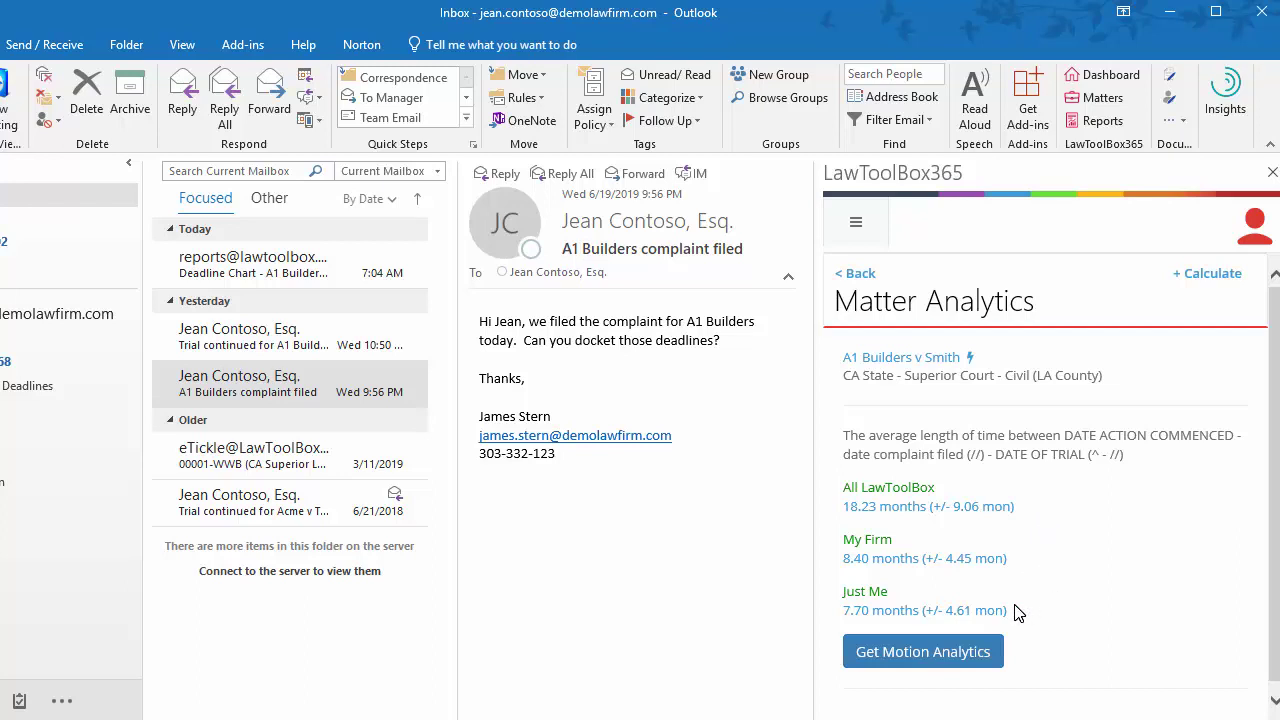
pyautogui.click(929, 654)
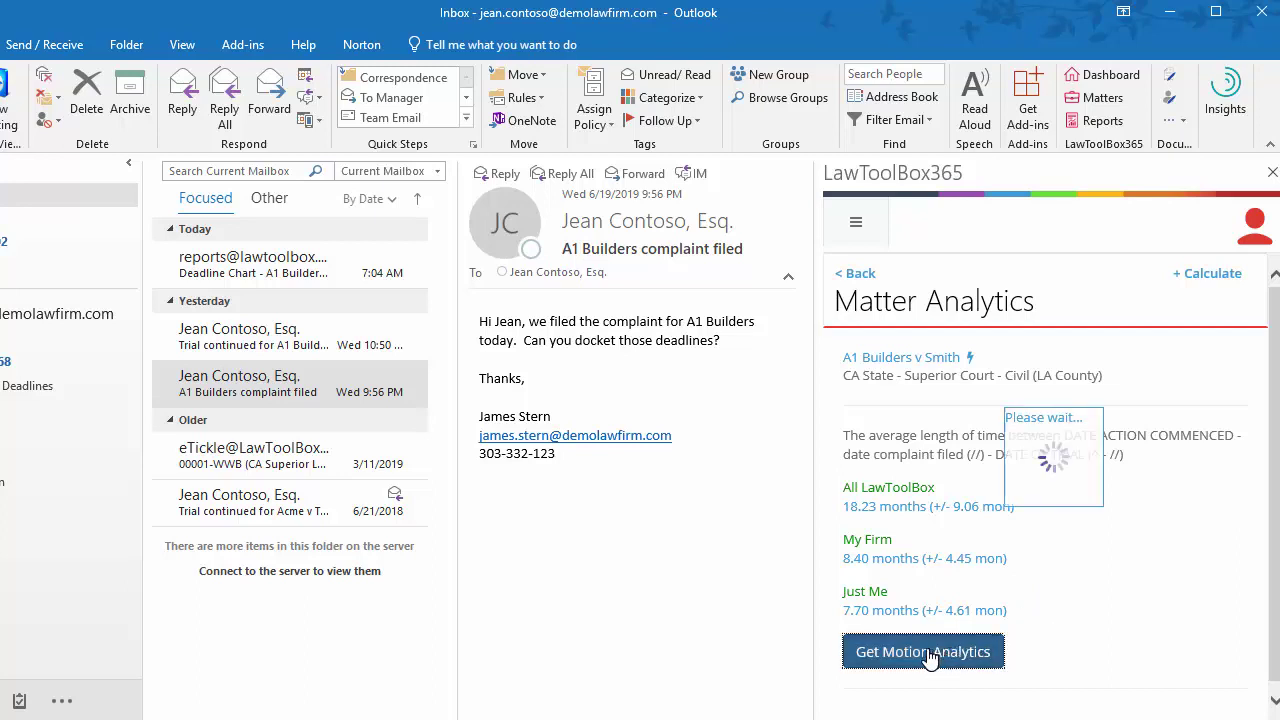
pyautogui.scroll(-2, 929, 656)
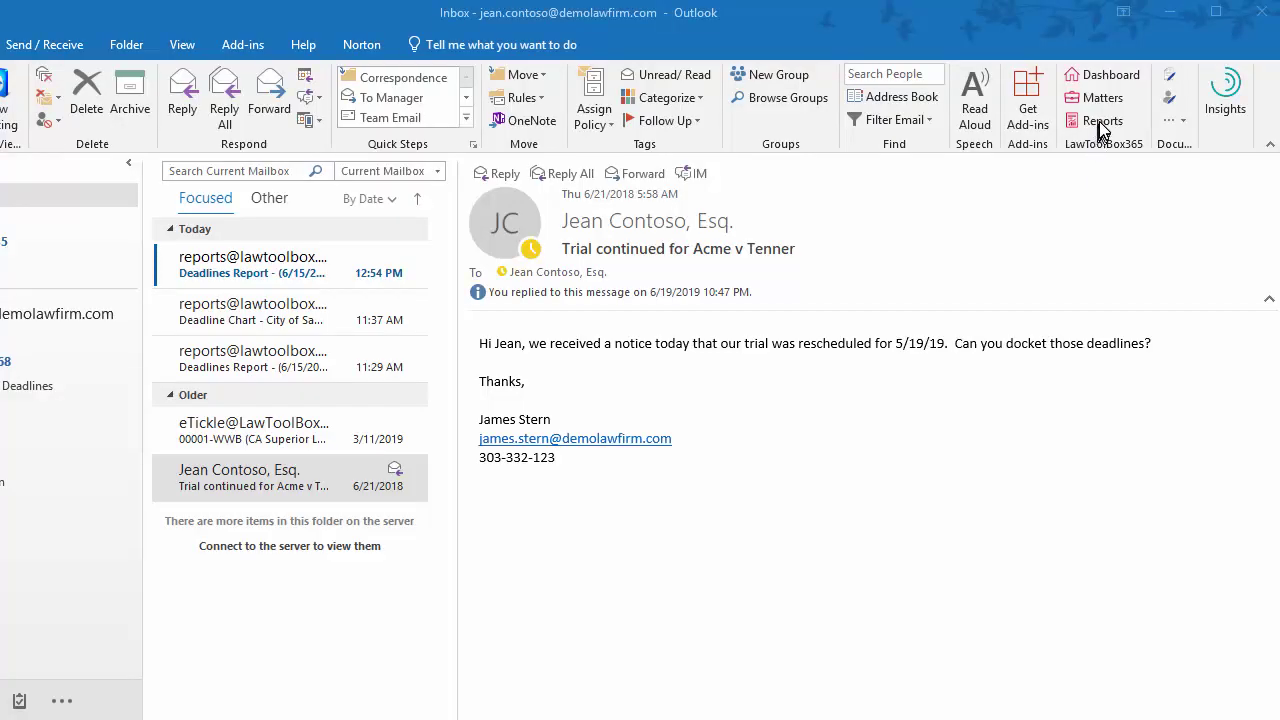
# Run the 6/15/2019–7/18/2019 deadline report for the mailbox owner
pyautogui.click(1101, 122)
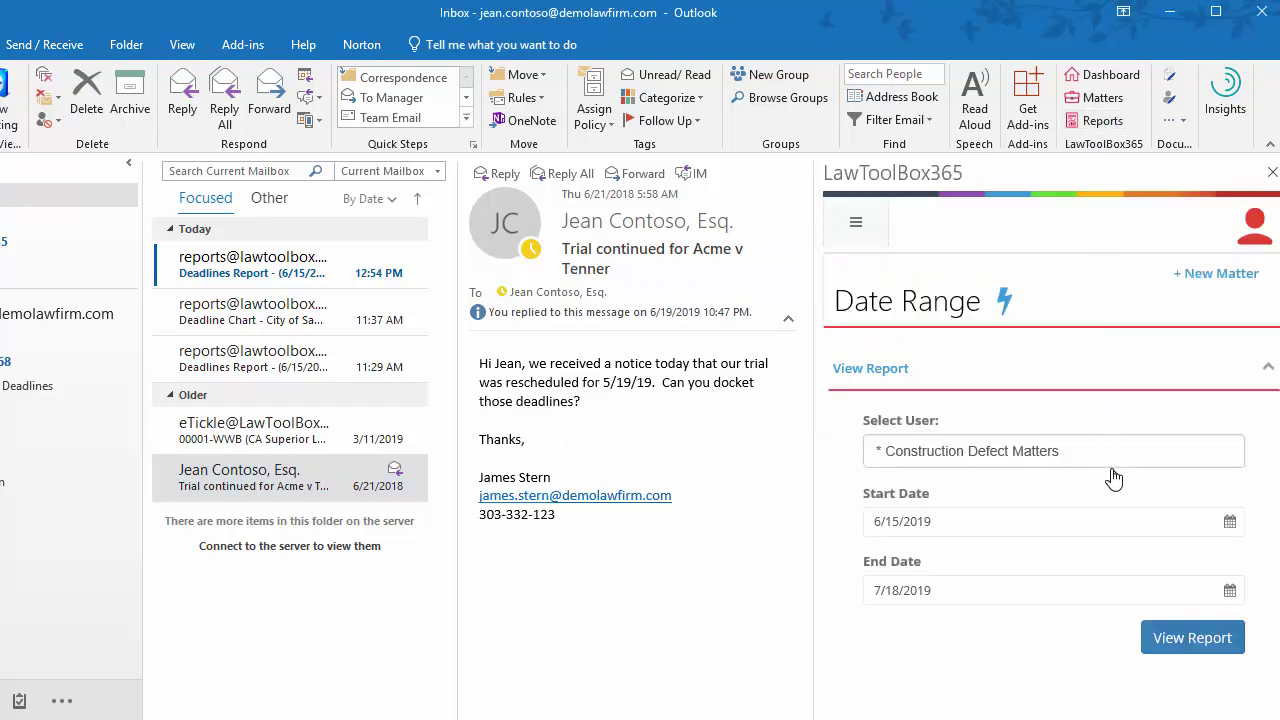
pyautogui.click(1117, 460)
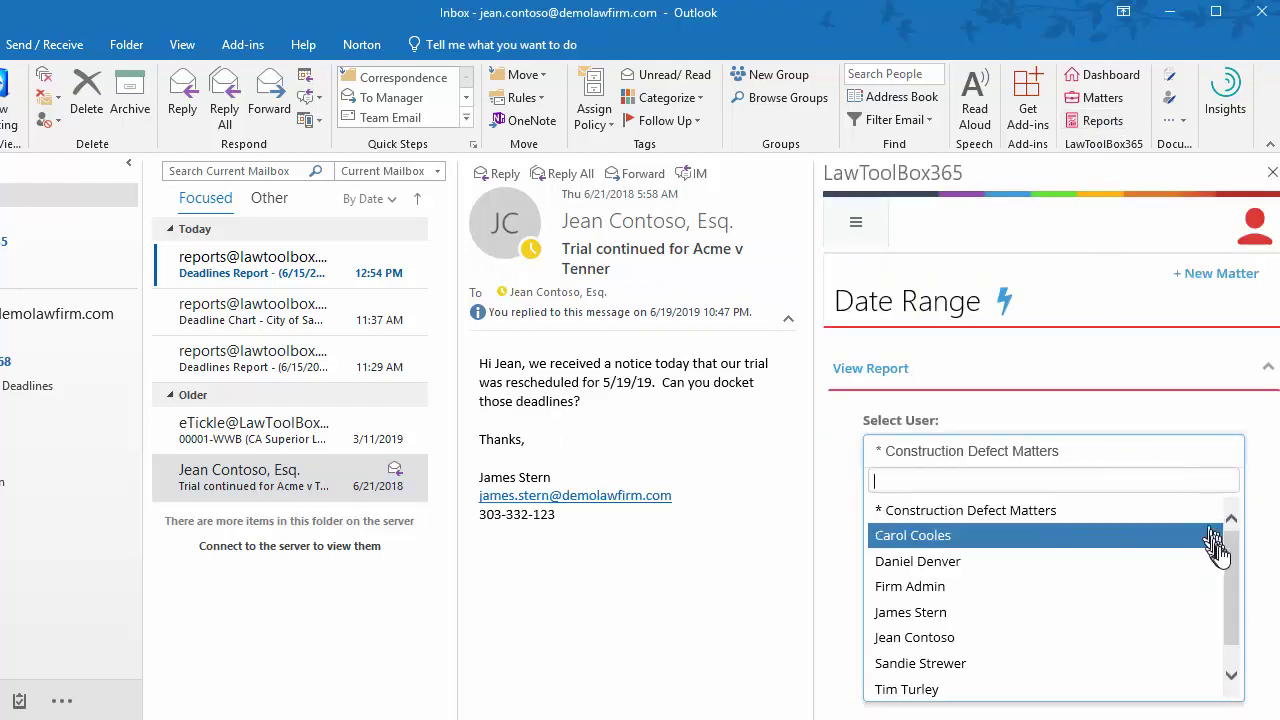
pyautogui.moveTo(1231, 557)
pyautogui.mouseDown()
pyautogui.moveTo(1231, 600)
pyautogui.moveTo(1233, 572)
pyautogui.mouseUp()
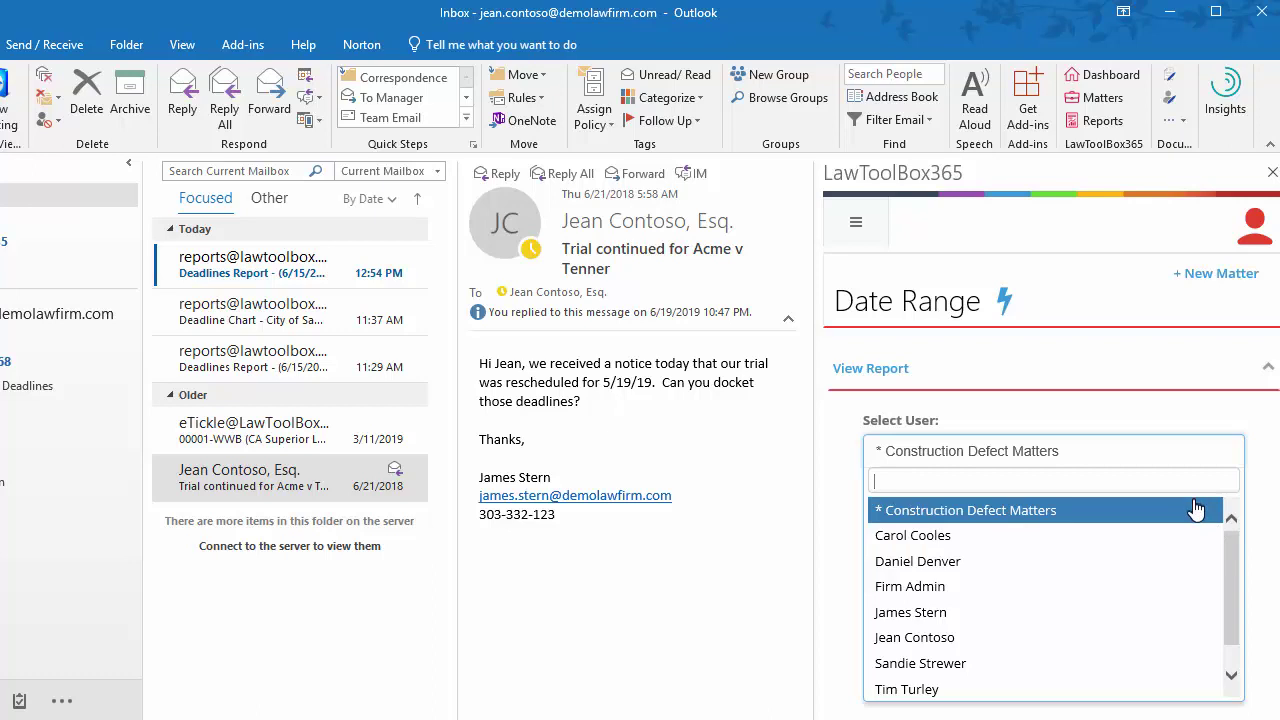
pyautogui.click(1164, 637)
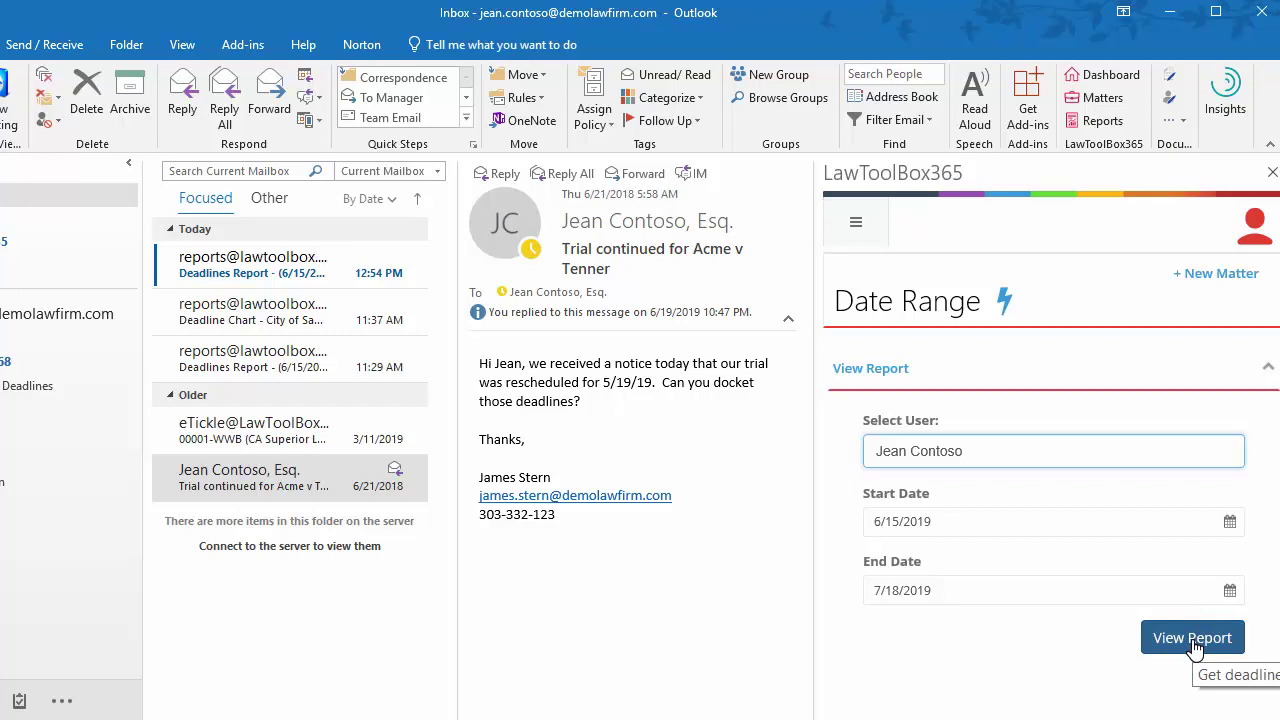
pyautogui.click(1193, 648)
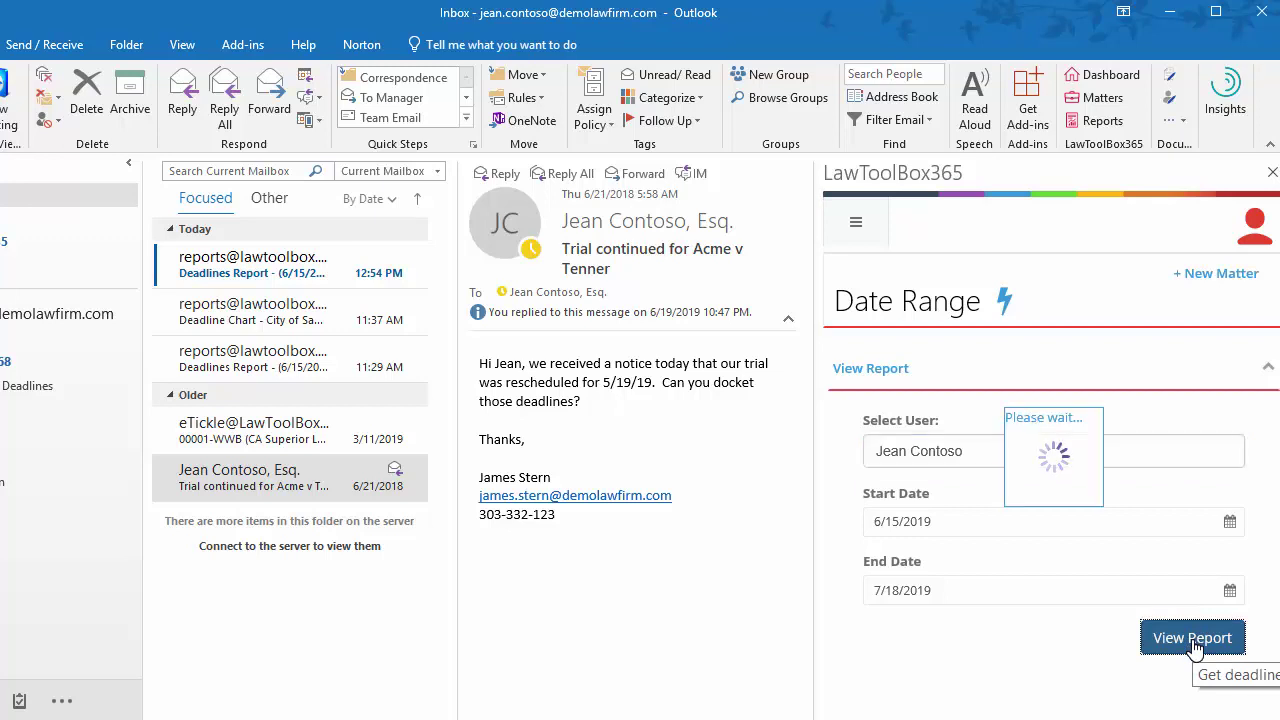
# Collapse the report criteria and filter the results to 'expert' deadlines
pyautogui.click(1252, 372)
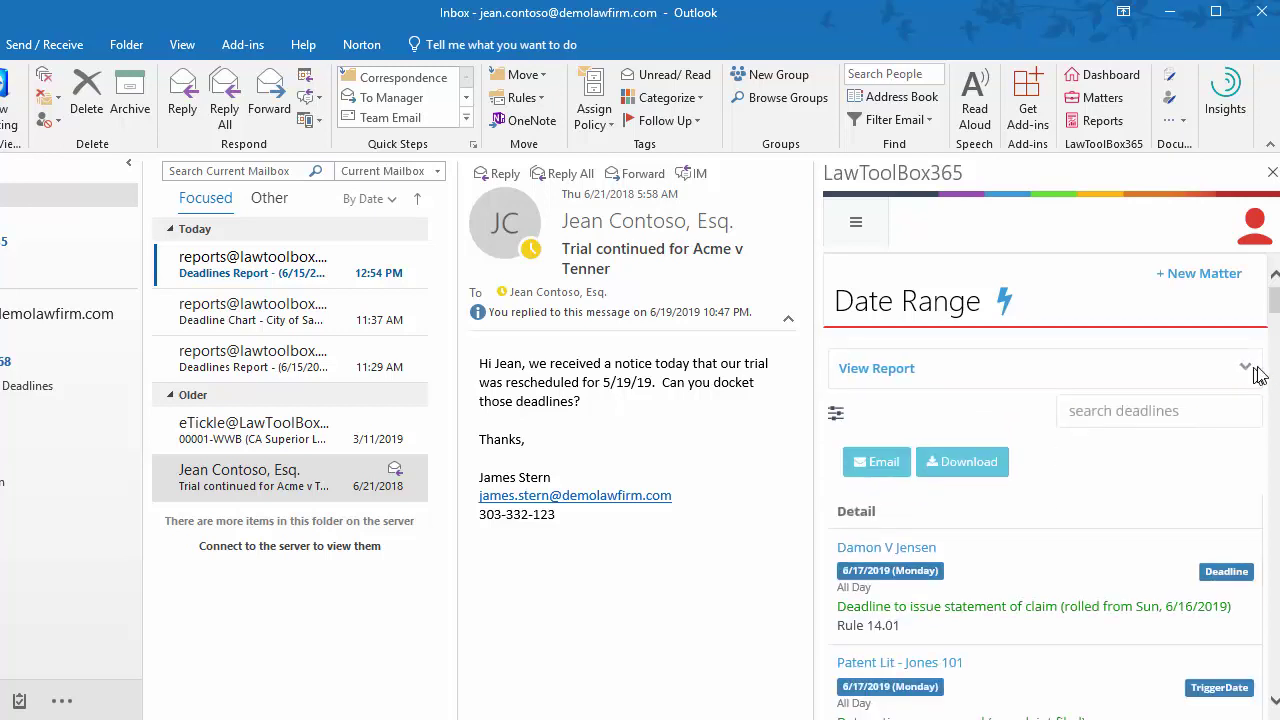
pyautogui.click(1205, 402)
pyautogui.write('expert')
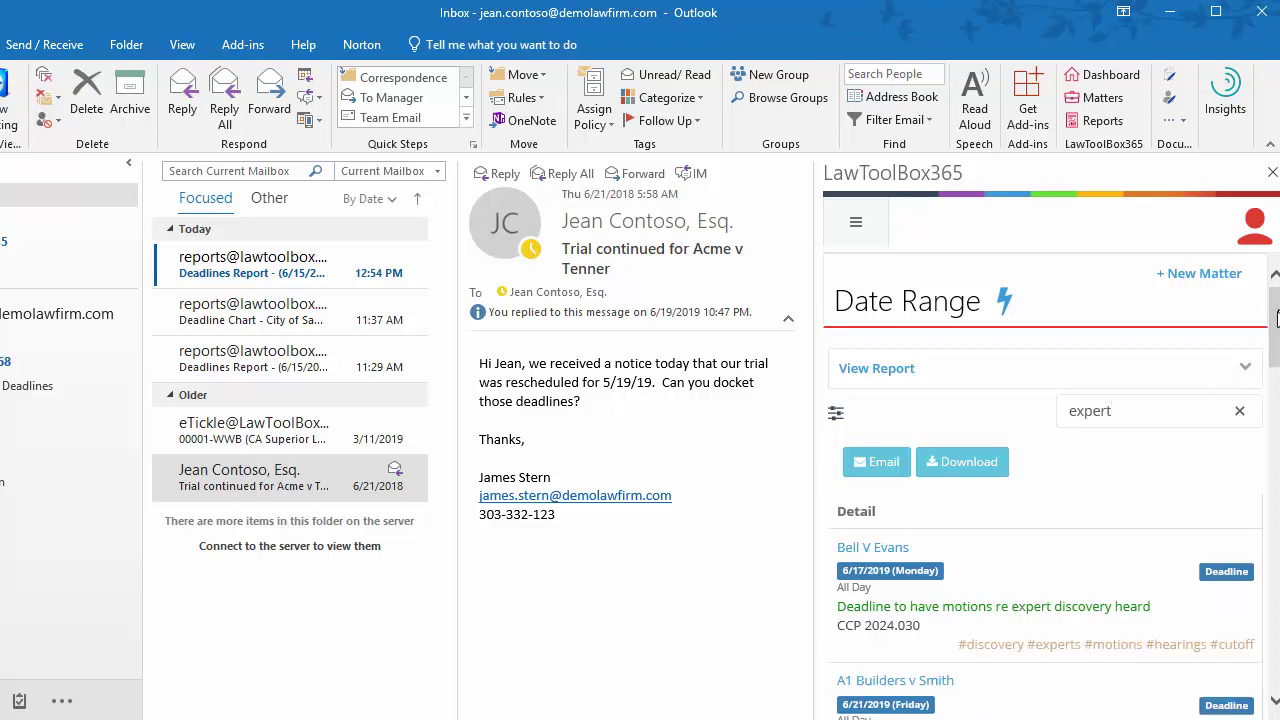
pyautogui.scroll(-3, 1274, 325)
pyautogui.scroll(-9, 1040, 480)
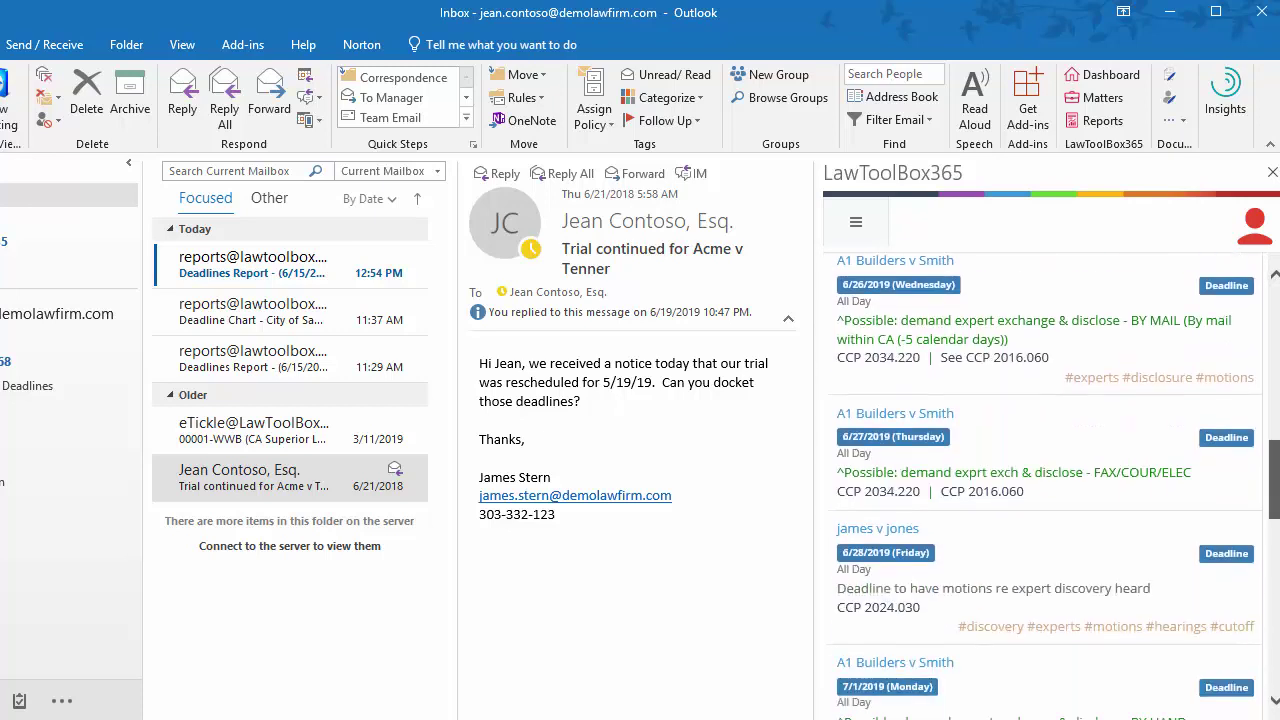
pyautogui.scroll(-5, 1050, 487)
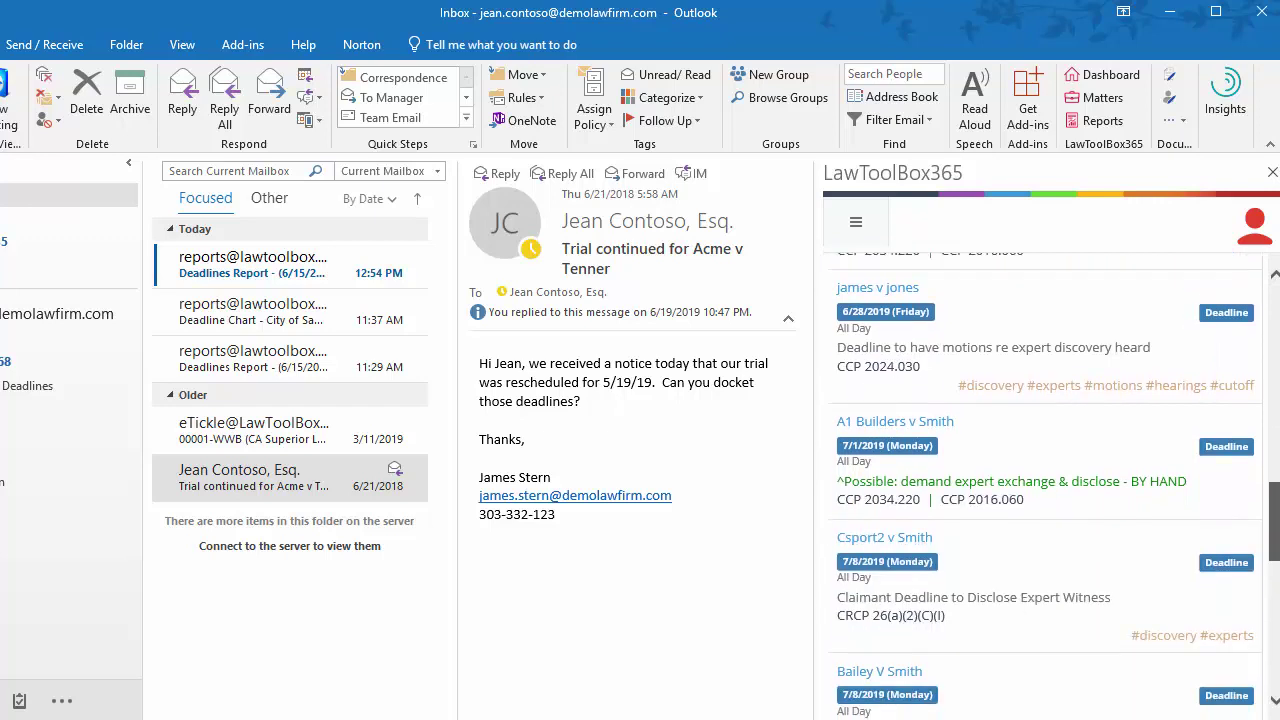
pyautogui.scroll(10, 1272, 355)
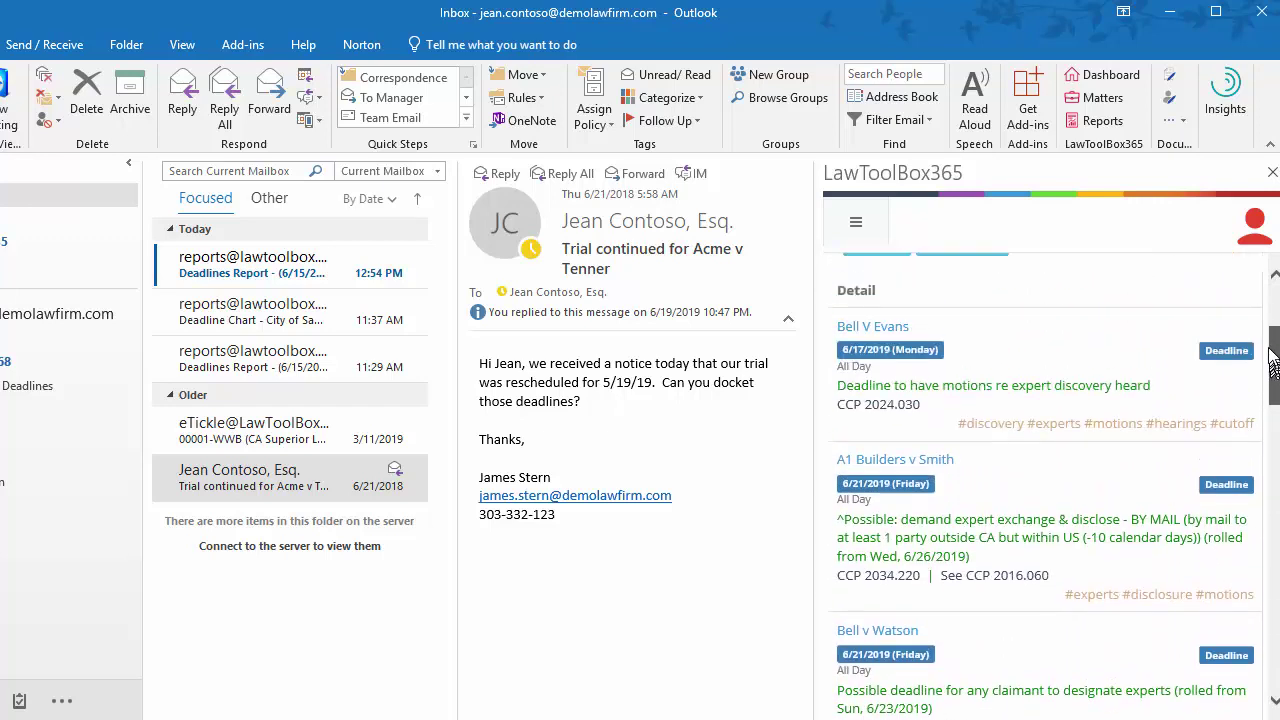
pyautogui.scroll(3, 1272, 355)
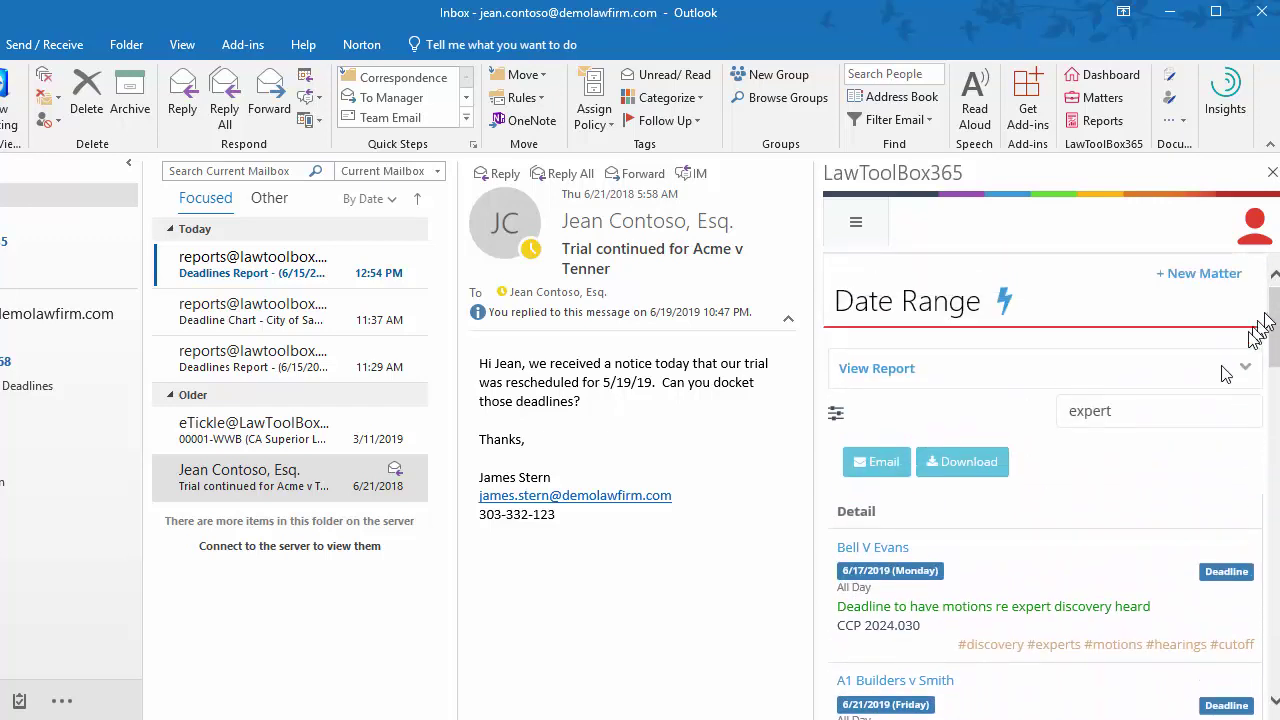
# Email the filtered report to yourself, then download and open the file
pyautogui.click(876, 467)
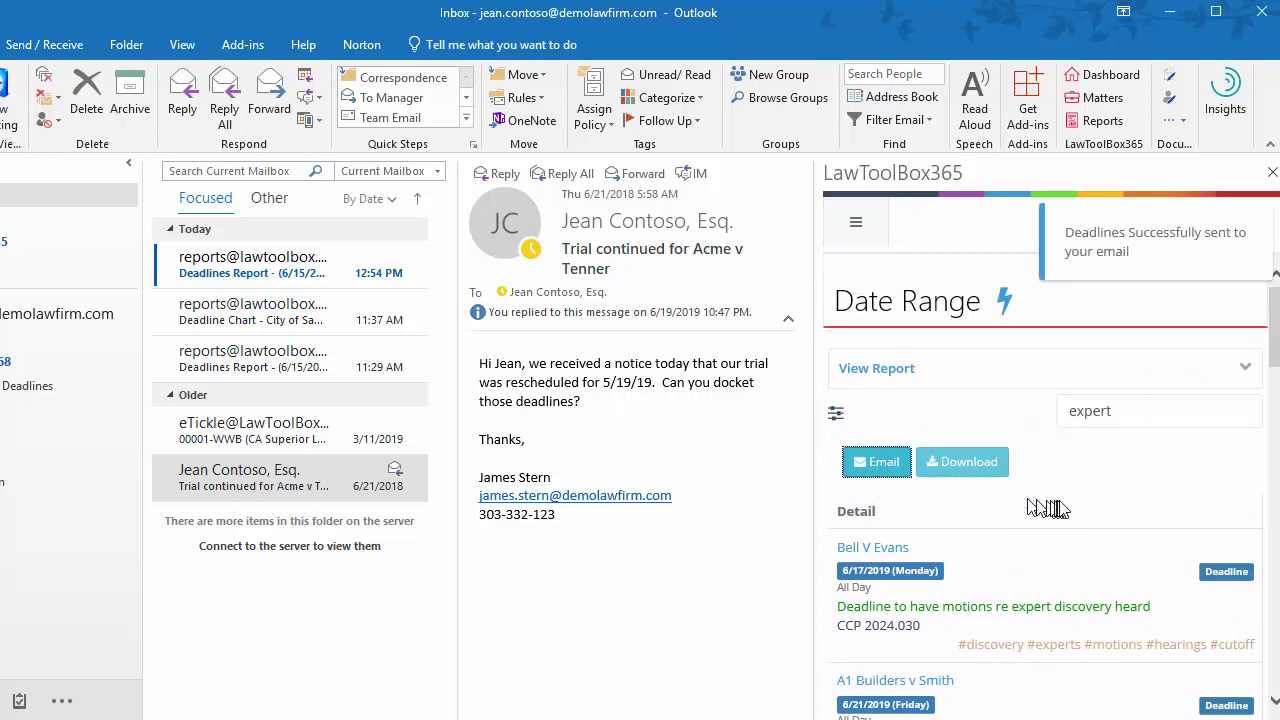
pyautogui.click(972, 466)
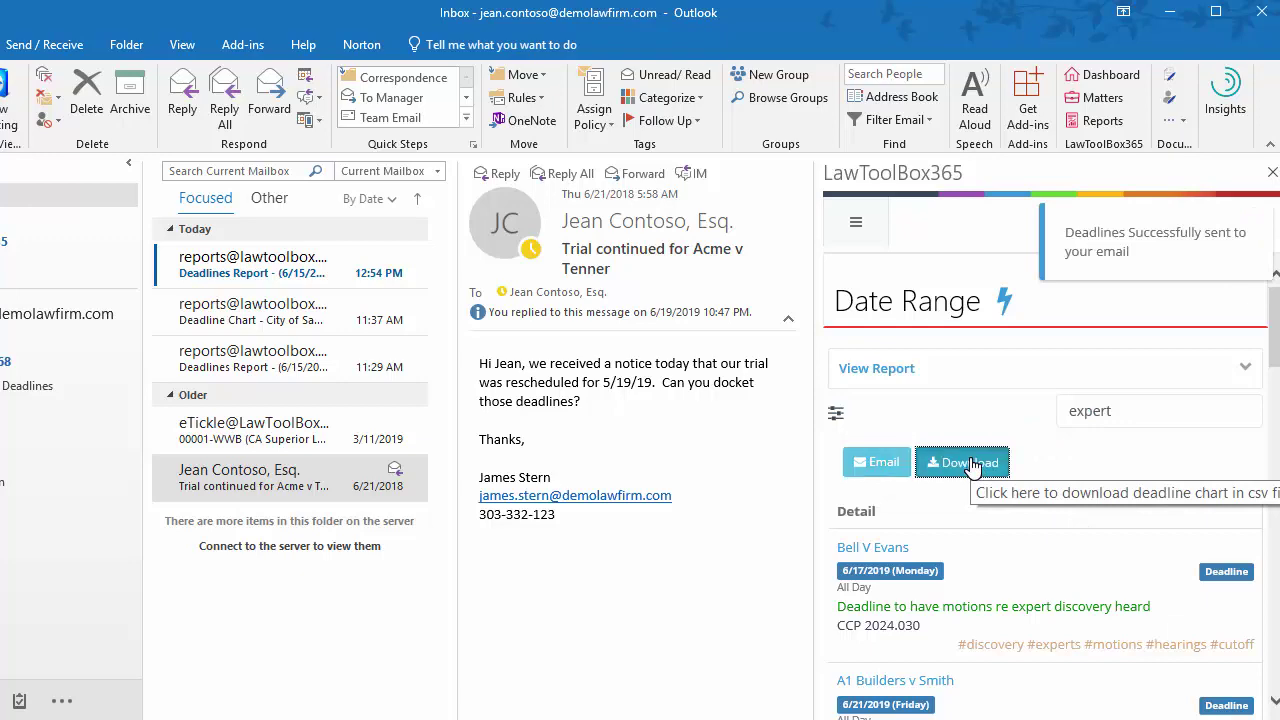
pyautogui.click(583, 257)
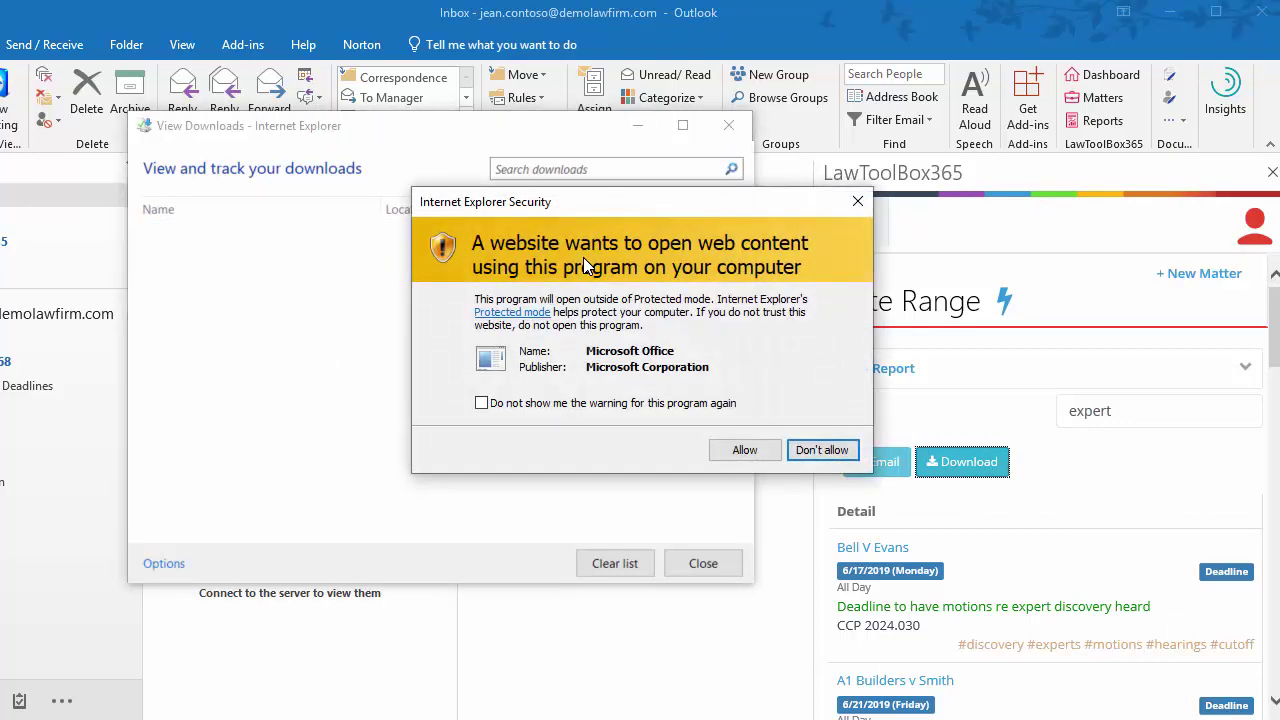
# Let Microsoft Office open the downloaded CSV, then read the newest 6/15–7/18/2019 Deadlines Report email
pyautogui.click(740, 450)
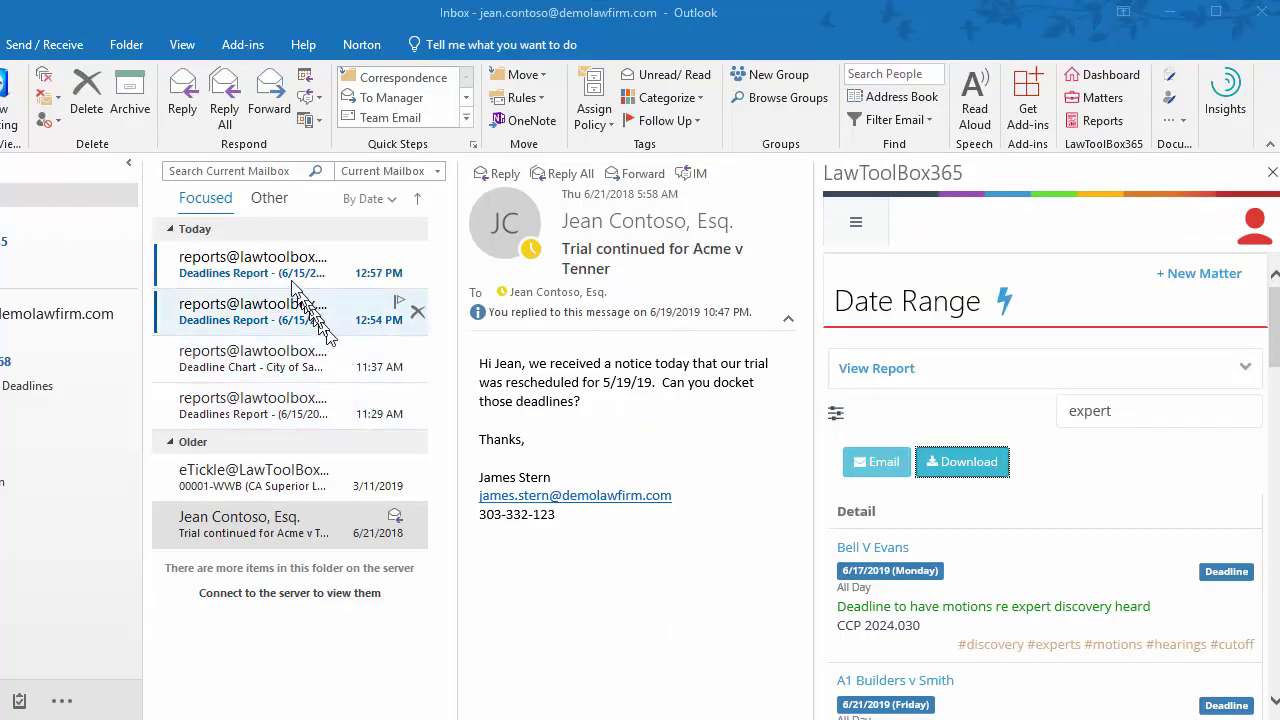
pyautogui.click(272, 266)
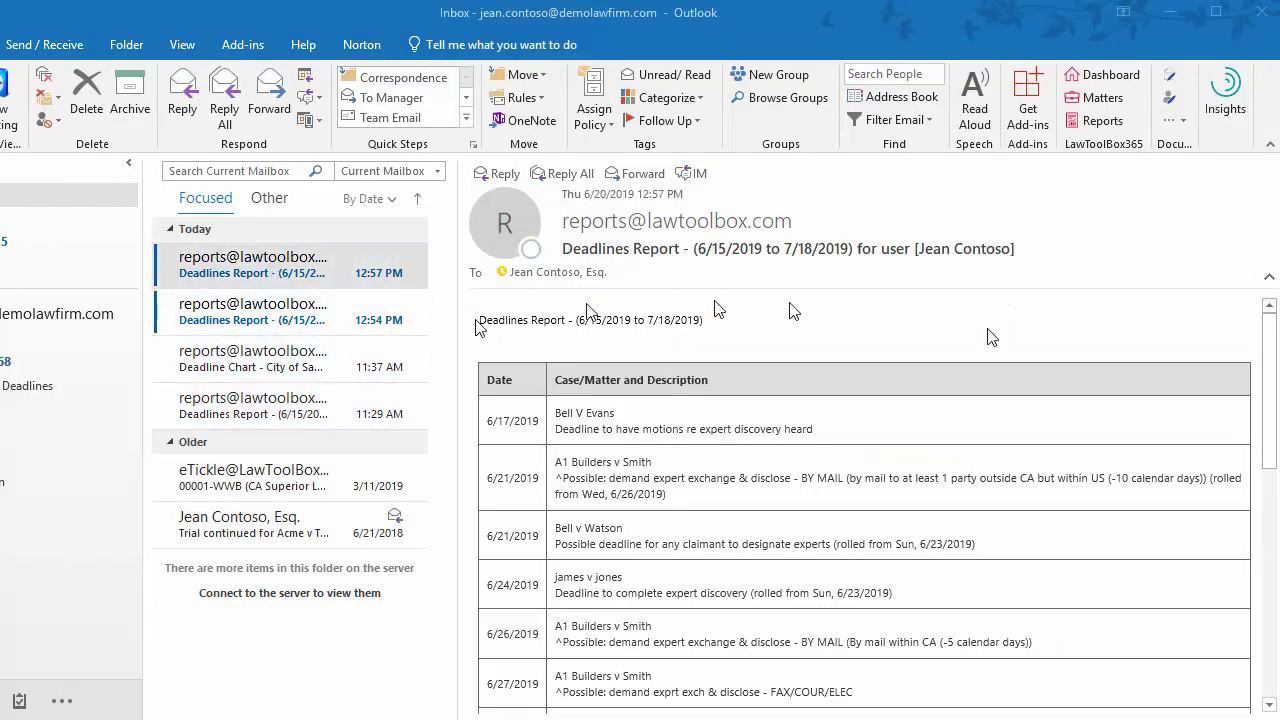
pyautogui.moveTo(1268, 323)
pyautogui.mouseDown()
pyautogui.moveTo(1261, 528)
pyautogui.moveTo(1260, 337)
pyautogui.mouseUp()
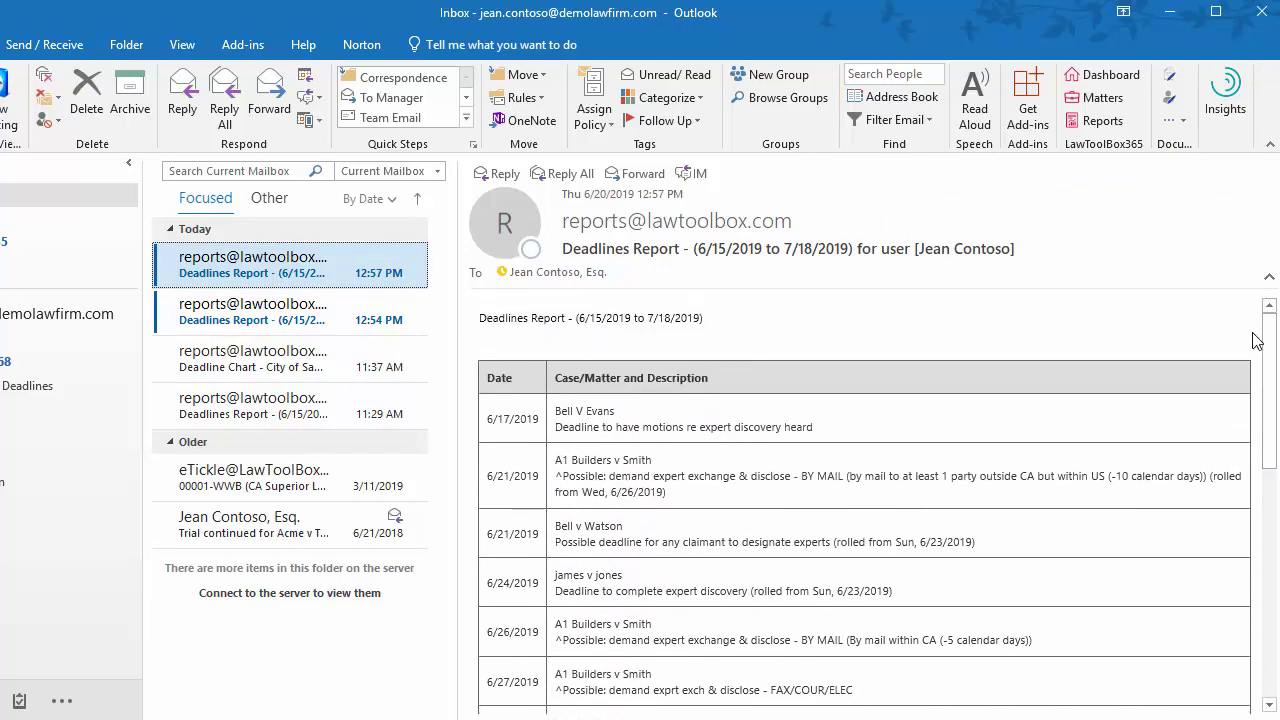
# Run the LawToolBox365 deadlines report for your own user with end date 06/28/2019
pyautogui.click(1100, 121)
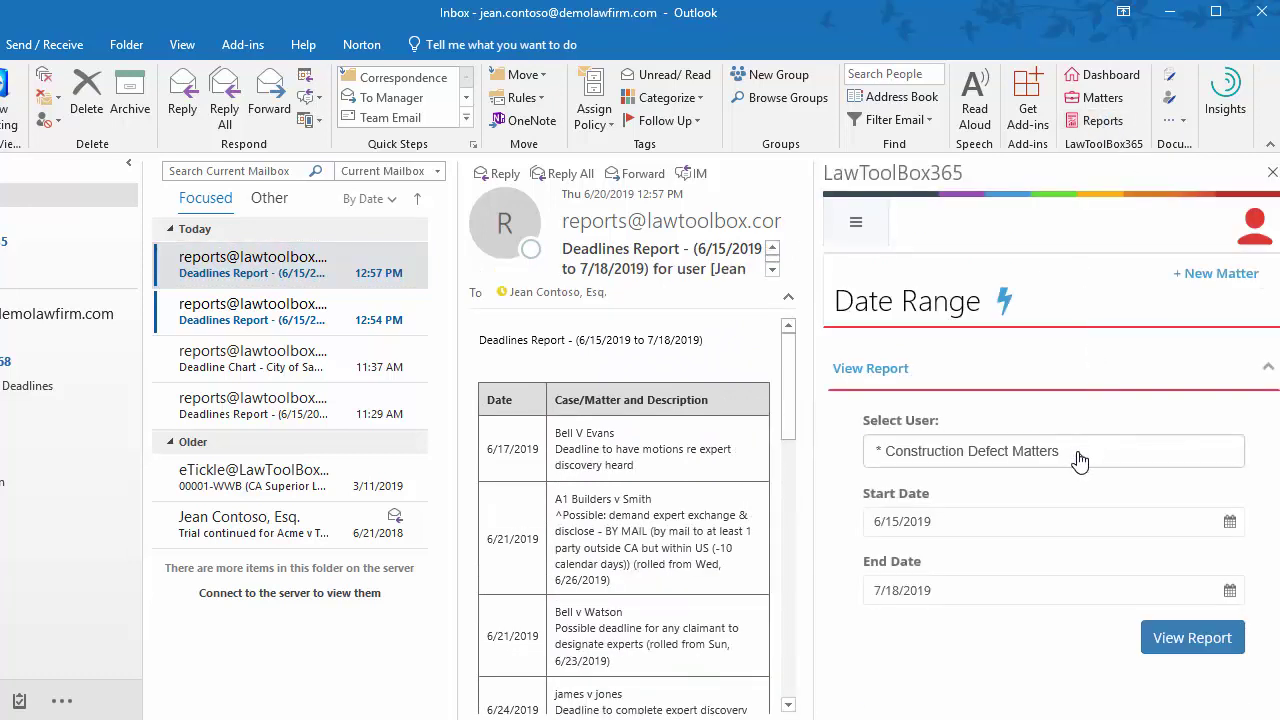
pyautogui.click(1080, 458)
pyautogui.click(1038, 637)
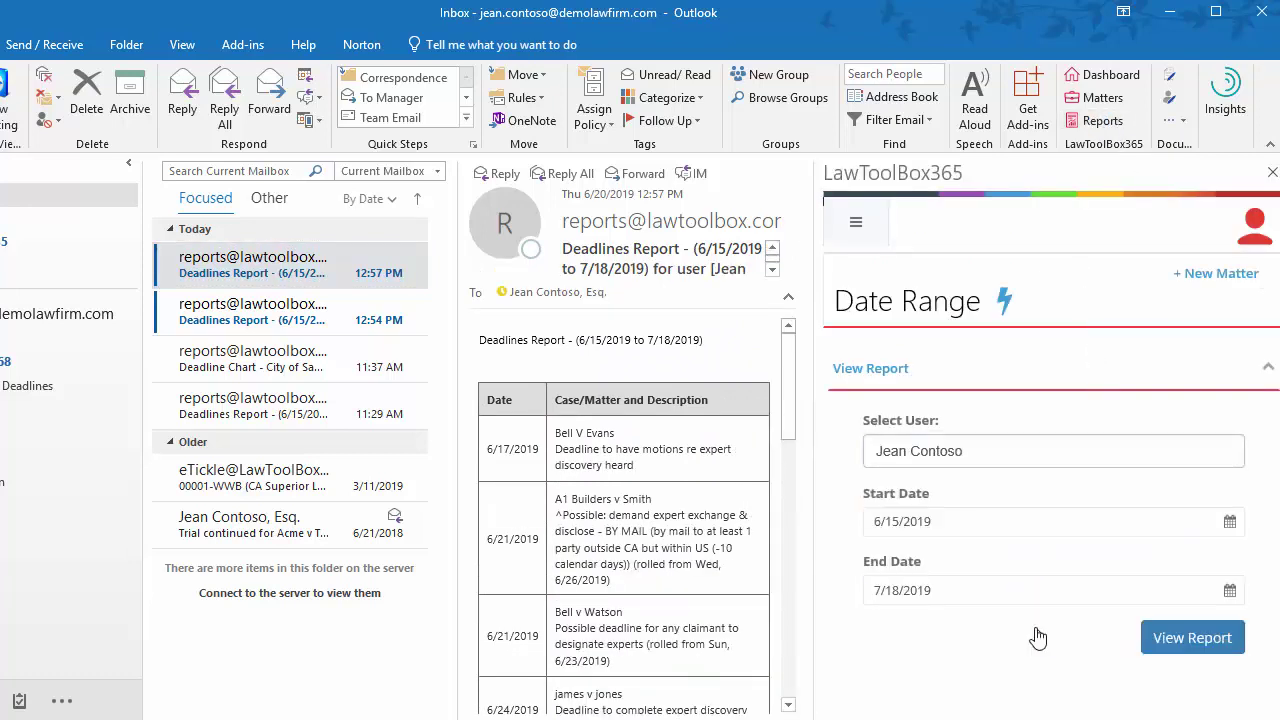
pyautogui.click(1026, 592)
pyautogui.hotkey('ctrl', 'a')
pyautogui.write('06/28/2019')
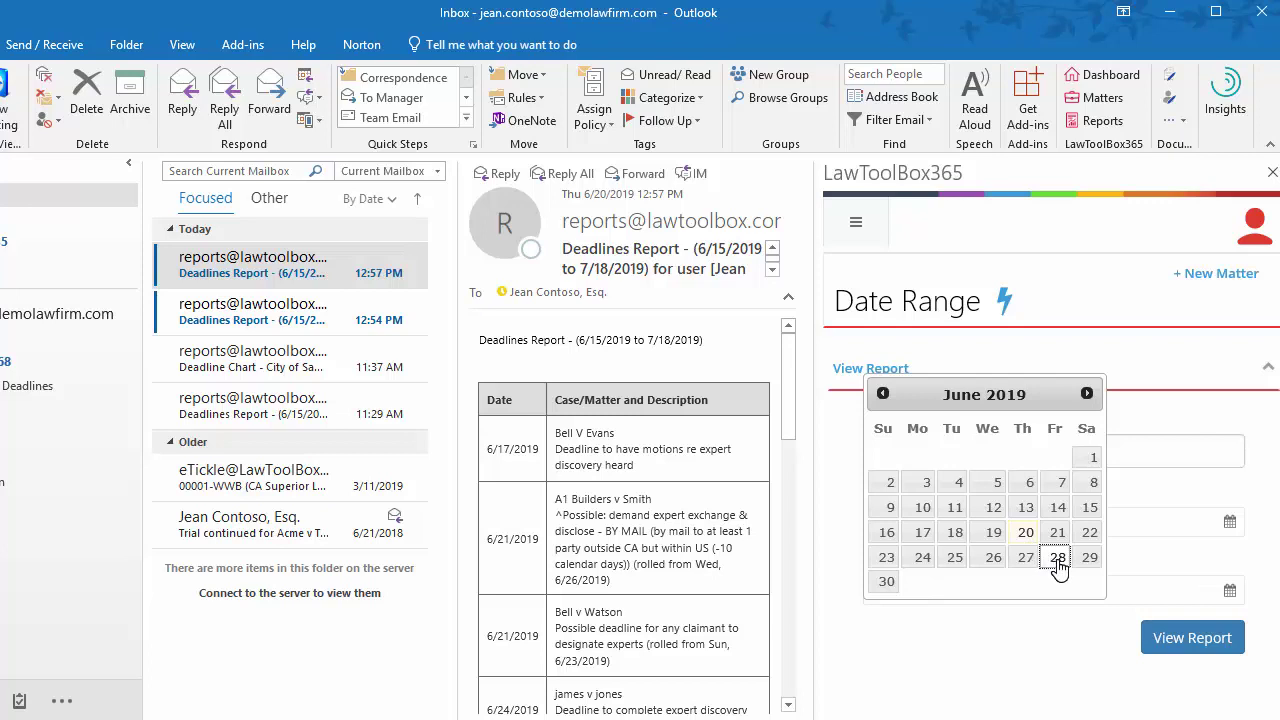
pyautogui.click(1057, 560)
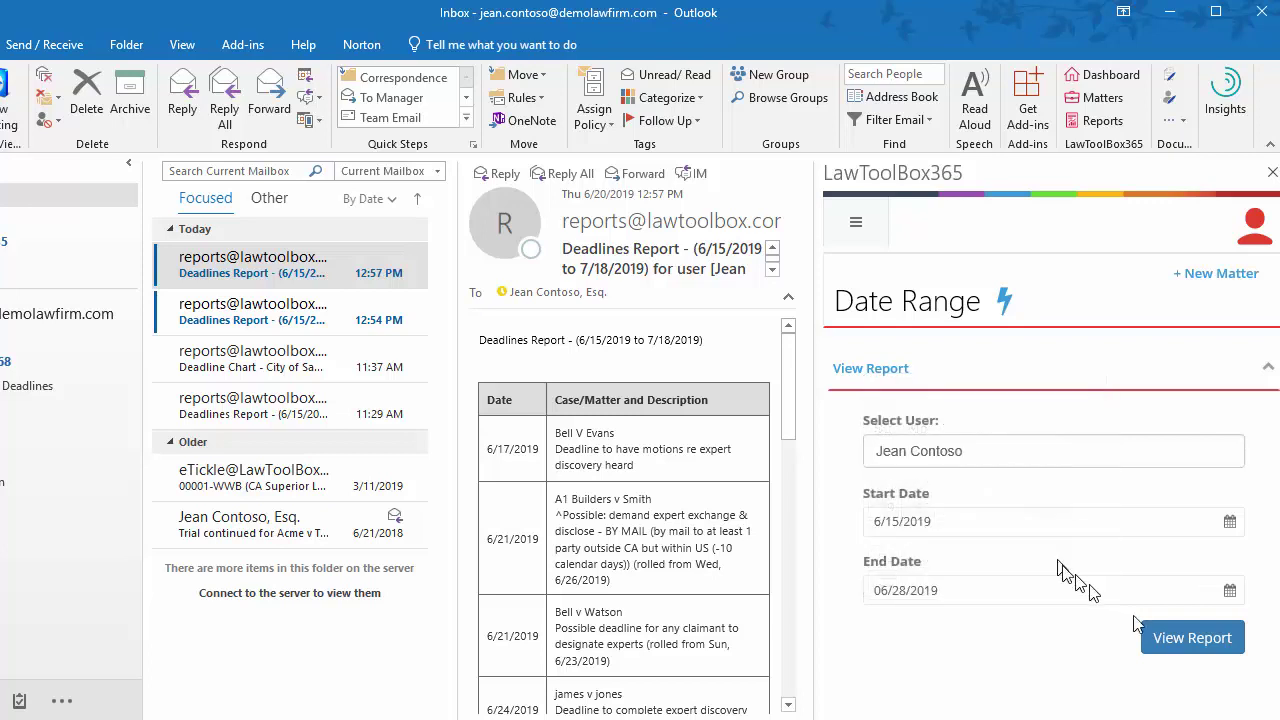
pyautogui.click(1210, 640)
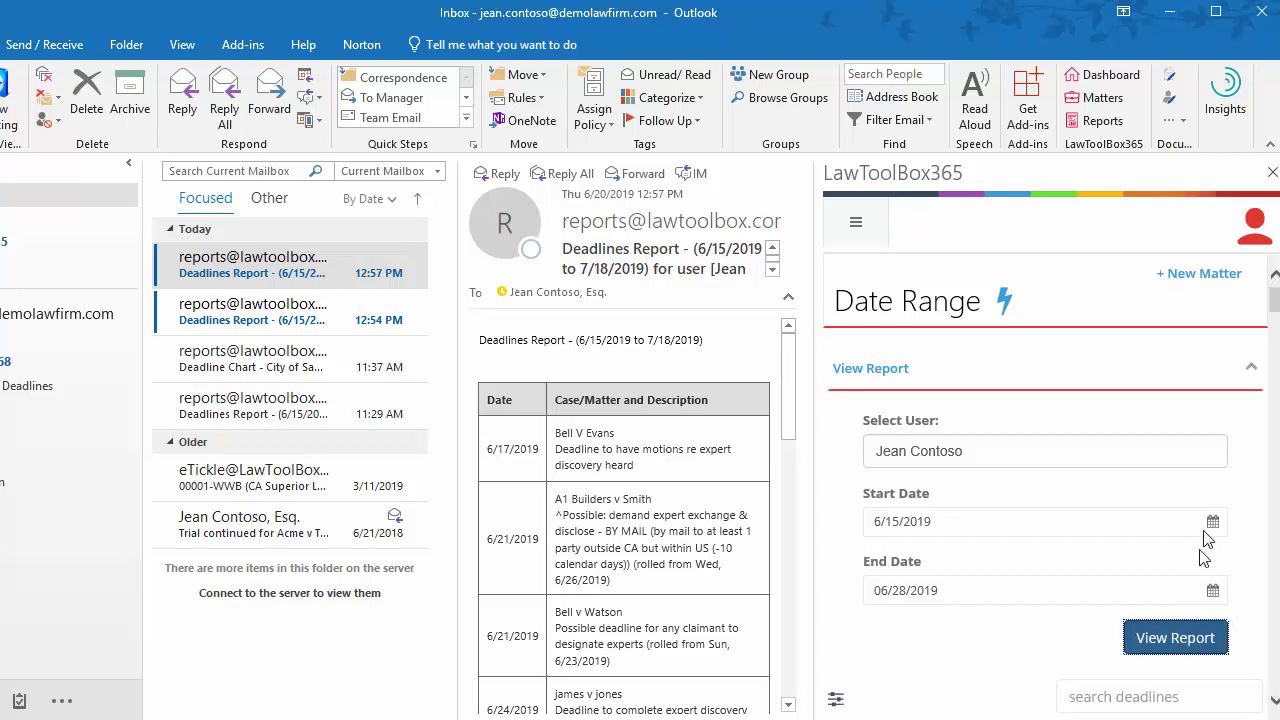
# Switch the report to long deadline descriptions, email it to yourself, and open the arrived report email
pyautogui.click(1249, 372)
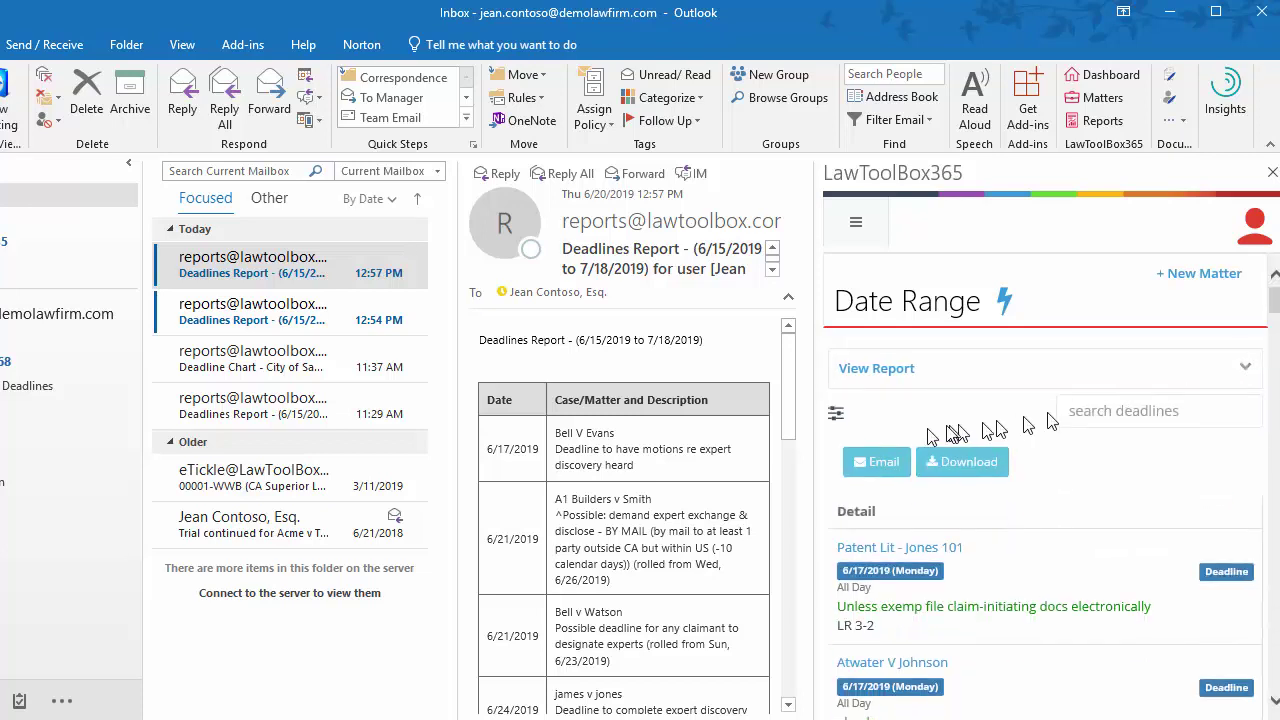
pyautogui.click(836, 416)
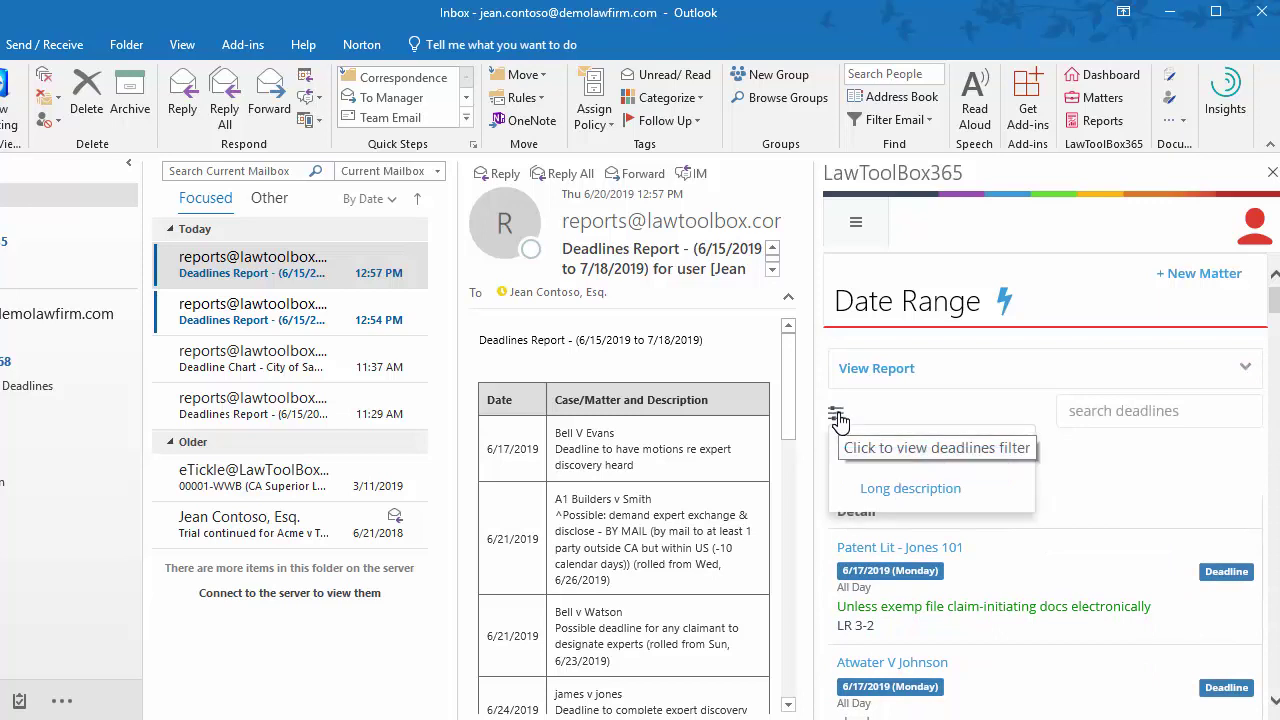
pyautogui.click(905, 494)
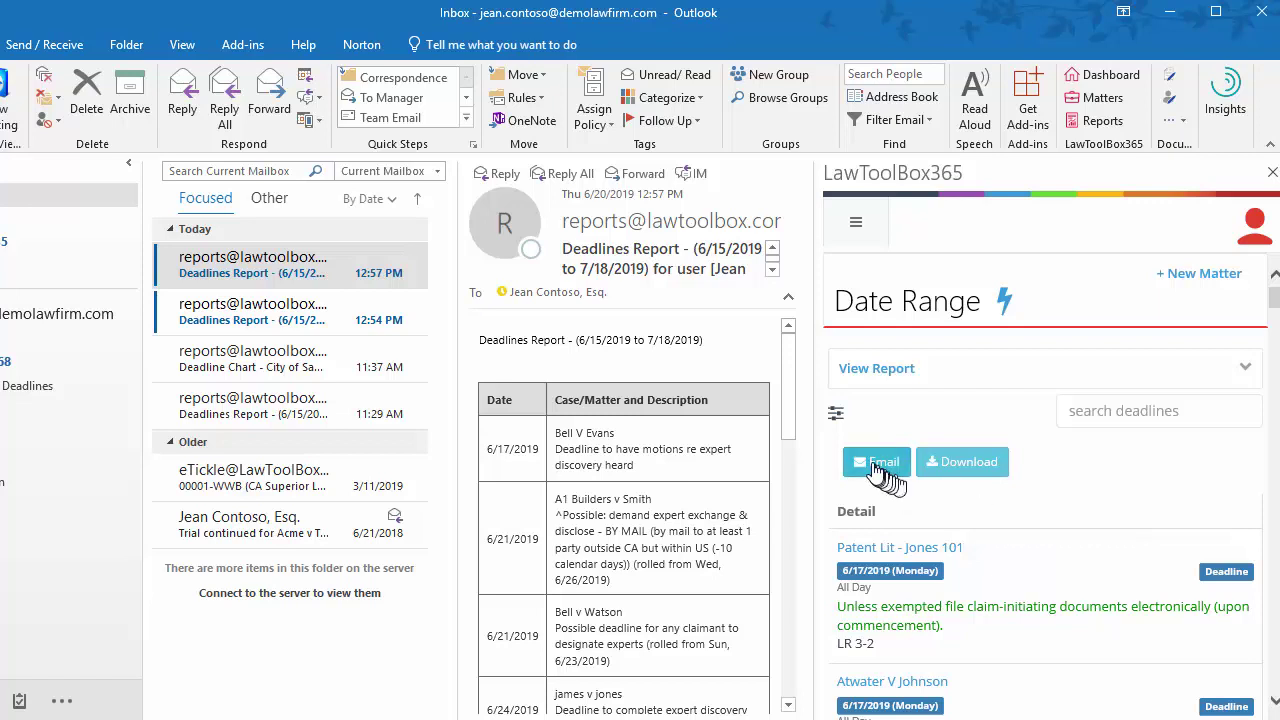
pyautogui.click(876, 466)
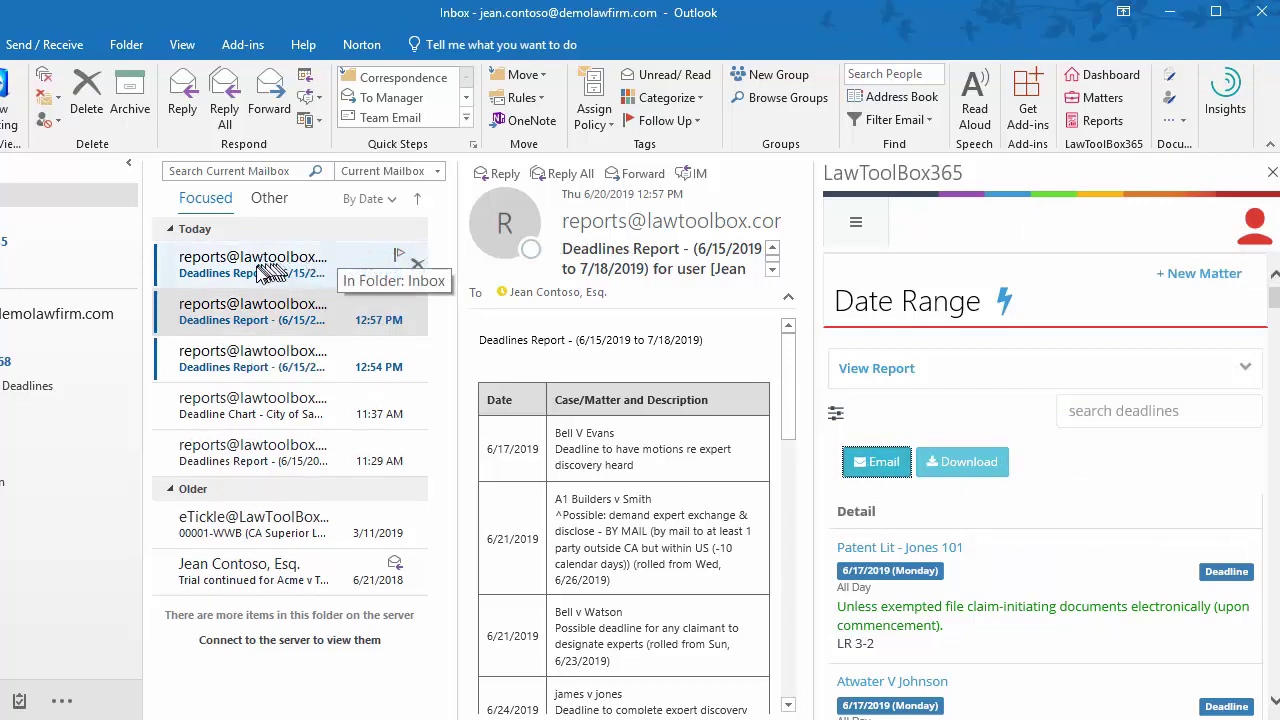
pyautogui.click(259, 272)
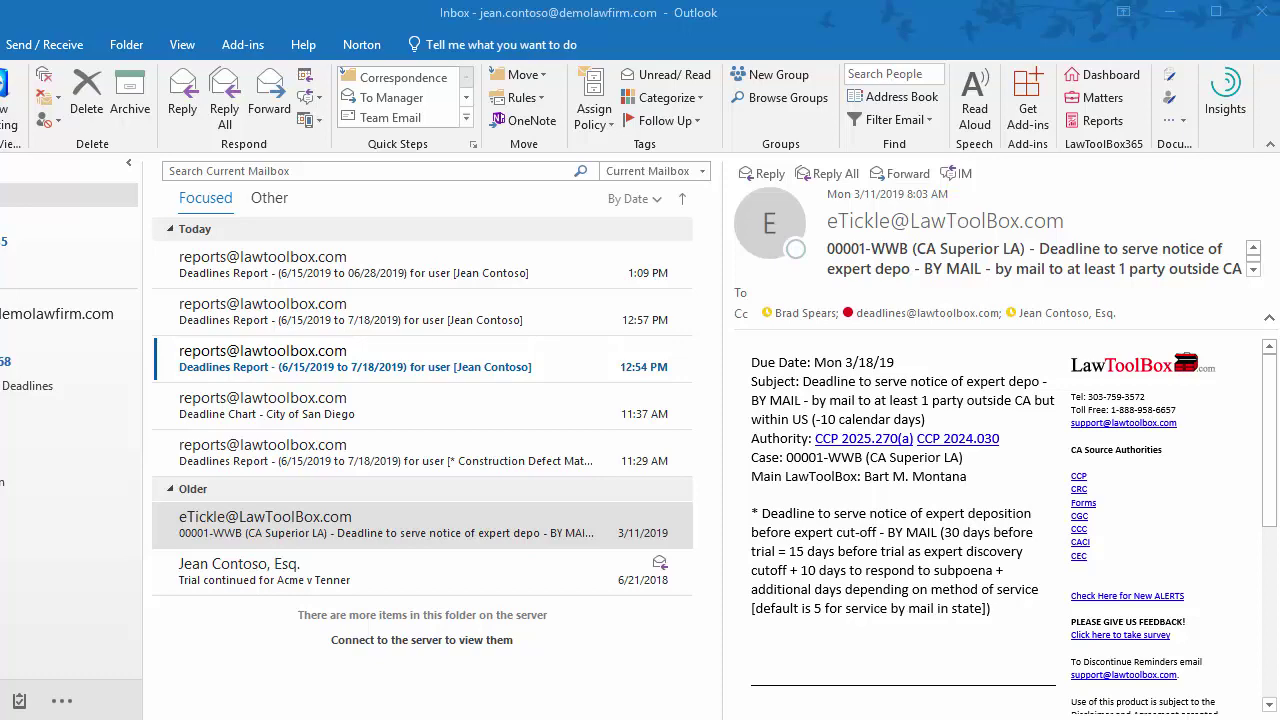
# Generate the Matter Sharing Report in LawToolBox365 Reports for your own user
pyautogui.click(1100, 121)
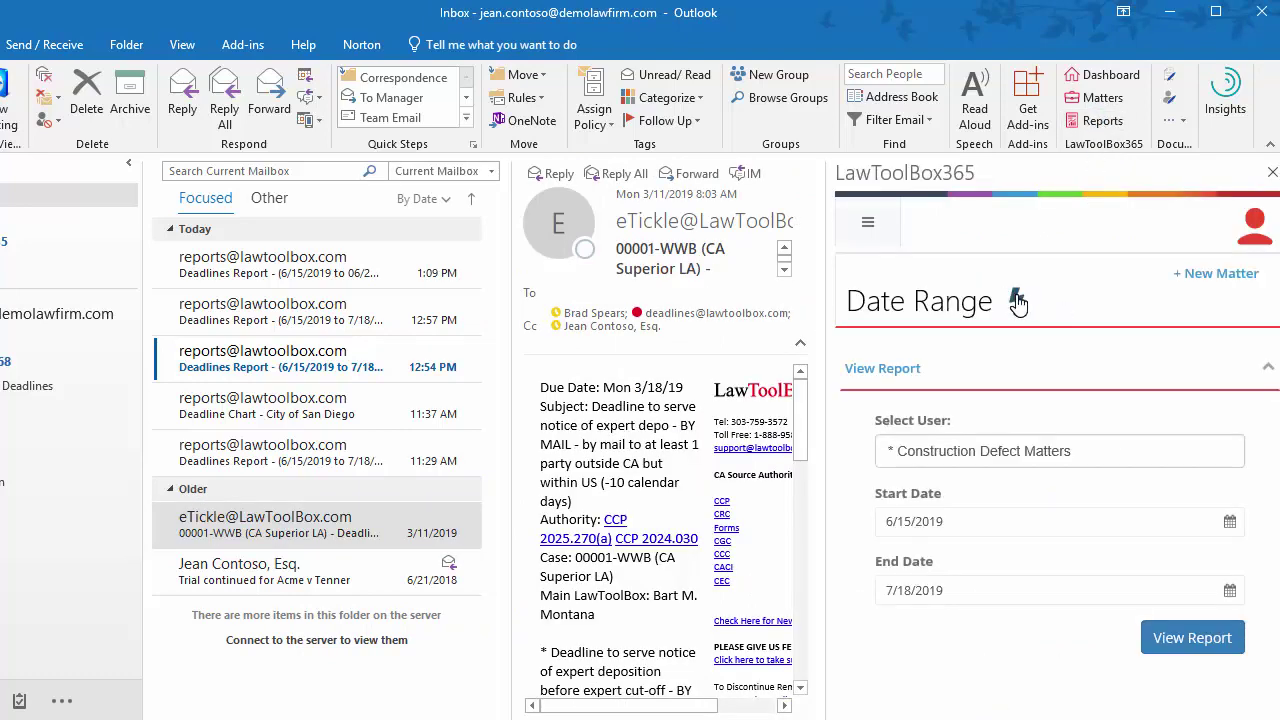
pyautogui.click(1018, 300)
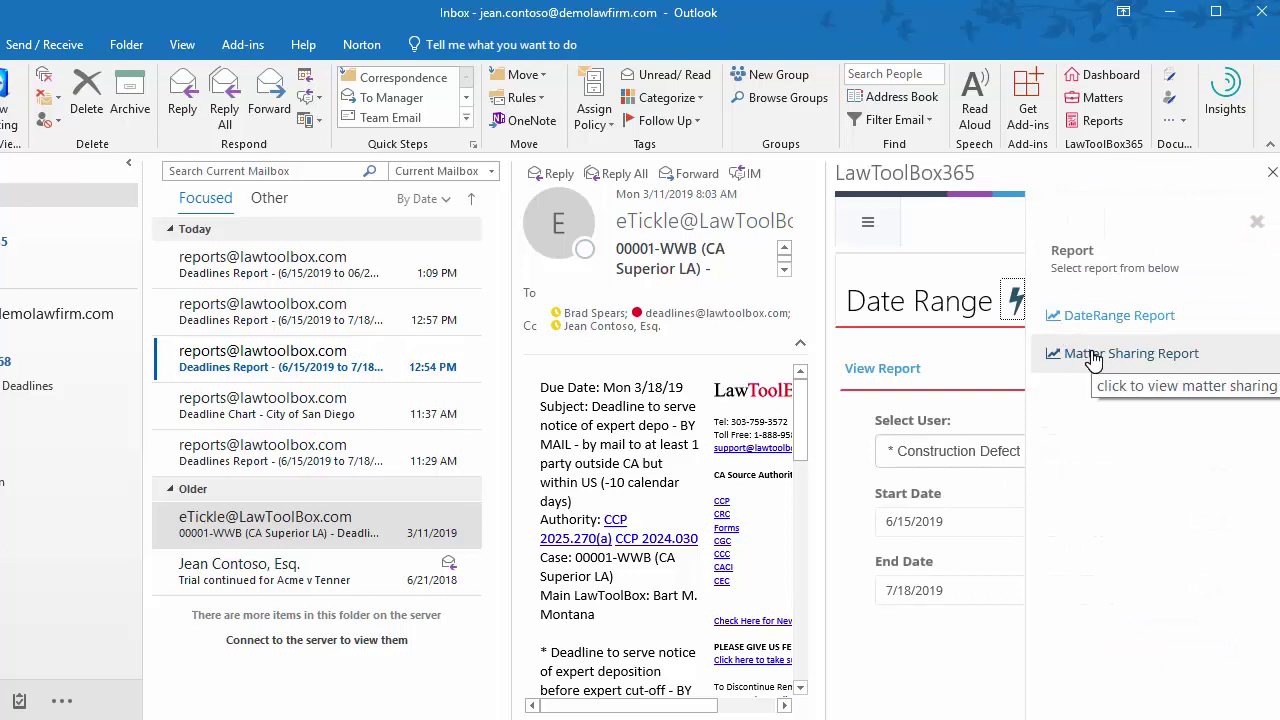
pyautogui.click(1092, 355)
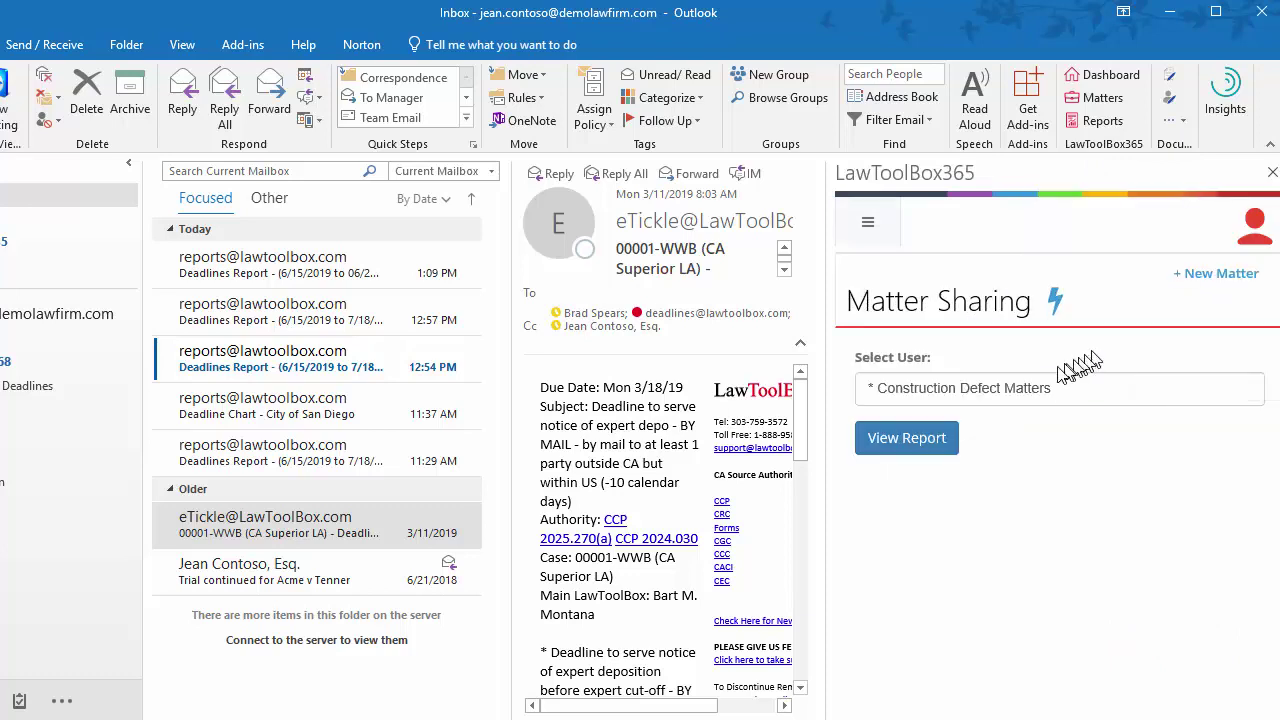
pyautogui.click(1033, 388)
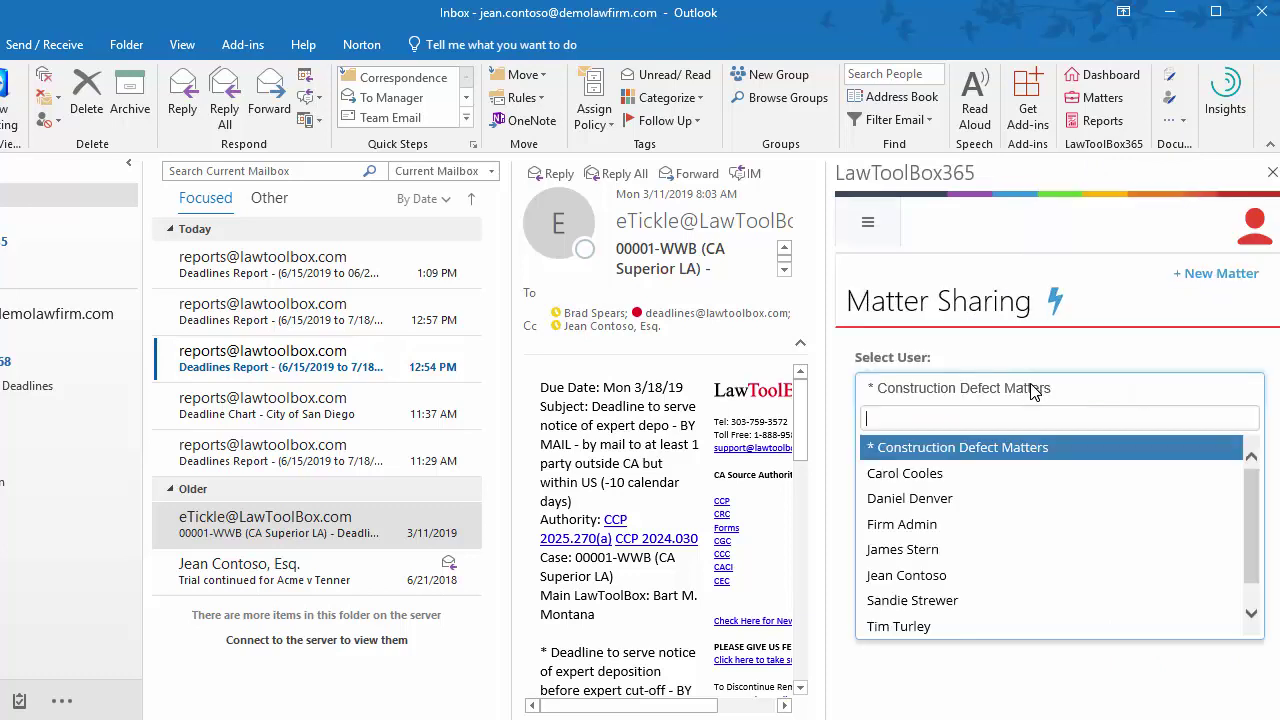
pyautogui.click(966, 577)
pyautogui.click(935, 452)
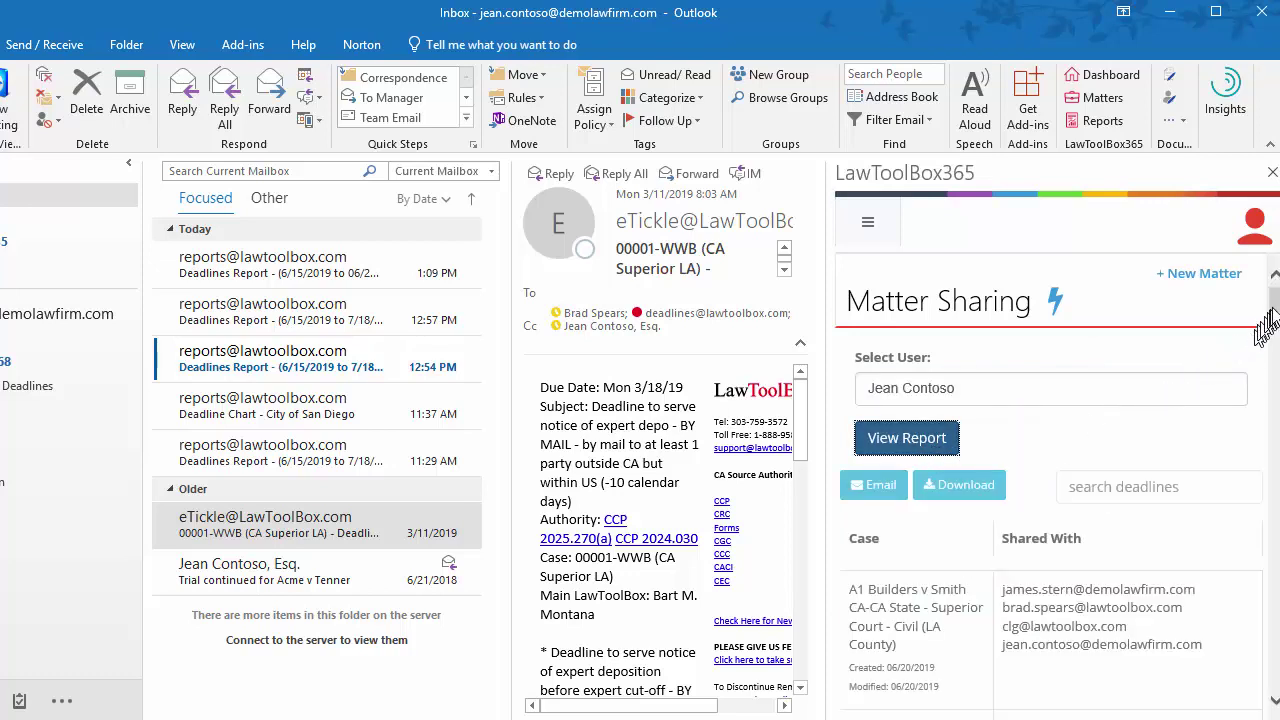
# Review the matter sharing report results and email the report to yourself
pyautogui.scroll(-3, 1266, 322)
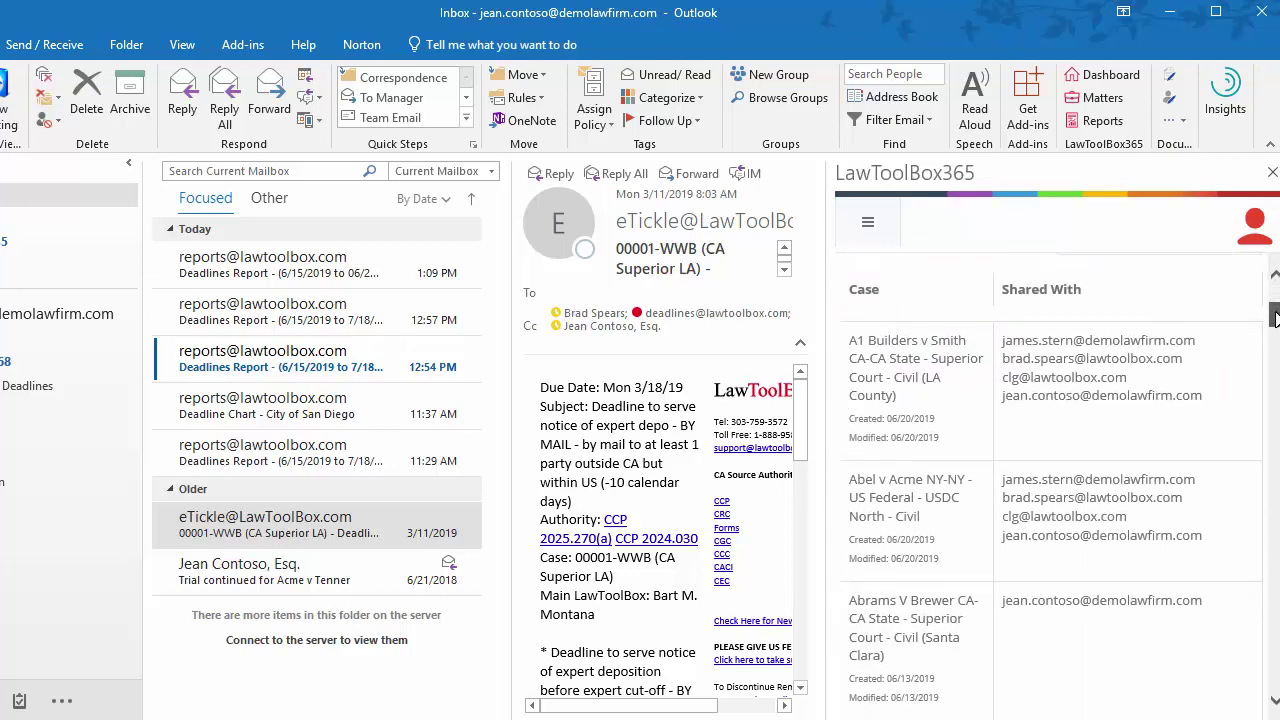
pyautogui.scroll(-1, 1274, 318)
pyautogui.scroll(5, 1274, 318)
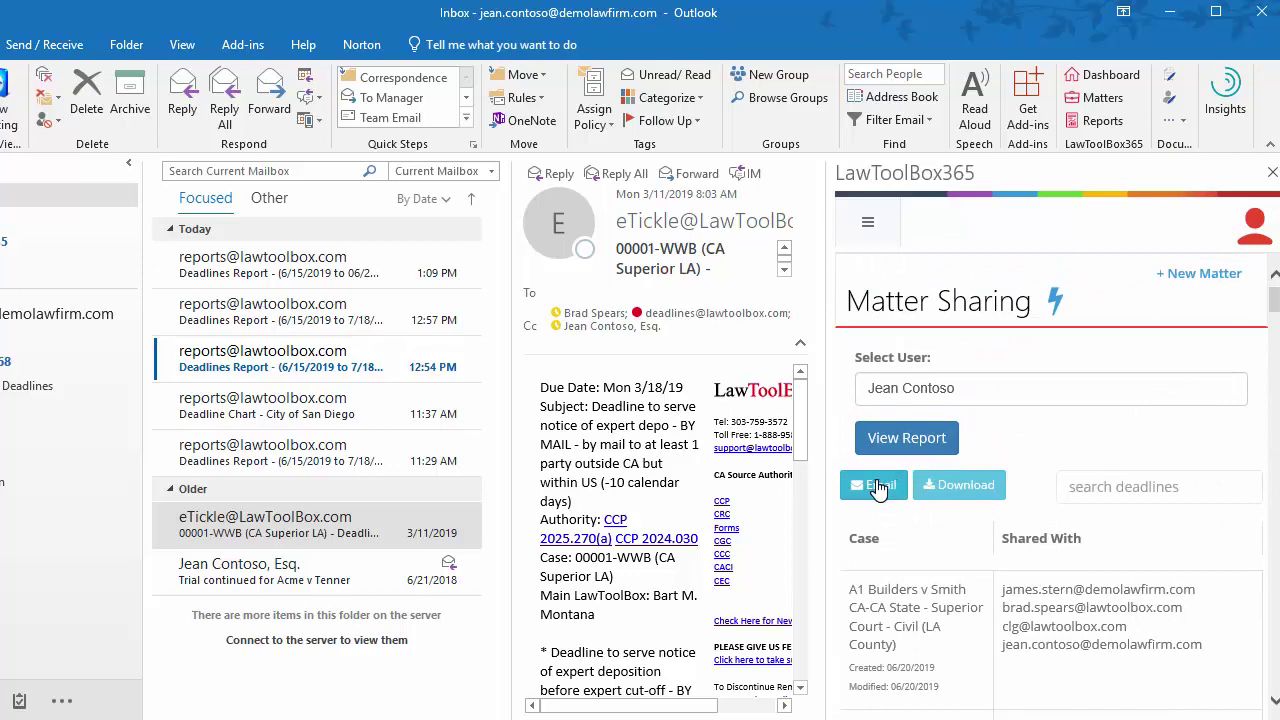
pyautogui.click(879, 487)
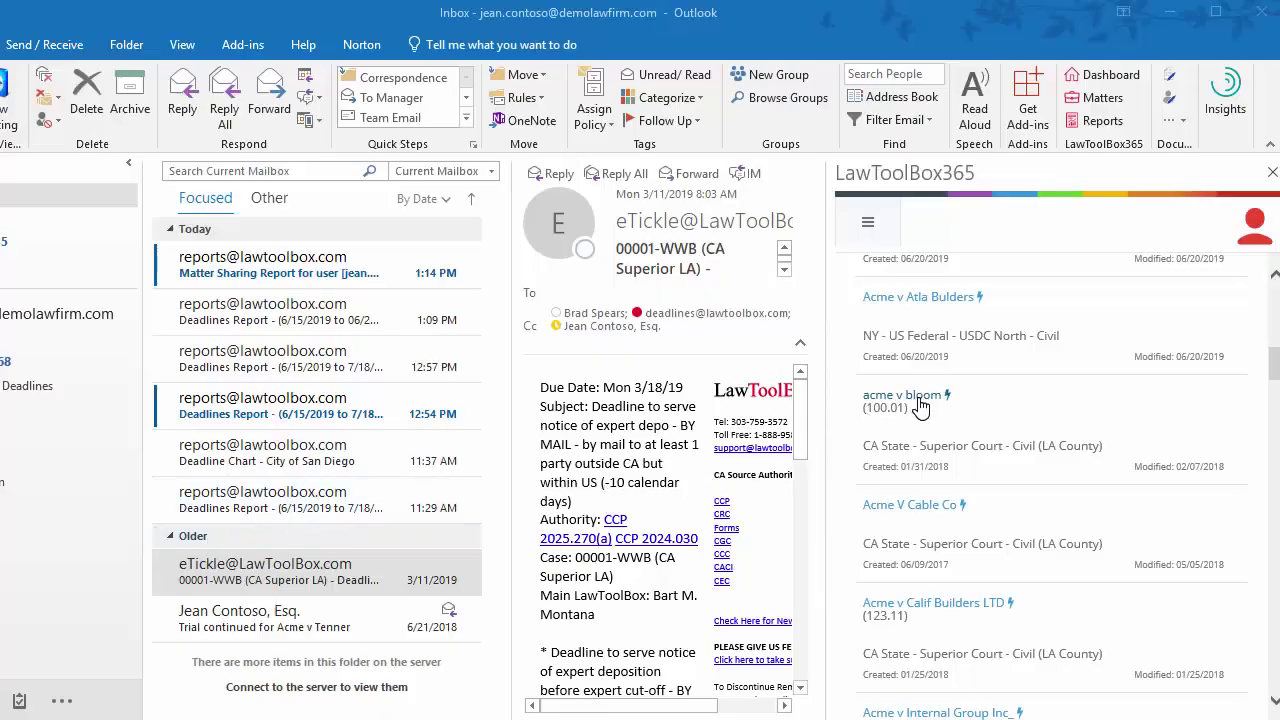
# Close the acme v bloom matter from its action panel and confirm with 'Yes, close it!'
pyautogui.click(918, 397)
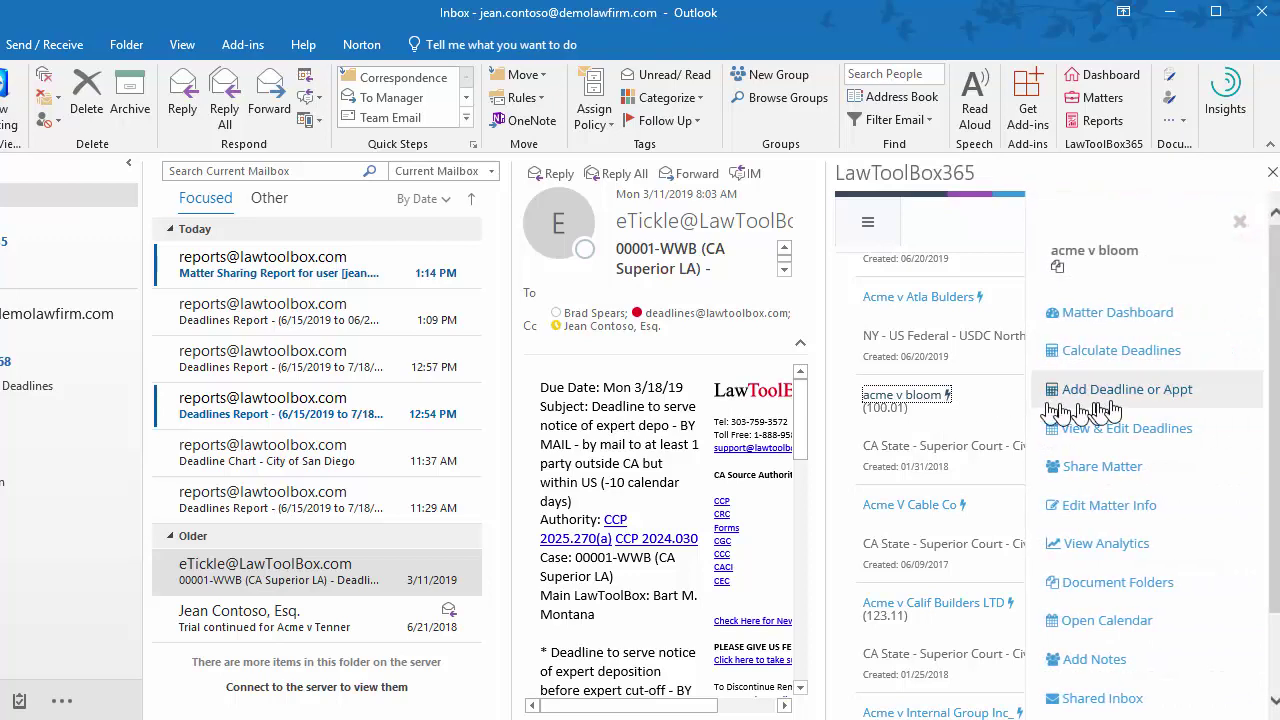
pyautogui.scroll(-2, 1268, 380)
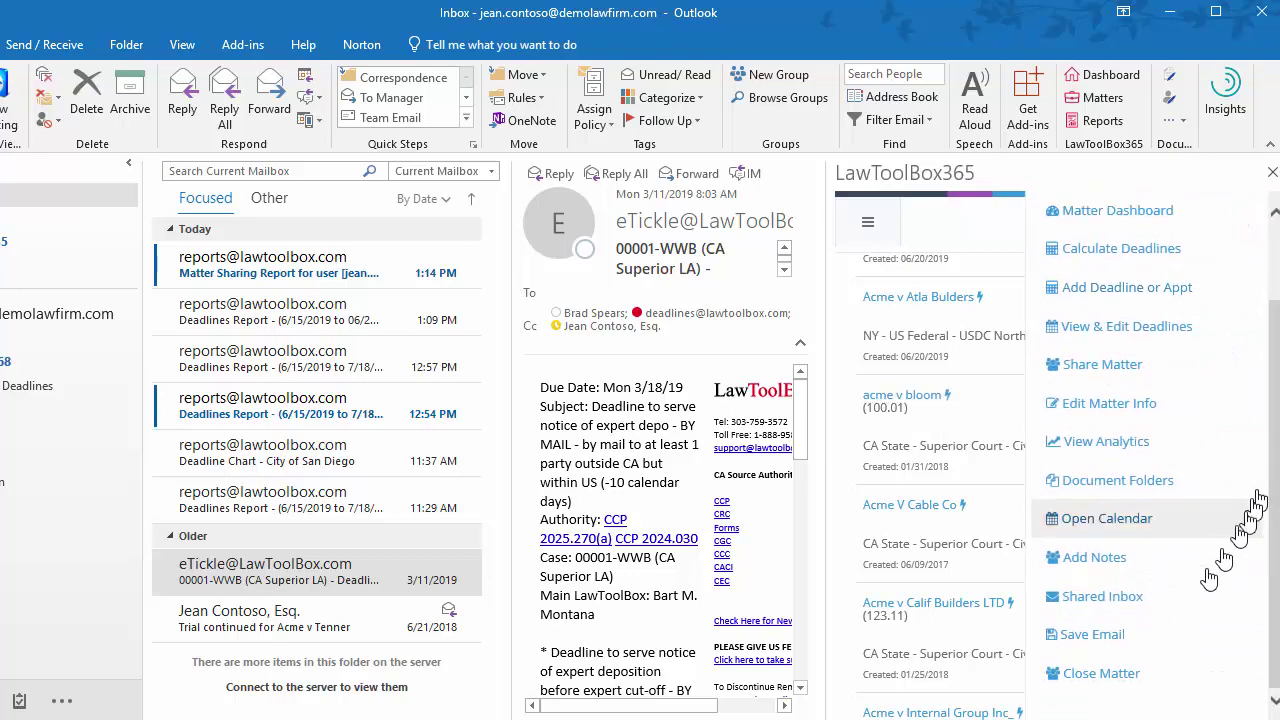
pyautogui.click(1130, 673)
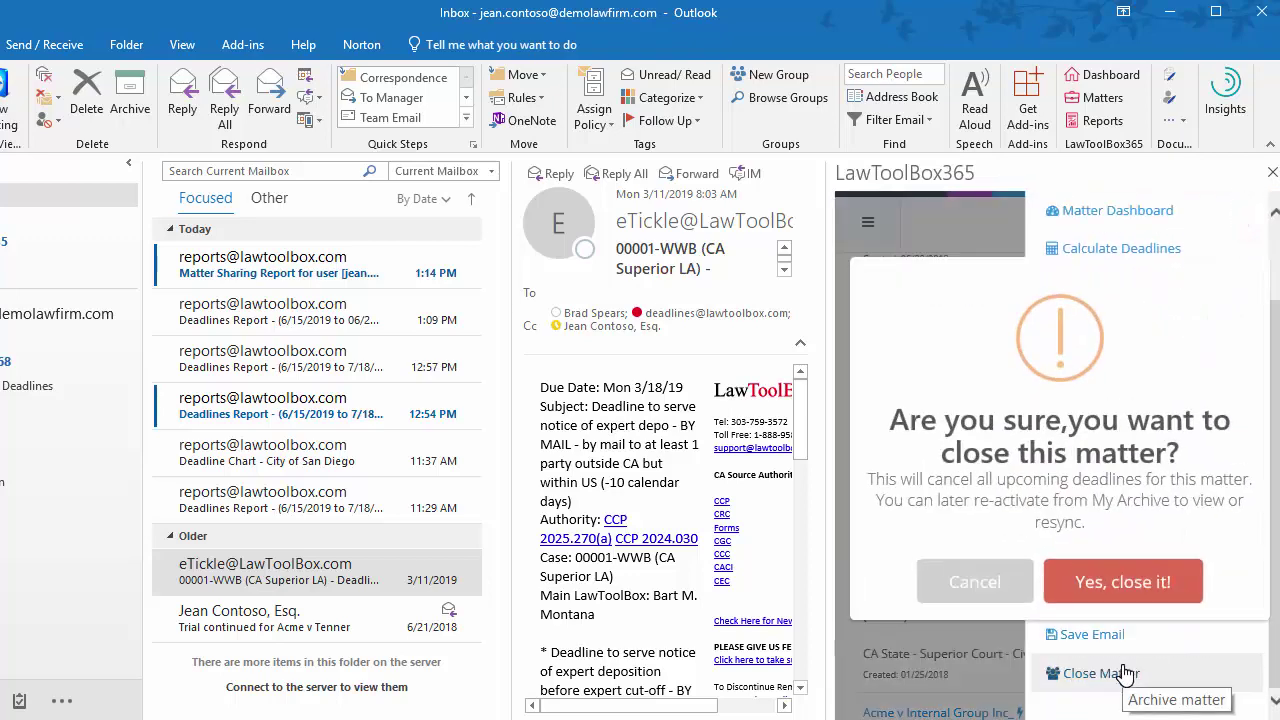
pyautogui.click(1103, 593)
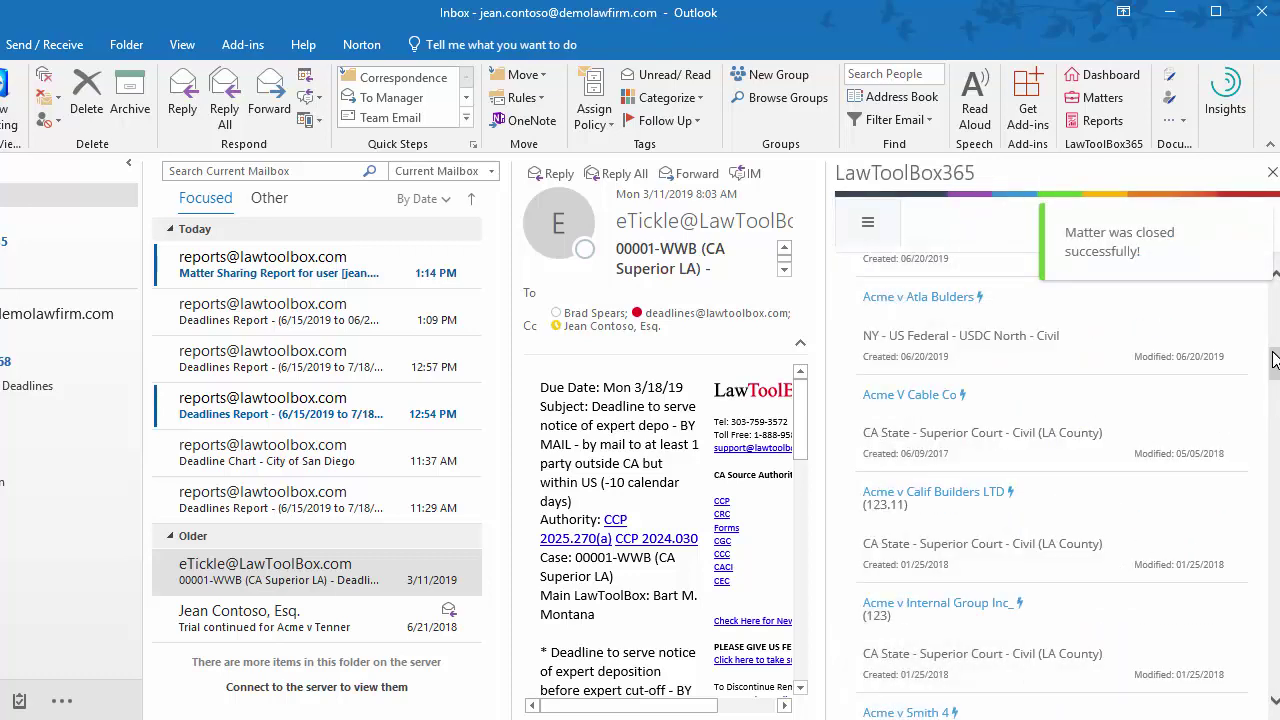
pyautogui.moveTo(1274, 358); pyautogui.dragTo(1274, 296)
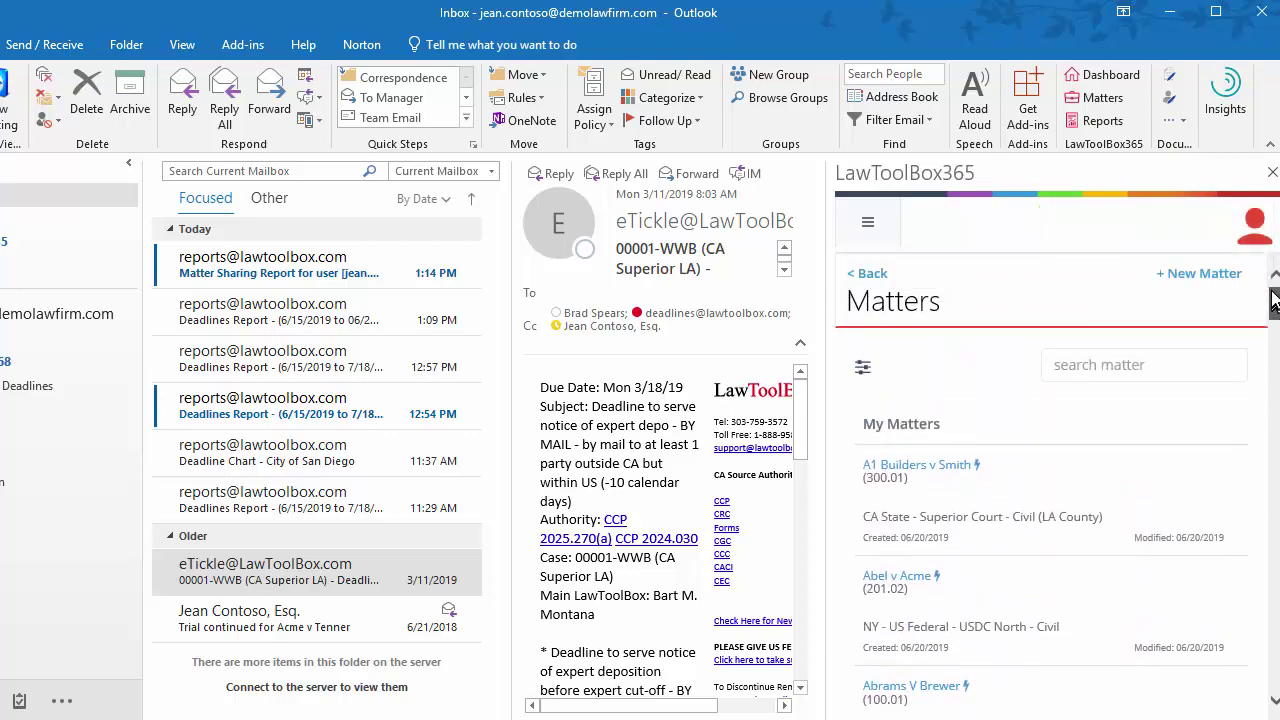
# Filter the Matters list to My Archive to show archived matters
pyautogui.click(864, 373)
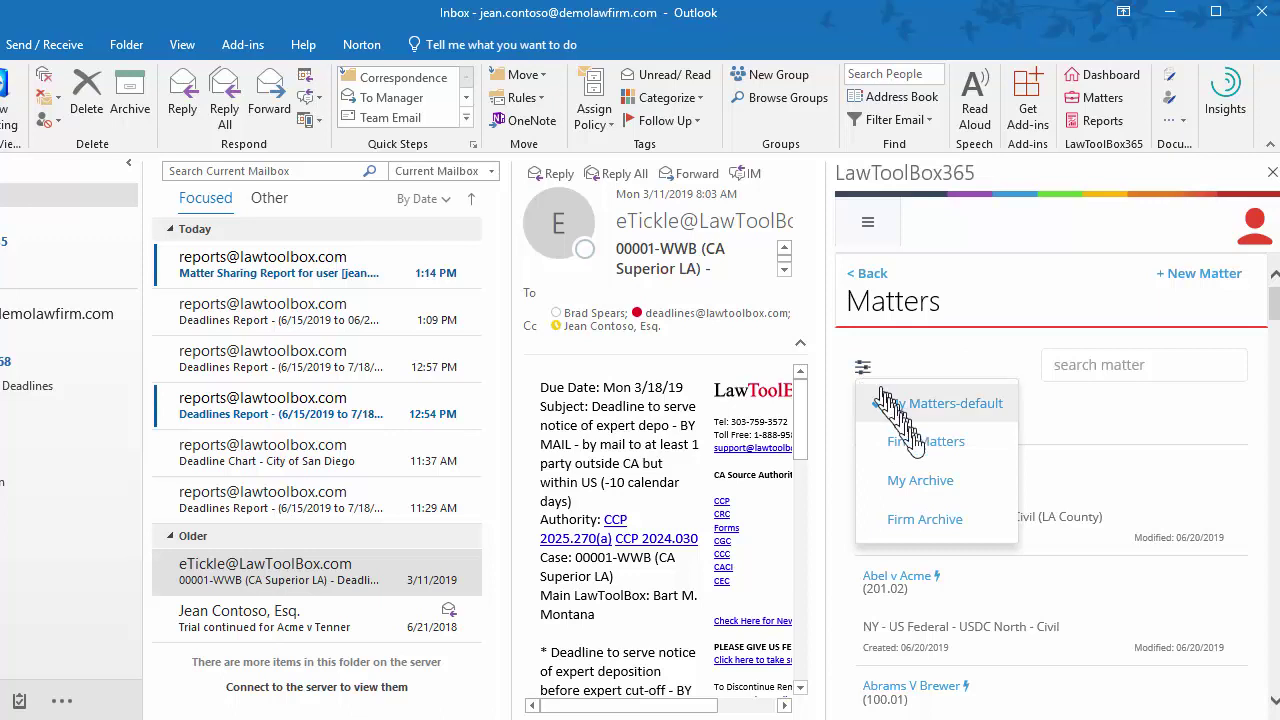
pyautogui.click(929, 481)
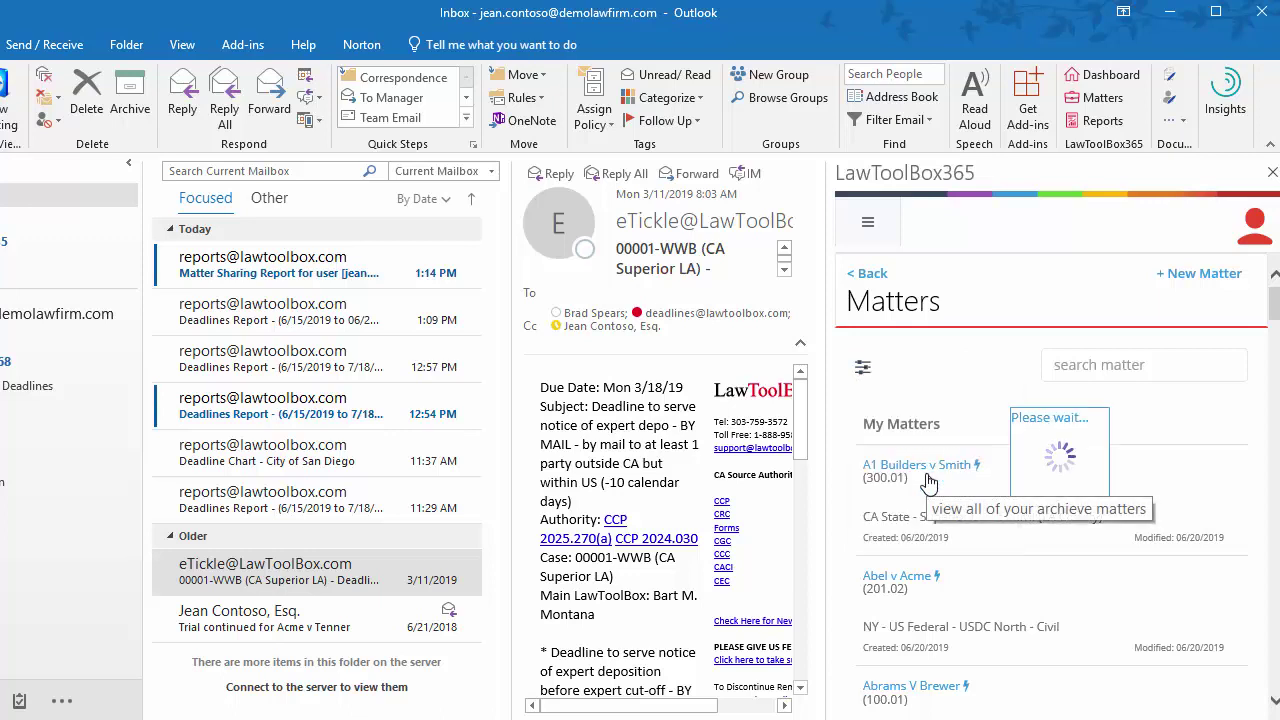